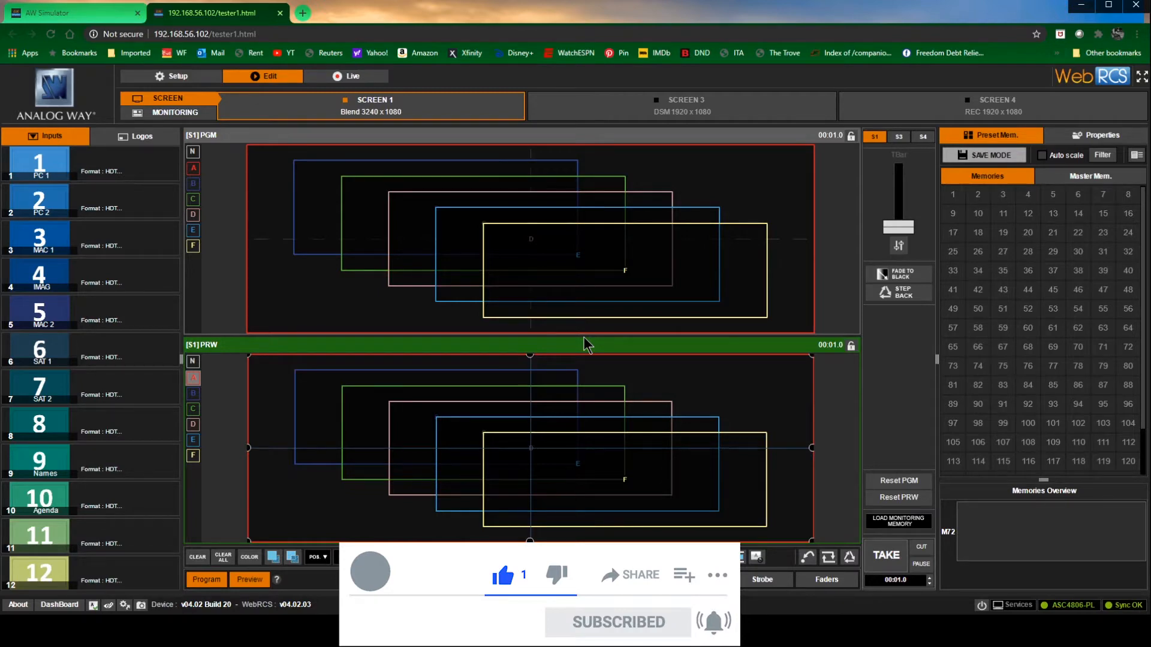
# Review the source inputs and the stored logos and frames, and open the properties of the selected layer
pyautogui.moveTo(60, 177)
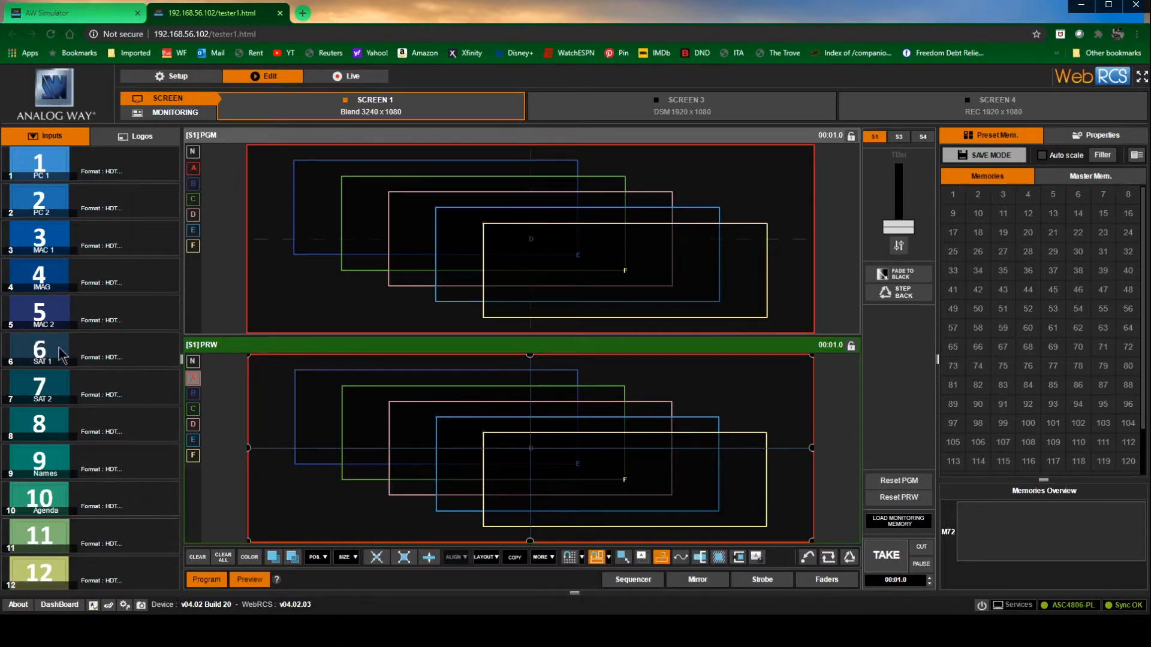
pyautogui.click(134, 138)
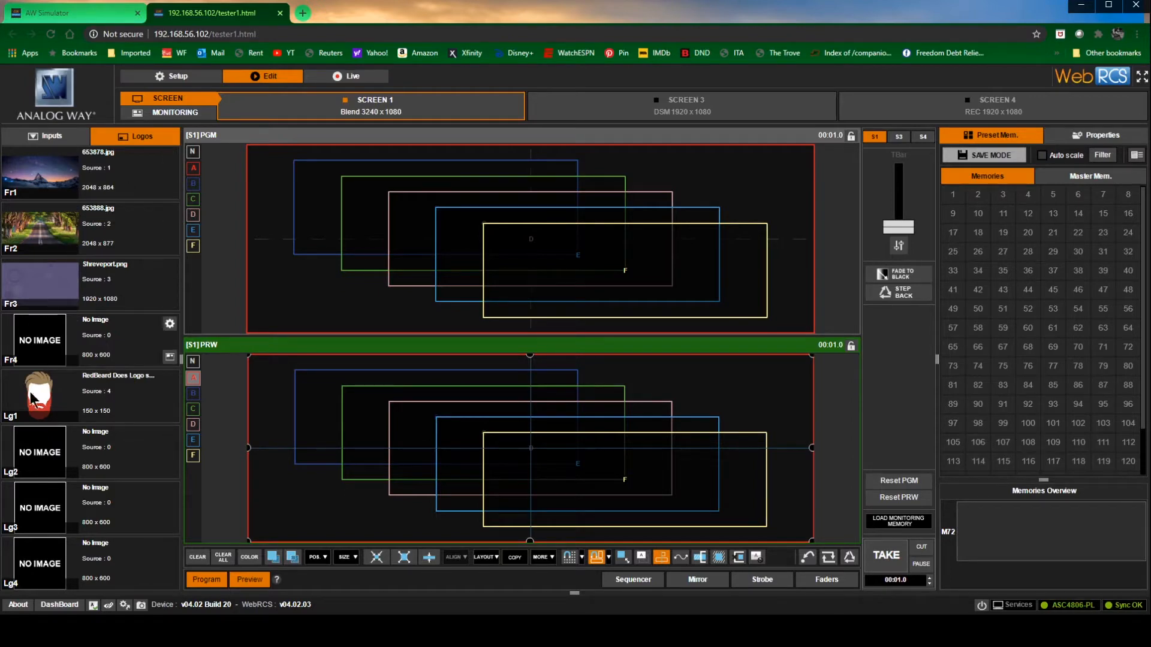
pyautogui.click(49, 136)
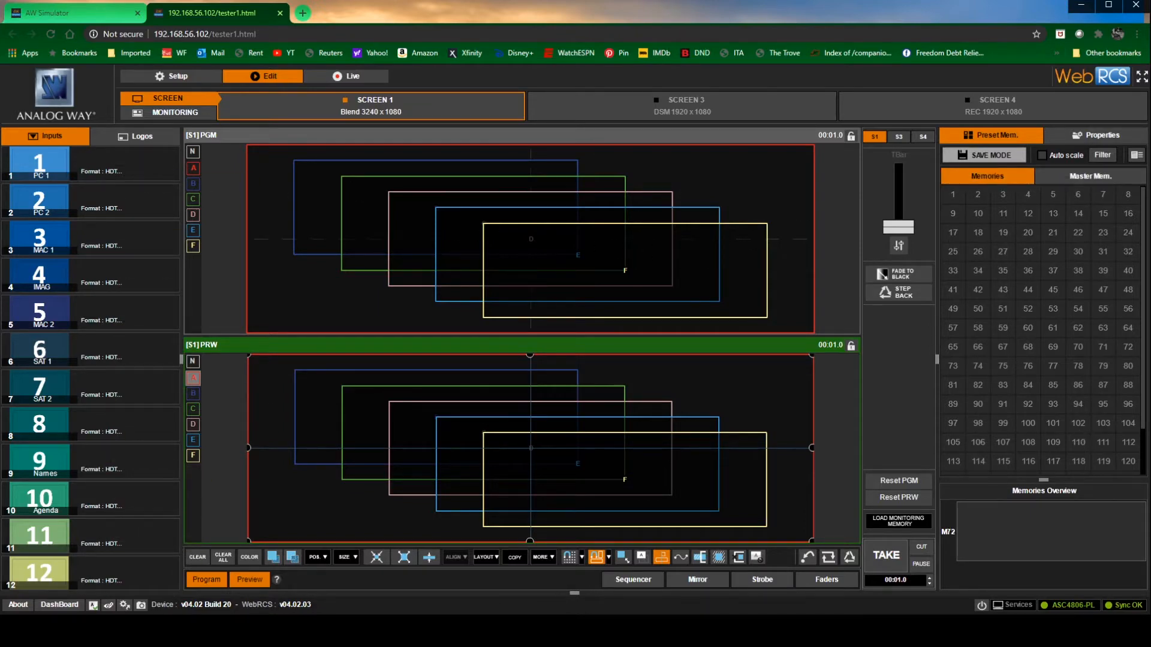
pyautogui.click(1100, 139)
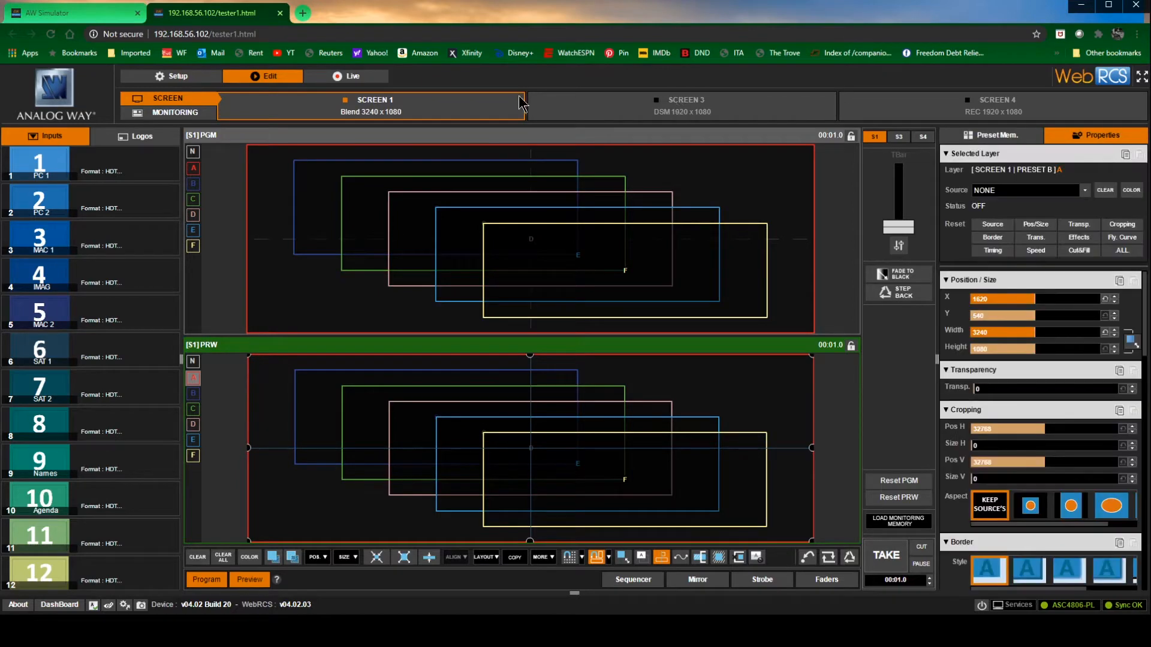
# Look through the layouts of Screens 1, 3 and 4 and return to Screen 1
pyautogui.click(636, 109)
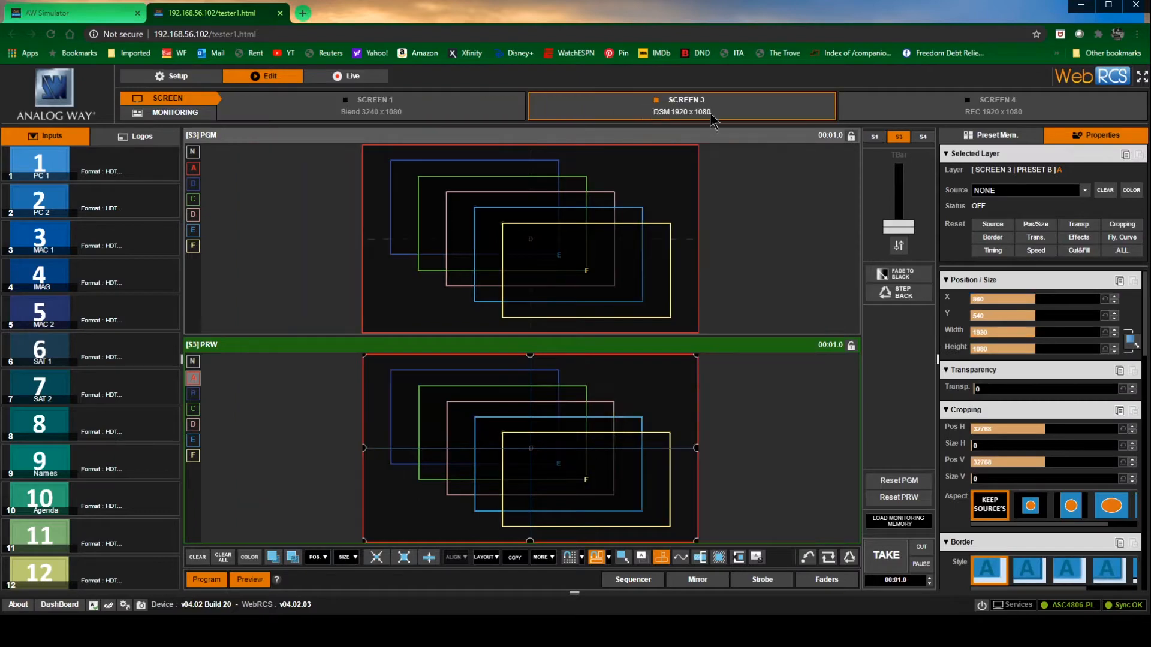
pyautogui.click(906, 112)
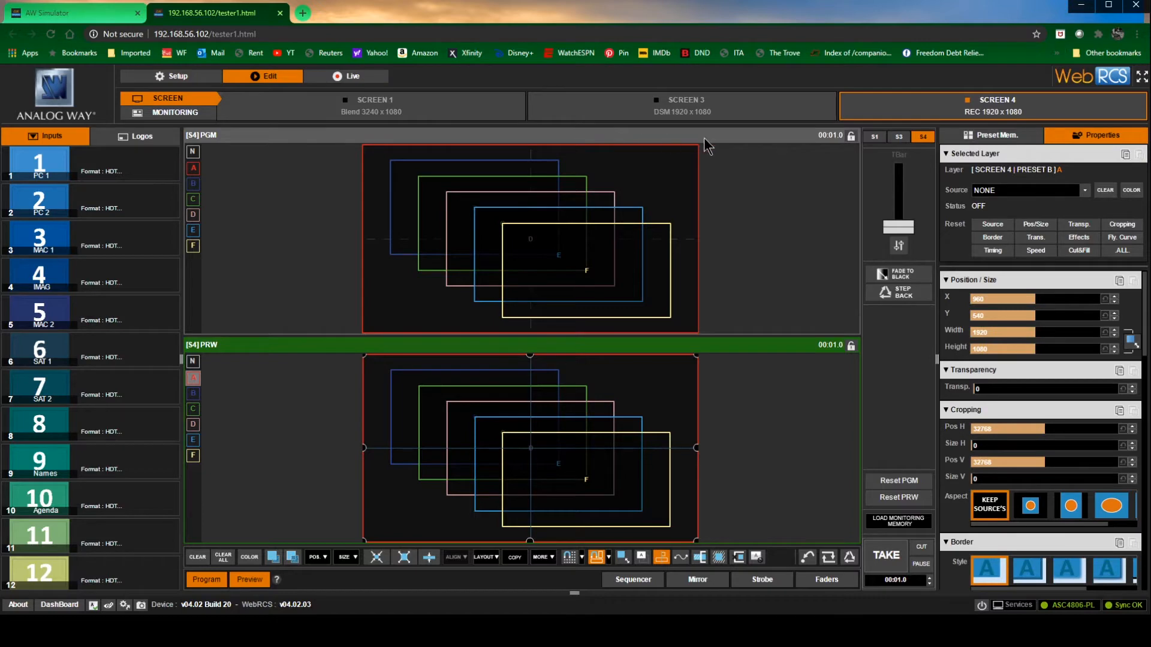
pyautogui.click(351, 118)
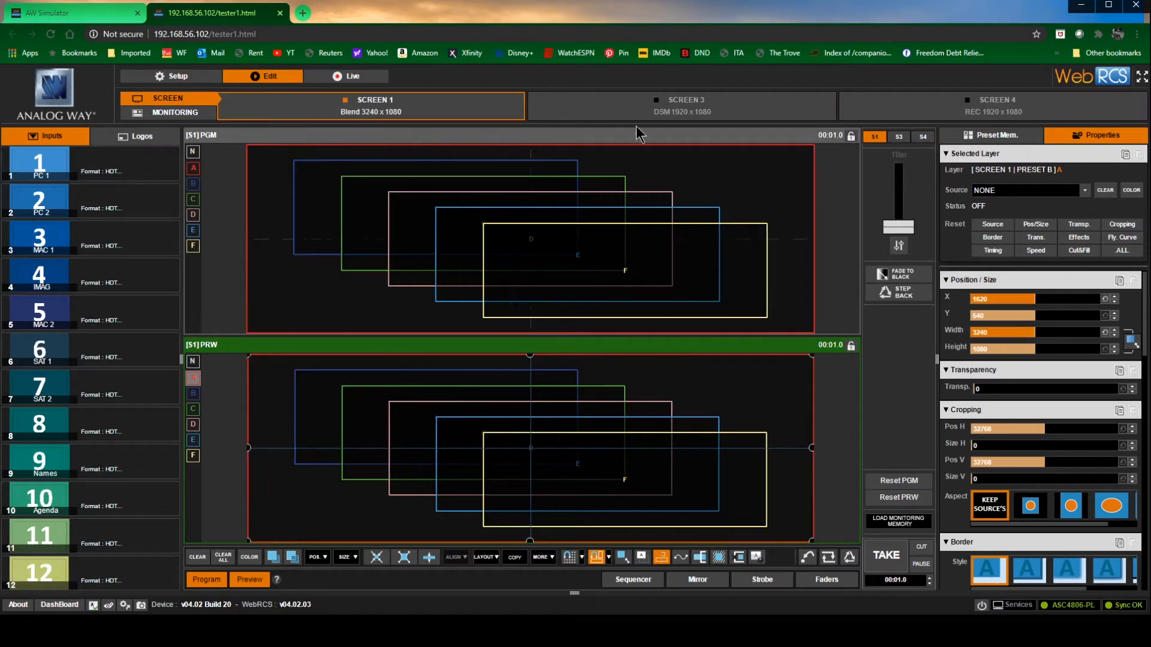
pyautogui.click(673, 117)
pyautogui.click(997, 115)
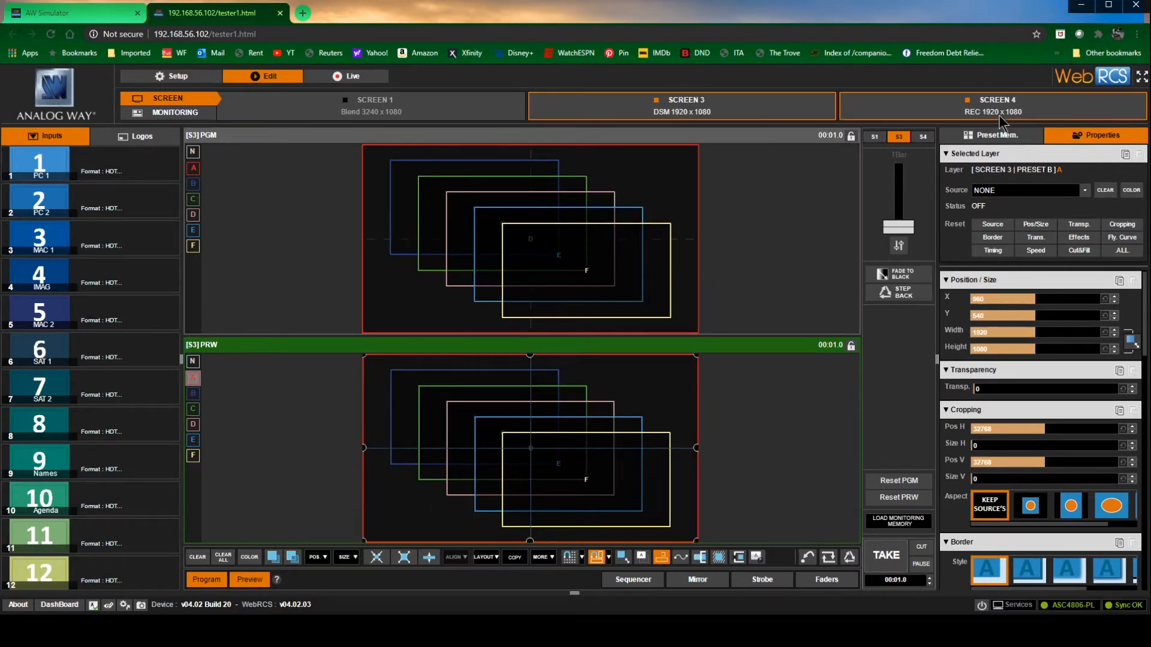
pyautogui.click(396, 123)
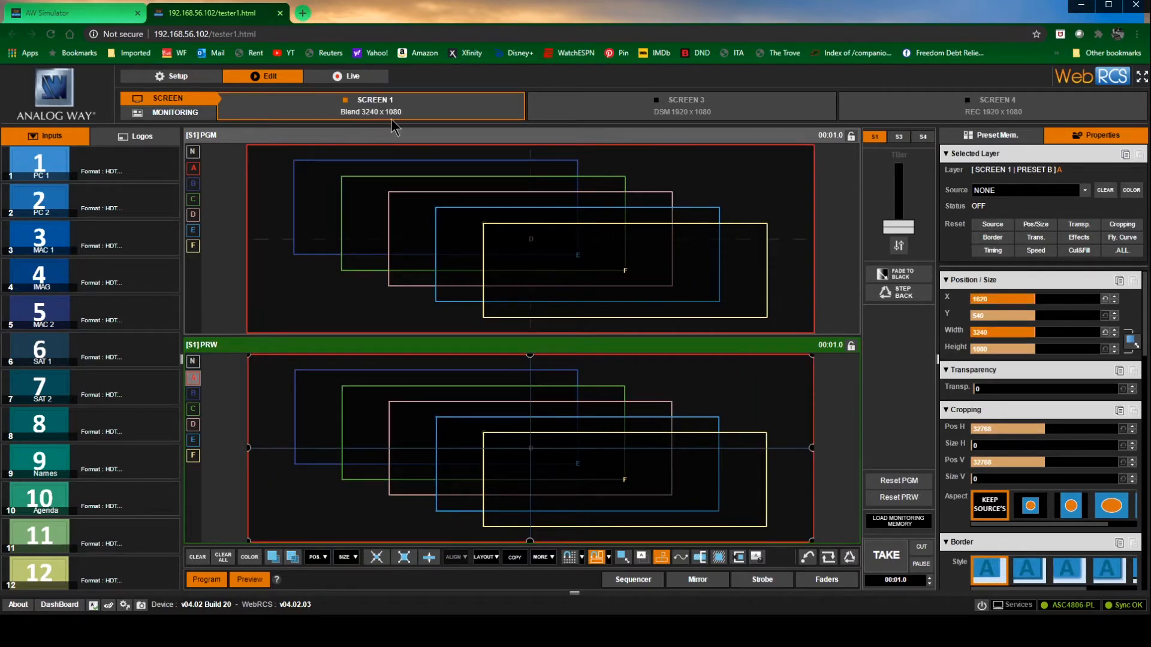
# Show the unused layers on Screen 1 and set the program's native background to SET 1
pyautogui.click(407, 140)
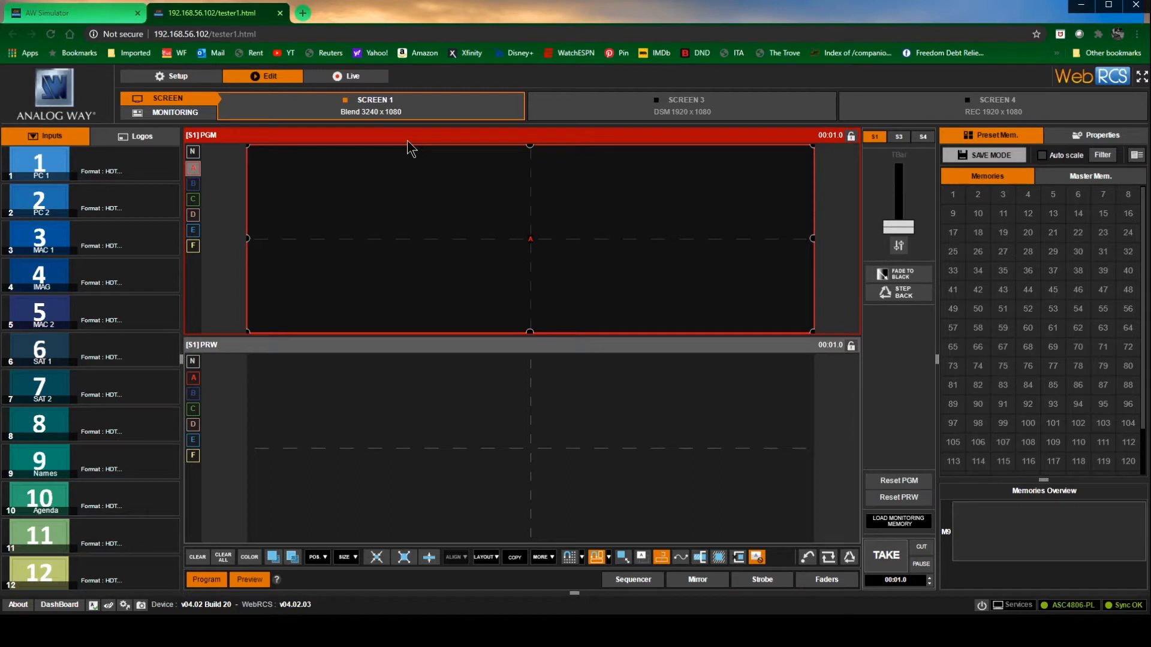
pyautogui.click(757, 557)
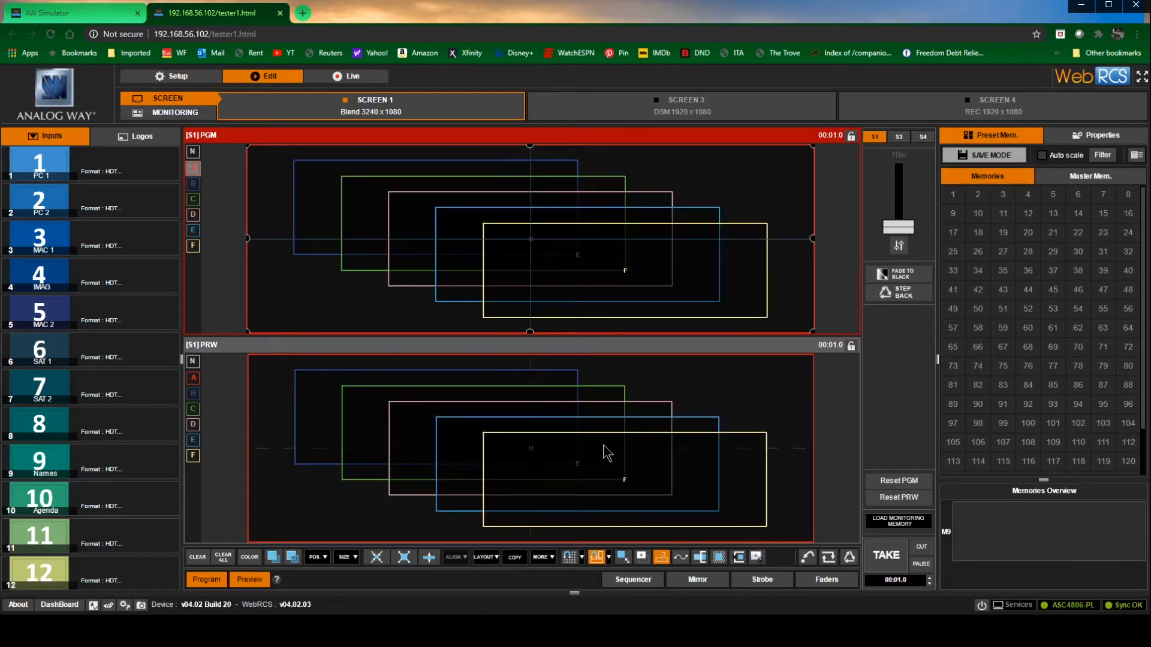
pyautogui.click(194, 152)
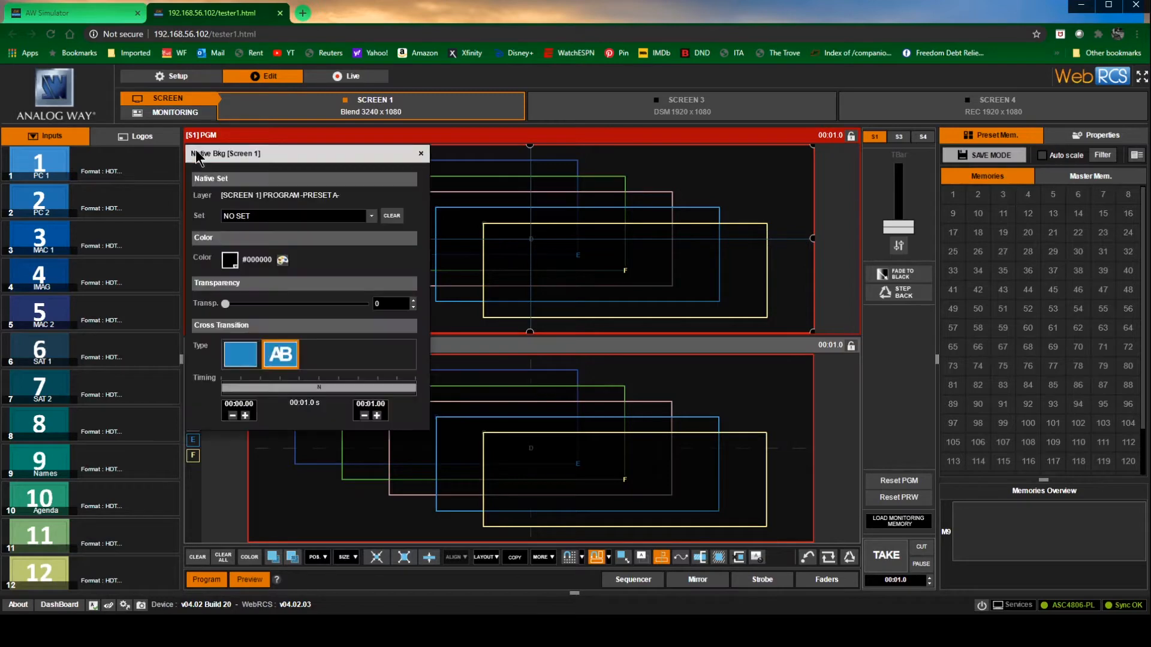
pyautogui.click(370, 217)
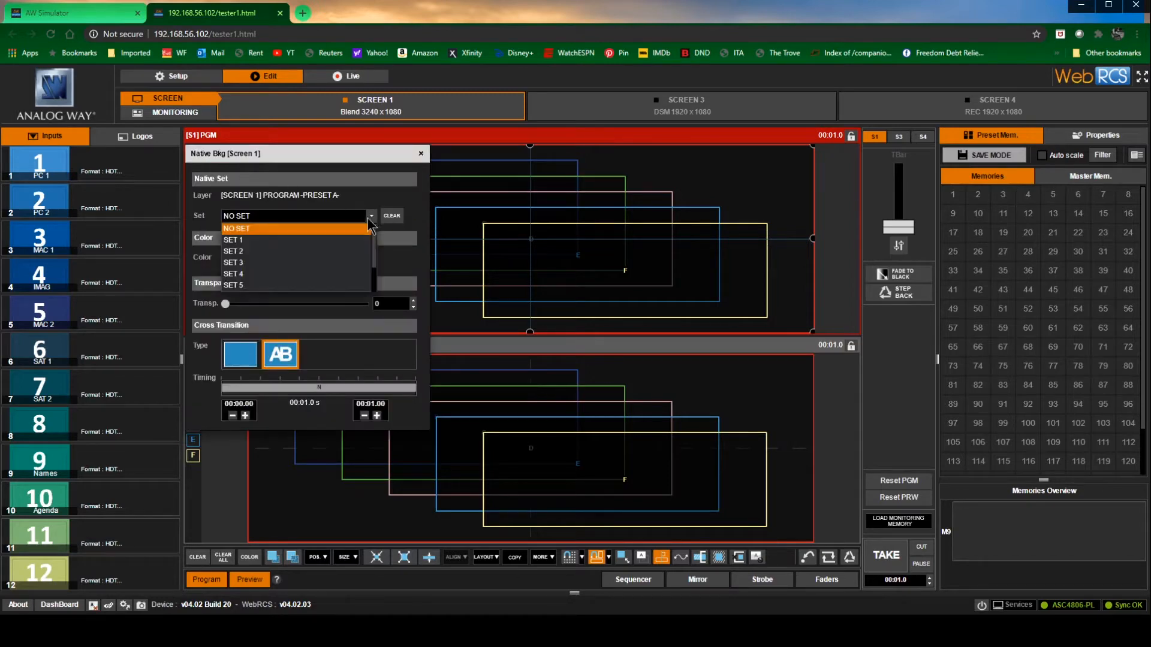
pyautogui.click(346, 240)
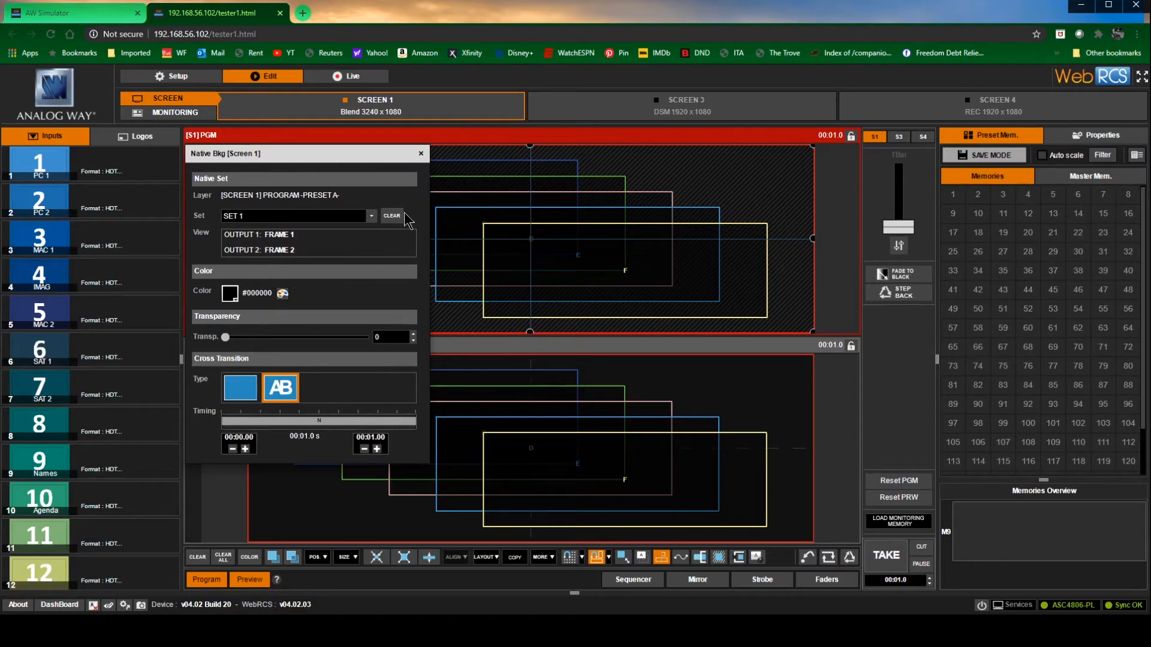
pyautogui.click(421, 154)
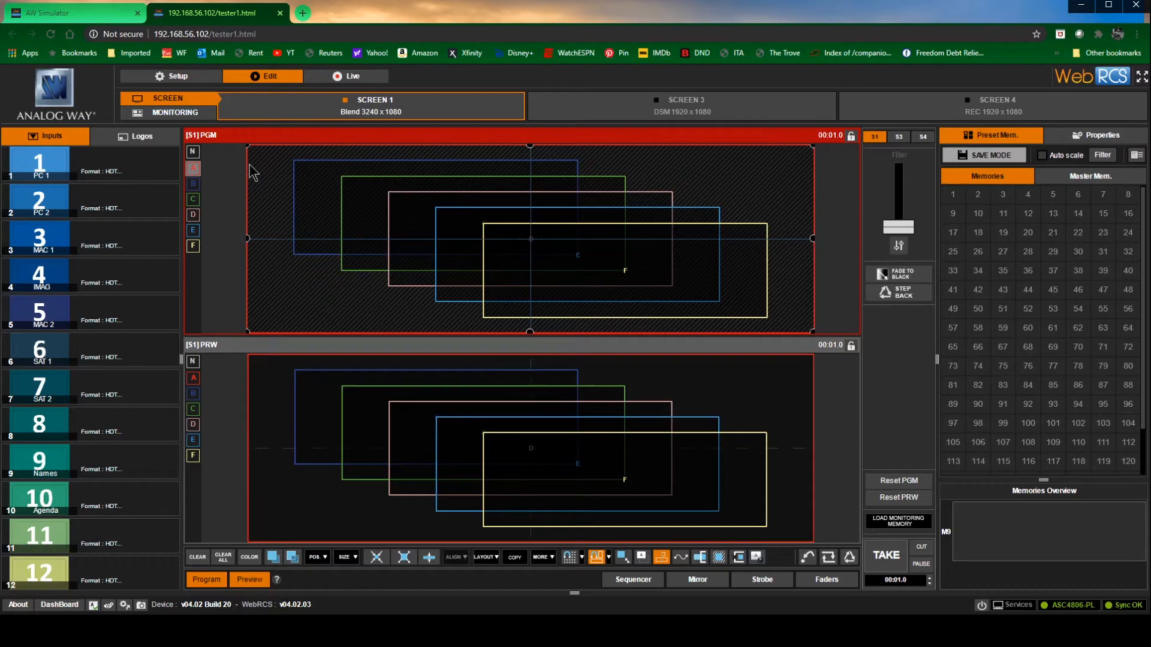
# Assign input 1 to program layer A and shrink the layer to a small window in the program's upper-left corner
pyautogui.moveTo(248, 147); pyautogui.dragTo(364, 207)
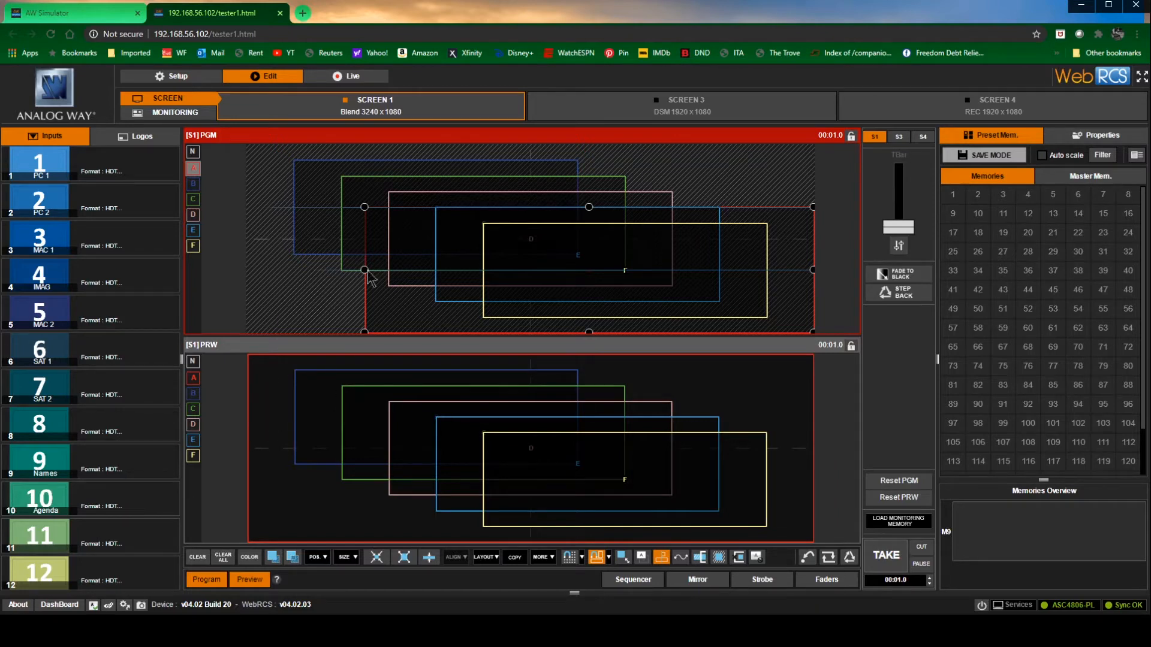
pyautogui.moveTo(364, 207); pyautogui.dragTo(247, 146)
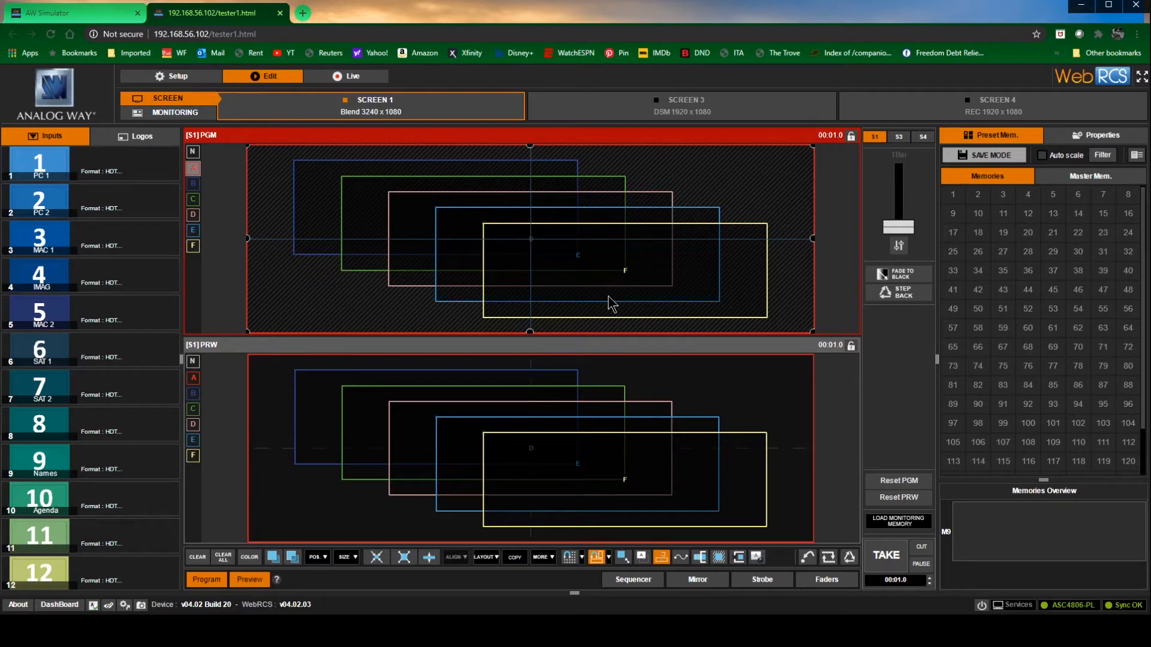
pyautogui.moveTo(40, 171); pyautogui.dragTo(327, 306)
pyautogui.moveTo(812, 239); pyautogui.dragTo(467, 264)
pyautogui.moveTo(357, 329); pyautogui.dragTo(357, 255)
pyautogui.moveTo(470, 203); pyautogui.dragTo(423, 203)
# Hide the unused layers and centre the input 1 window vertically in the program's left half at about 1009 by 574
pyautogui.moveTo(313, 208); pyautogui.dragTo(547, 206)
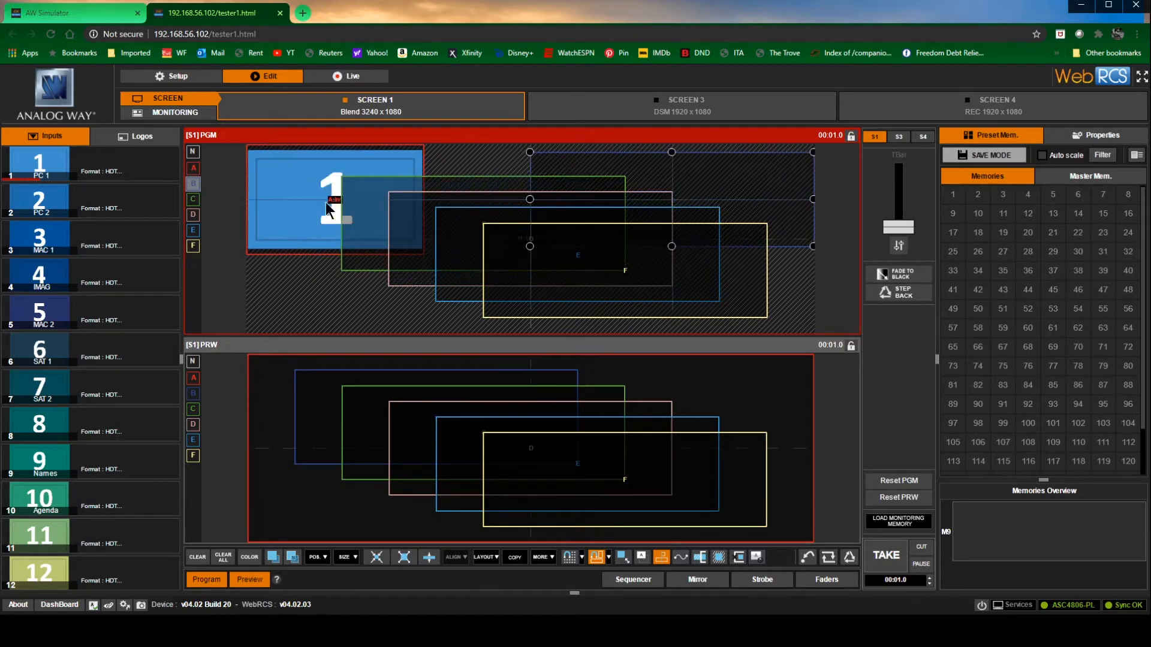
pyautogui.moveTo(326, 203); pyautogui.dragTo(344, 224)
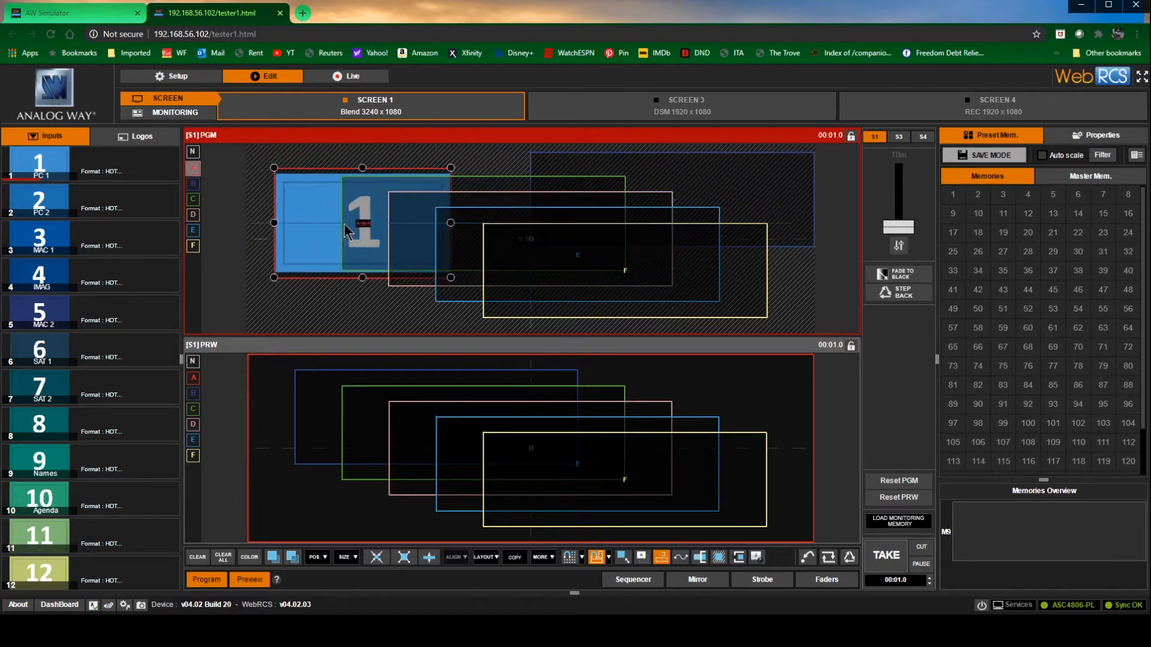
pyautogui.click(757, 559)
pyautogui.moveTo(401, 247)
pyautogui.mouseDown()
pyautogui.moveTo(418, 253)
pyautogui.moveTo(401, 249)
pyautogui.mouseUp()
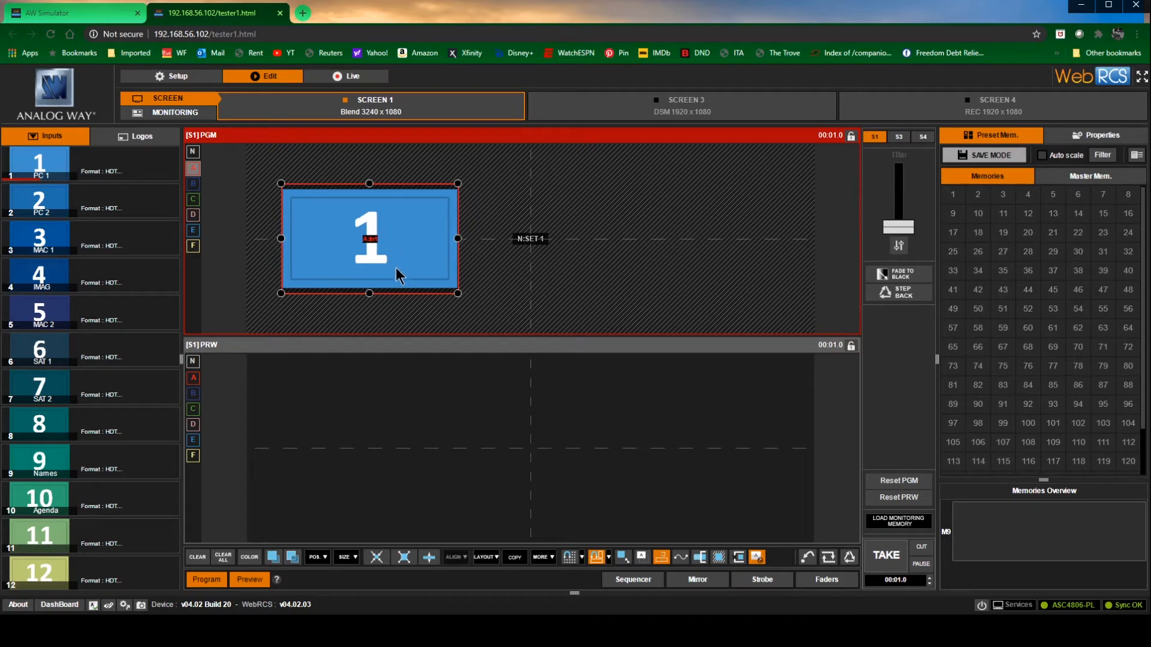
pyautogui.moveTo(369, 295); pyautogui.dragTo(375, 257)
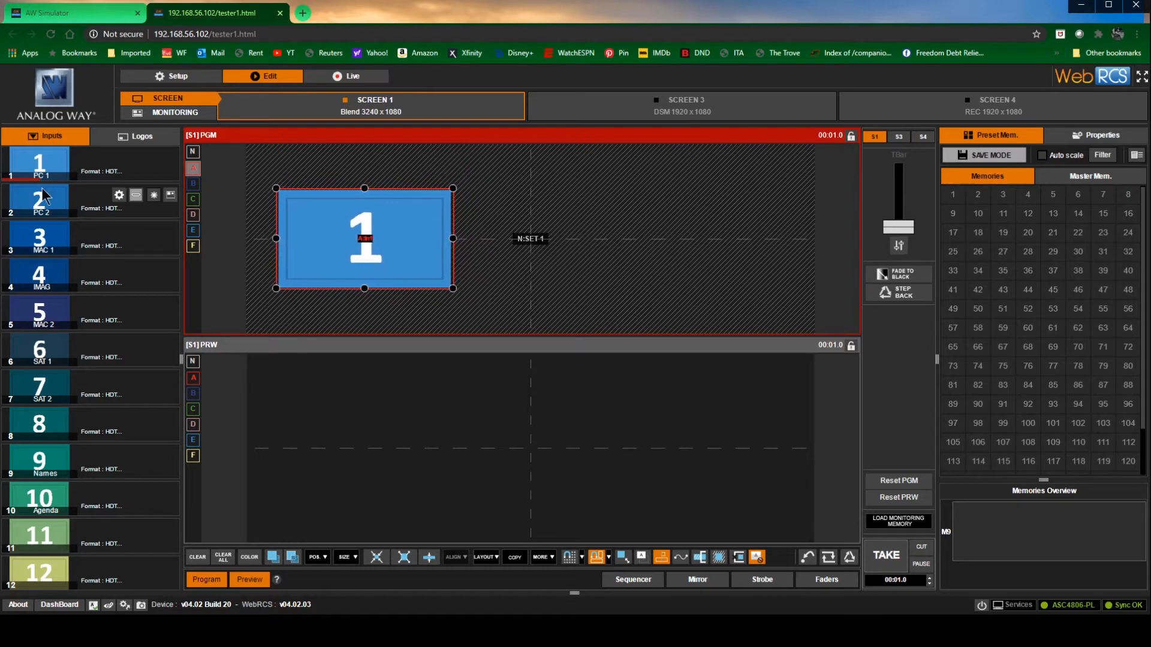
# Assign input 2 to program layer B and match its window to layer A's size in the program's right half
pyautogui.click(193, 185)
pyautogui.moveTo(40, 202); pyautogui.dragTo(671, 190)
pyautogui.moveTo(814, 199); pyautogui.dragTo(697, 237)
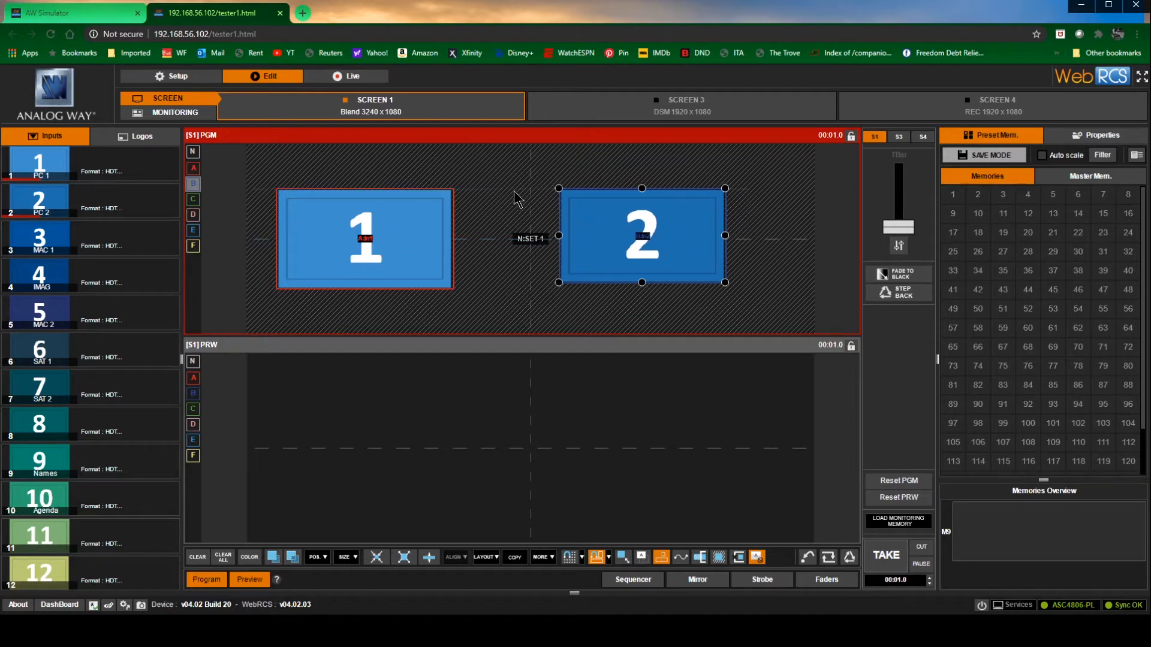
pyautogui.moveTo(640, 284); pyautogui.dragTo(365, 203)
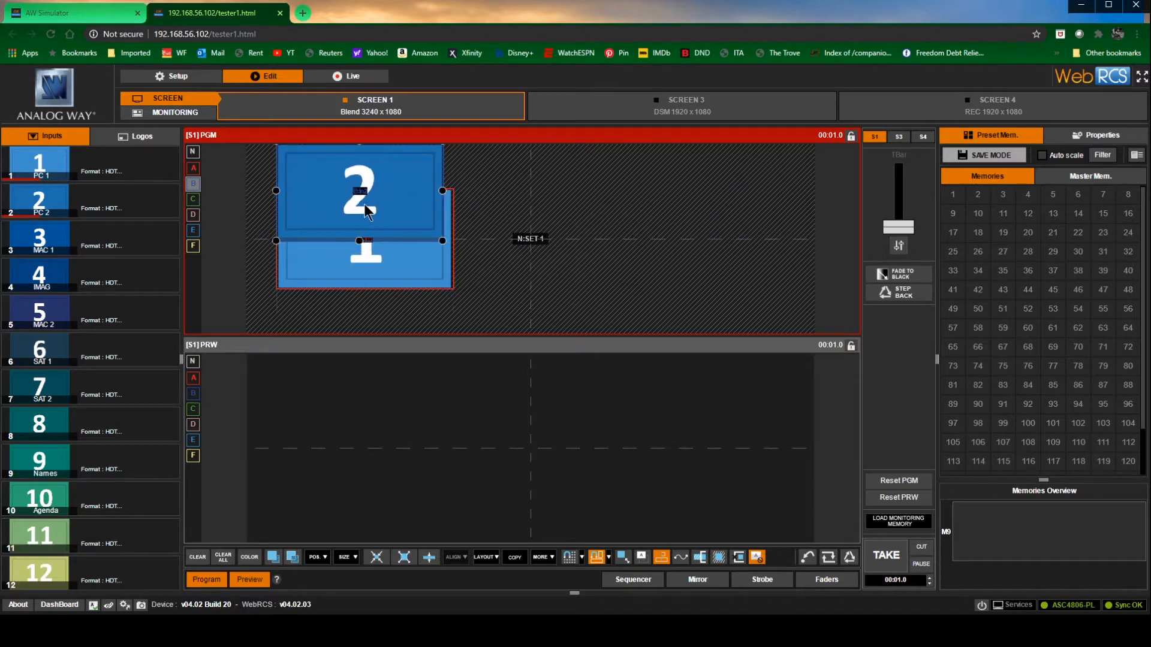
pyautogui.moveTo(443, 191); pyautogui.dragTo(706, 247)
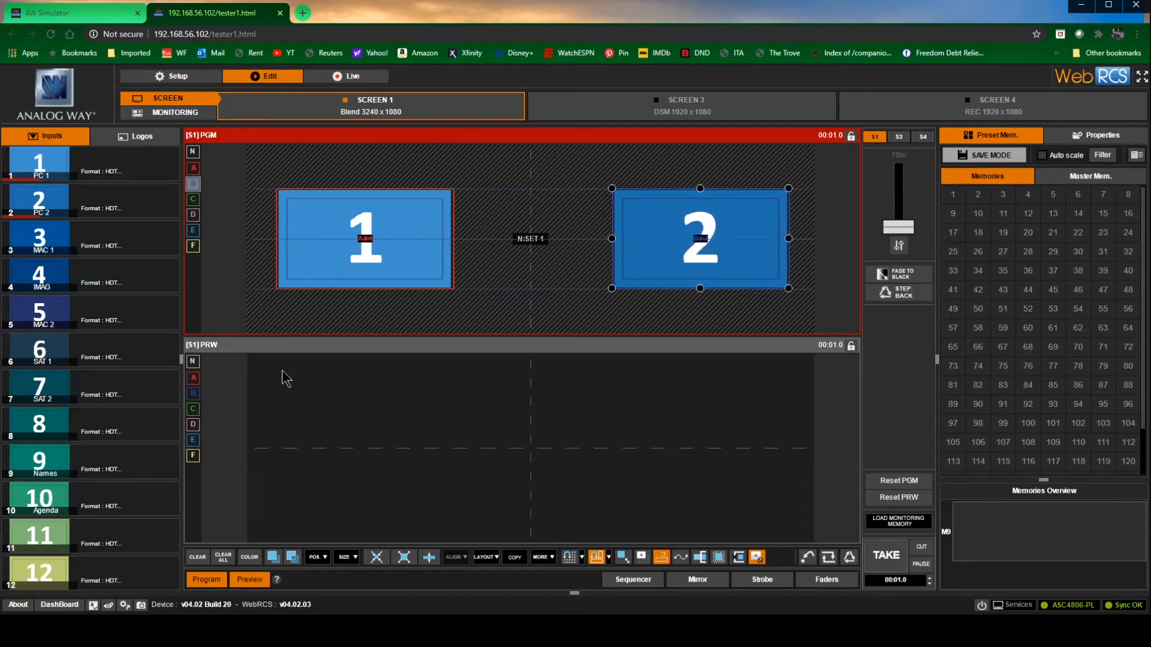
# Clear all sources from the program layers and assign input 1 to layer A again
pyautogui.click(221, 558)
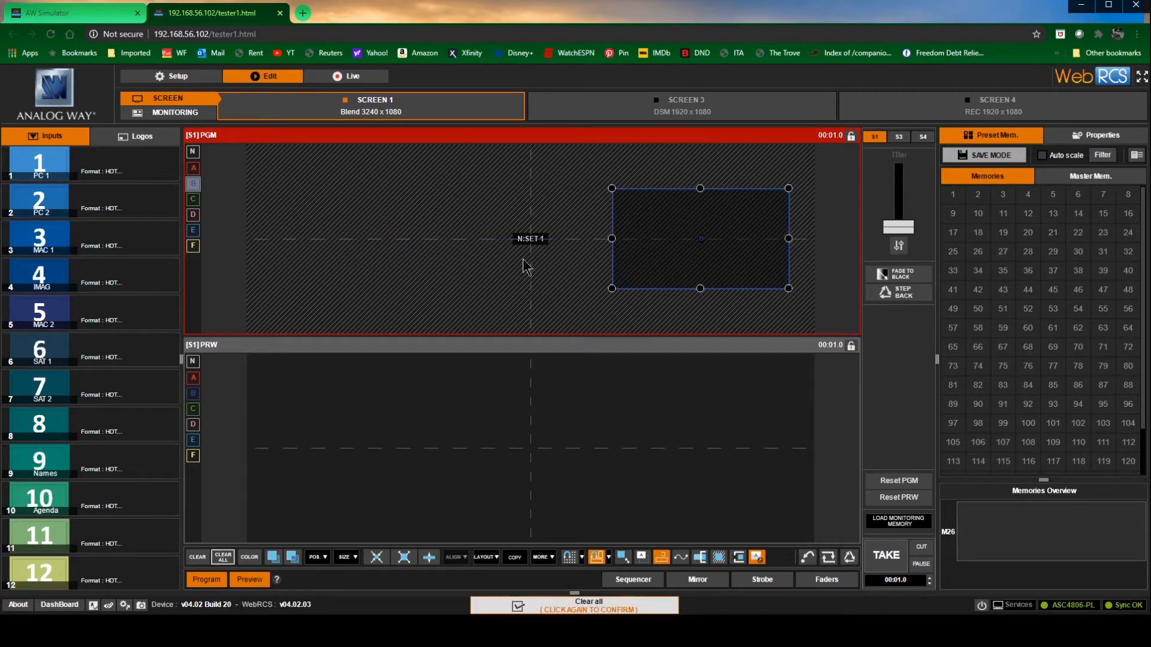
pyautogui.click(193, 168)
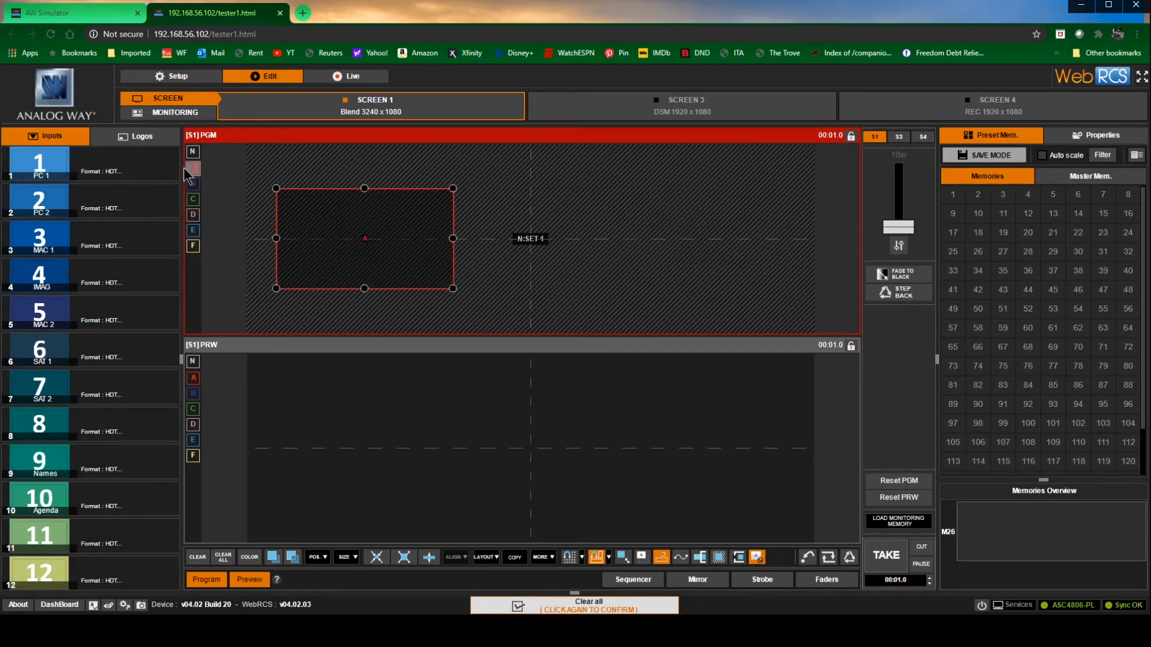
pyautogui.moveTo(39, 166); pyautogui.dragTo(423, 238)
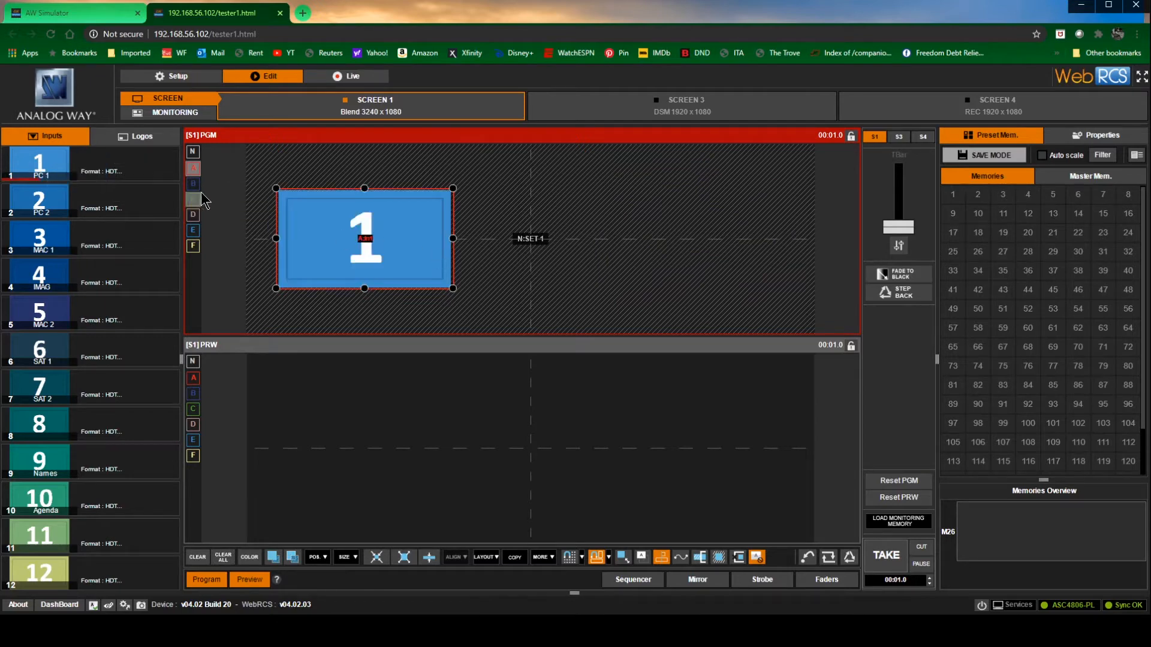
# Enlarge the empty layer B window freehand to about 1436 by 899
pyautogui.moveTo(622, 289); pyautogui.dragTo(562, 312)
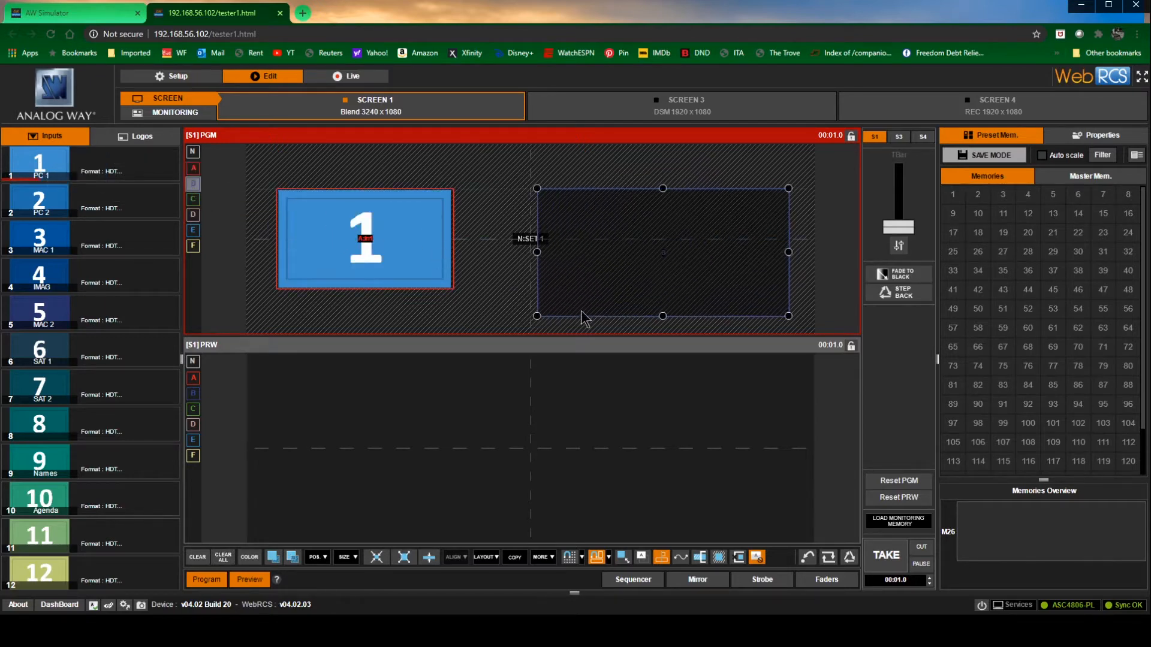
pyautogui.moveTo(662, 188); pyautogui.dragTo(663, 160)
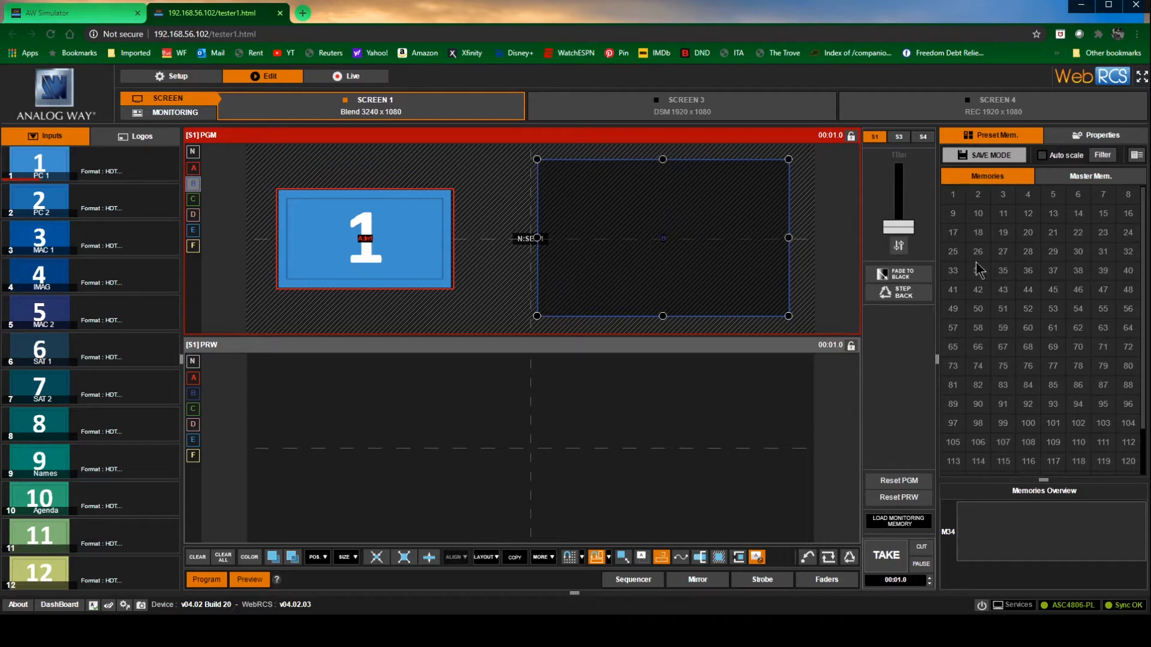
# Copy the position and size settings of layer A from its properties
pyautogui.click(1102, 135)
pyautogui.click(343, 219)
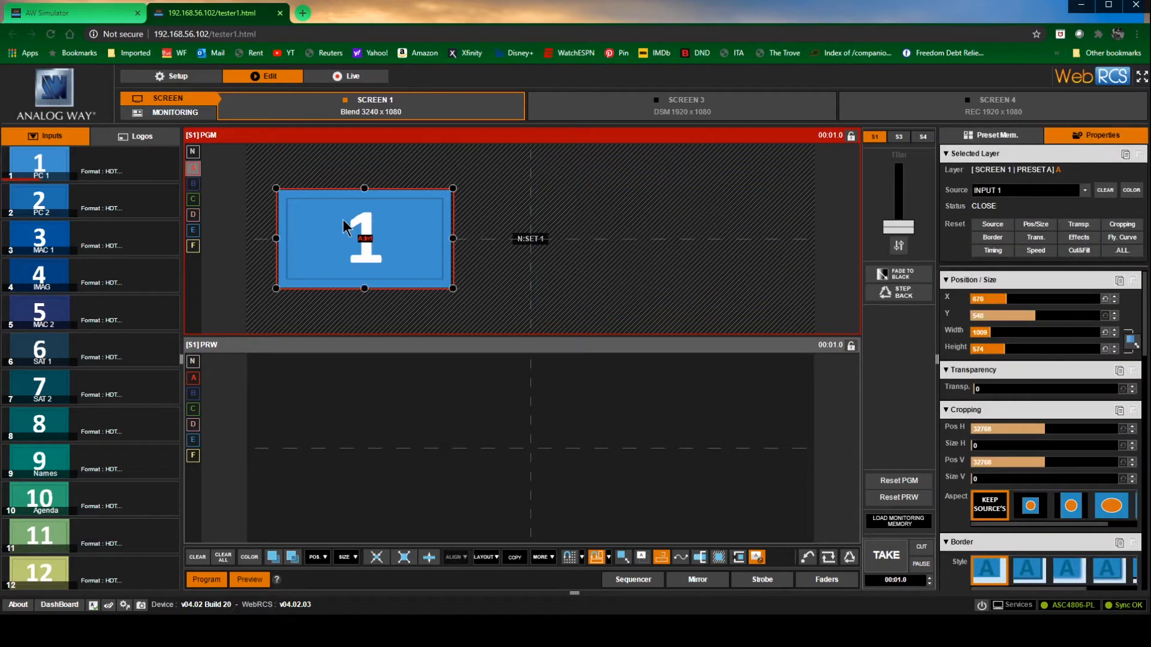
pyautogui.click(1121, 282)
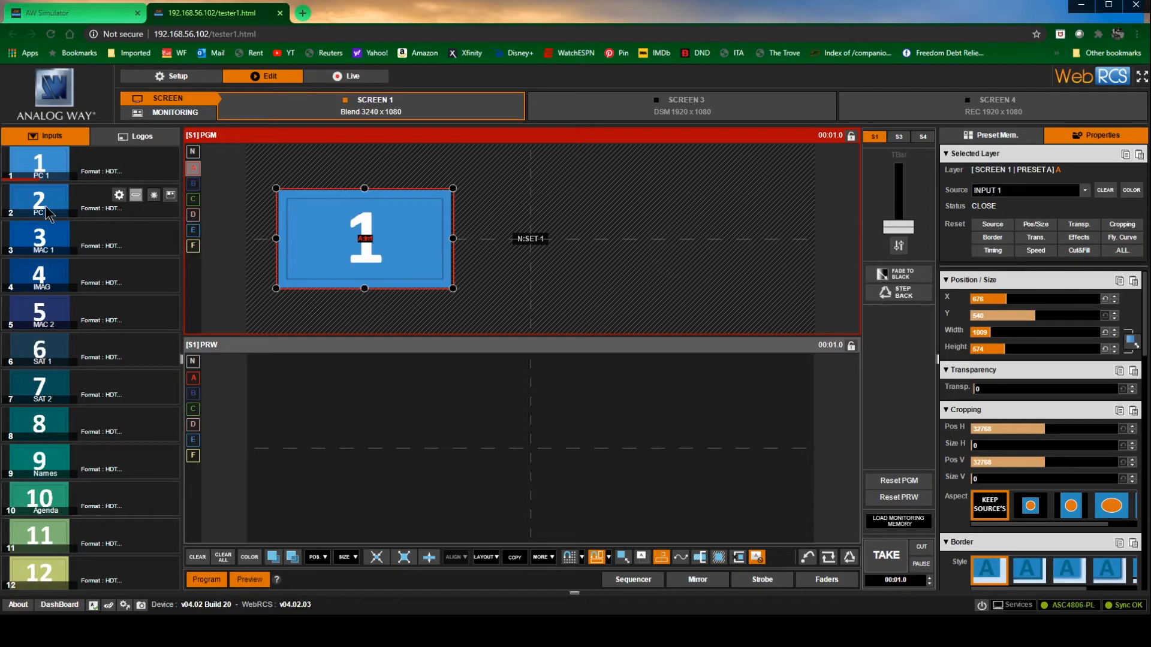
# Assign input 1 to layer B with the copied position and size, shifted horizontally to about X 2633
pyautogui.click(194, 184)
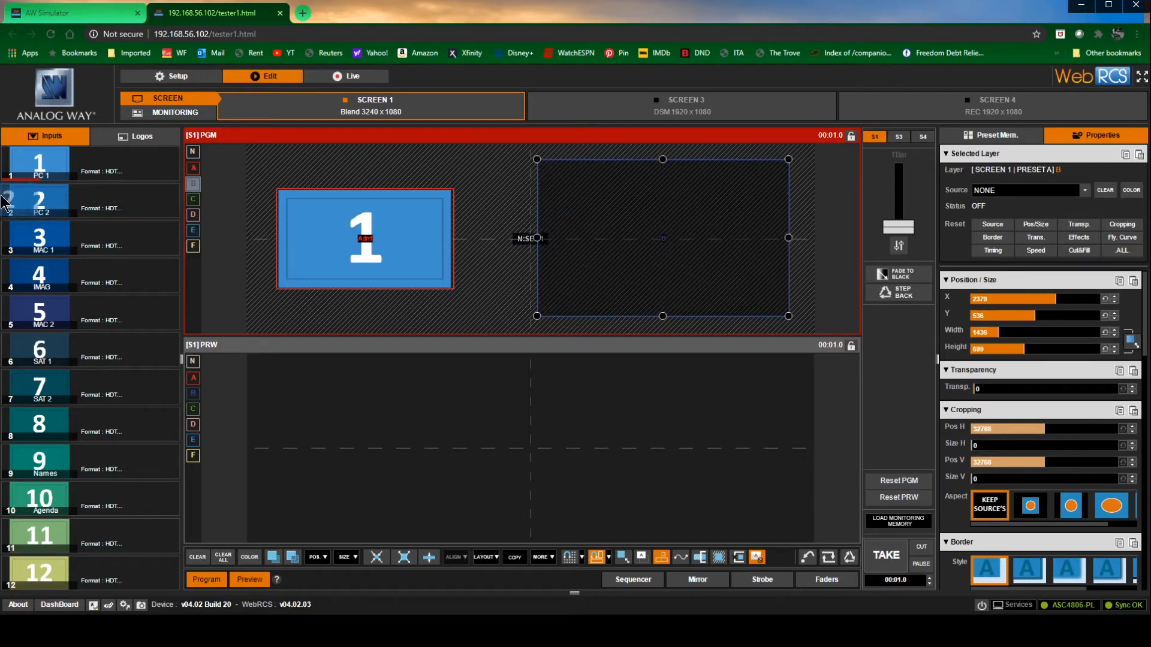
pyautogui.moveTo(43, 169); pyautogui.dragTo(719, 258)
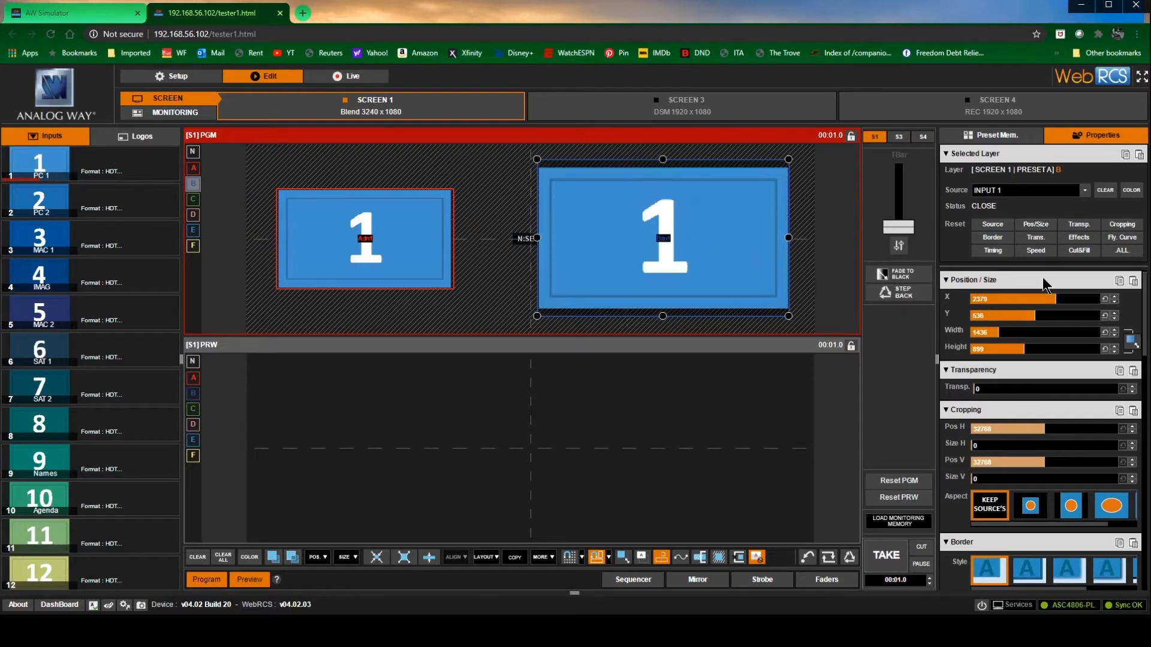
pyautogui.click(1136, 285)
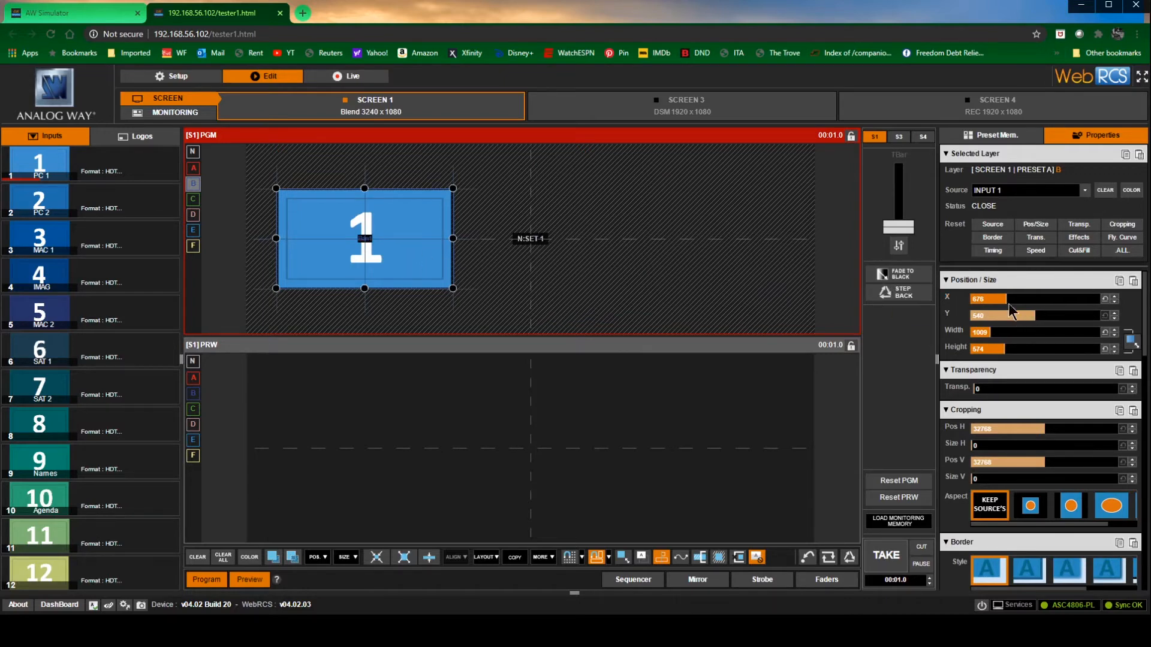
pyautogui.moveTo(1011, 300); pyautogui.dragTo(1066, 299)
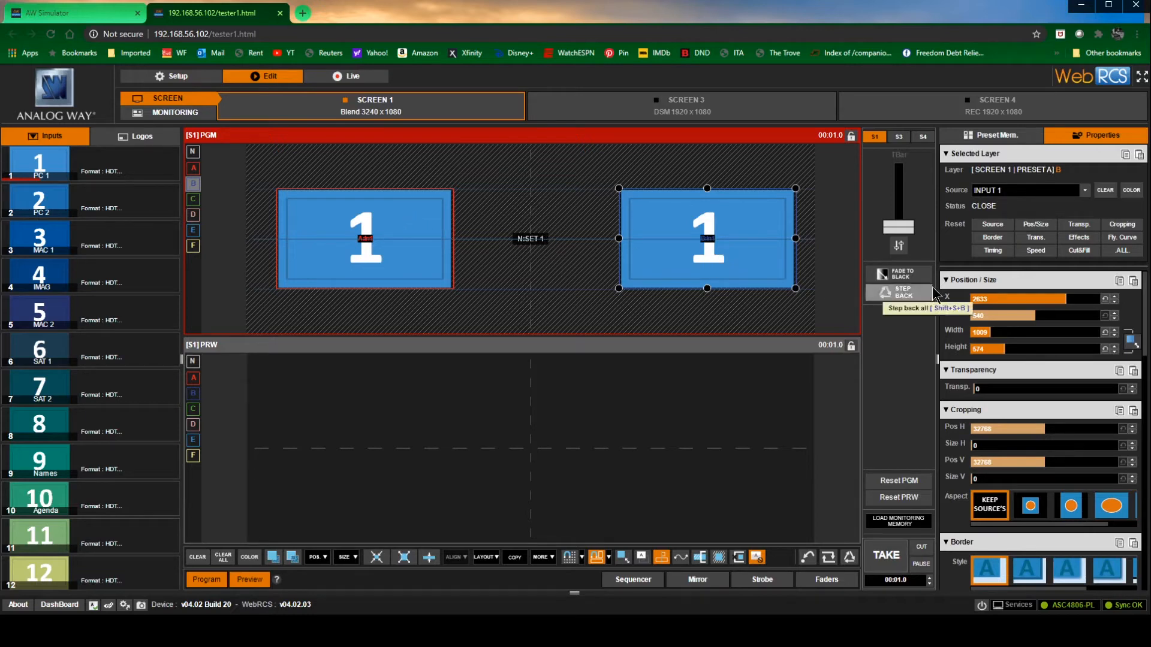
pyautogui.click(995, 135)
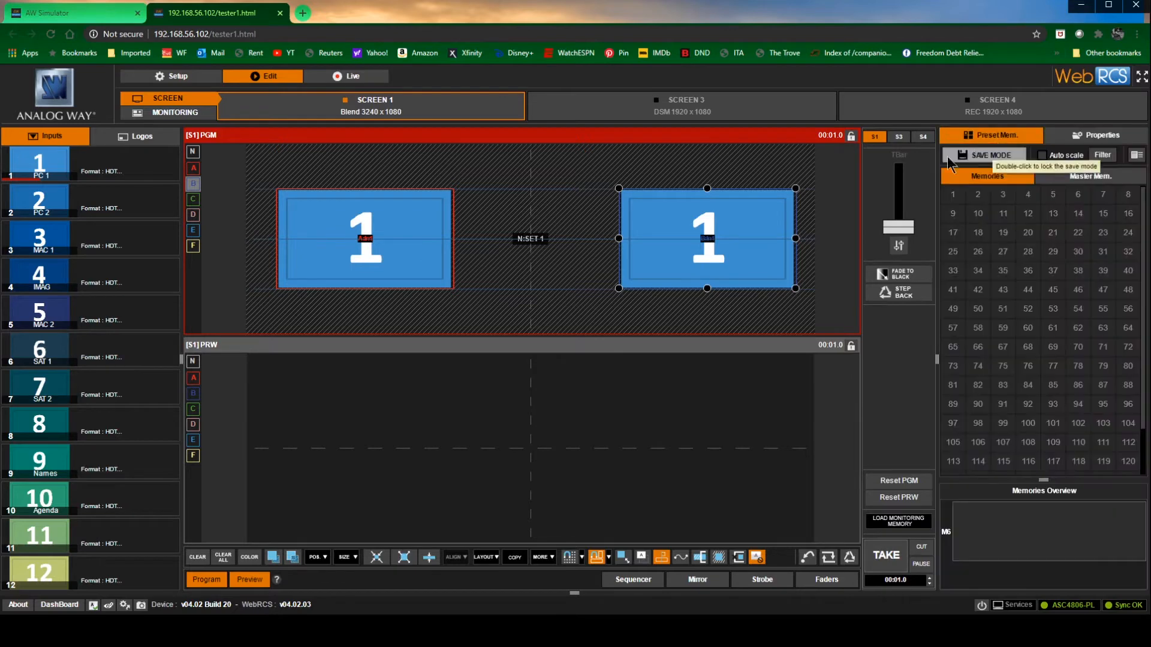
pyautogui.click(1094, 136)
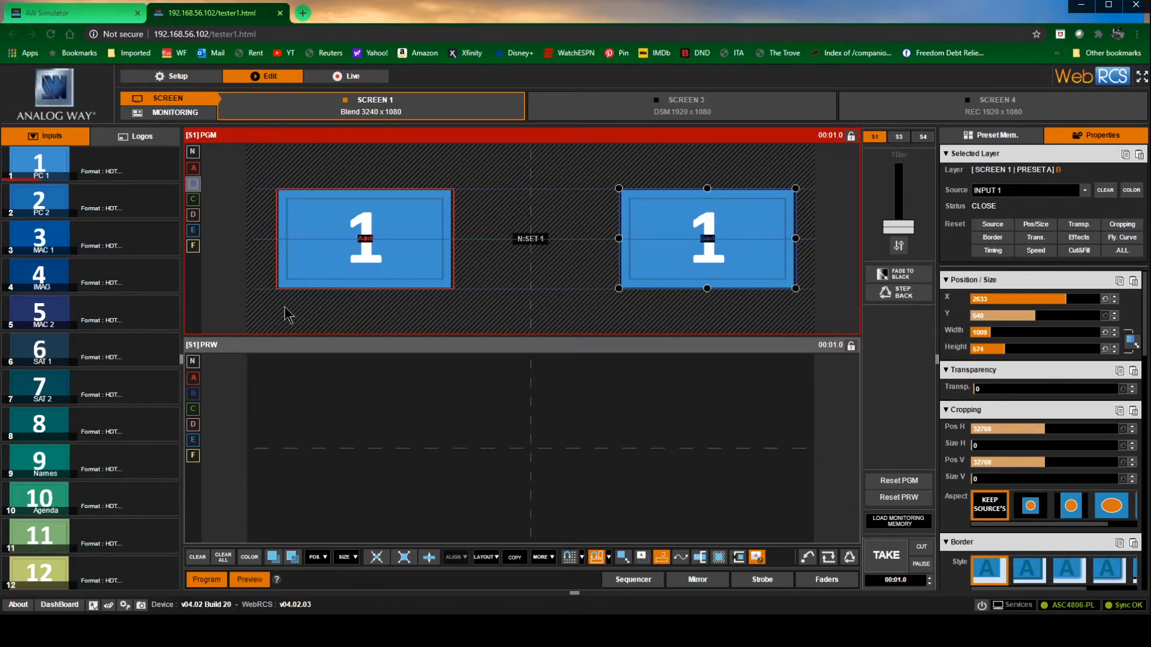
# Assign input 4 to layer C, narrowed freehand to about 346 wide and placed at about X 1620, Y 365
pyautogui.moveTo(107, 395)
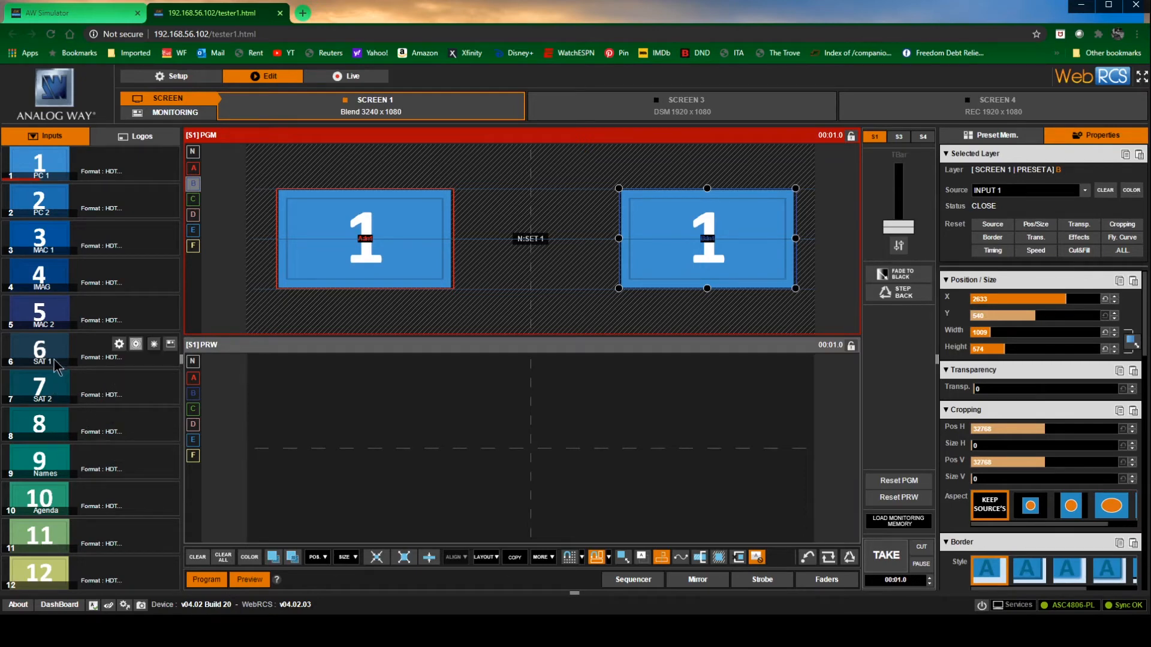
pyautogui.moveTo(48, 286); pyautogui.dragTo(194, 203)
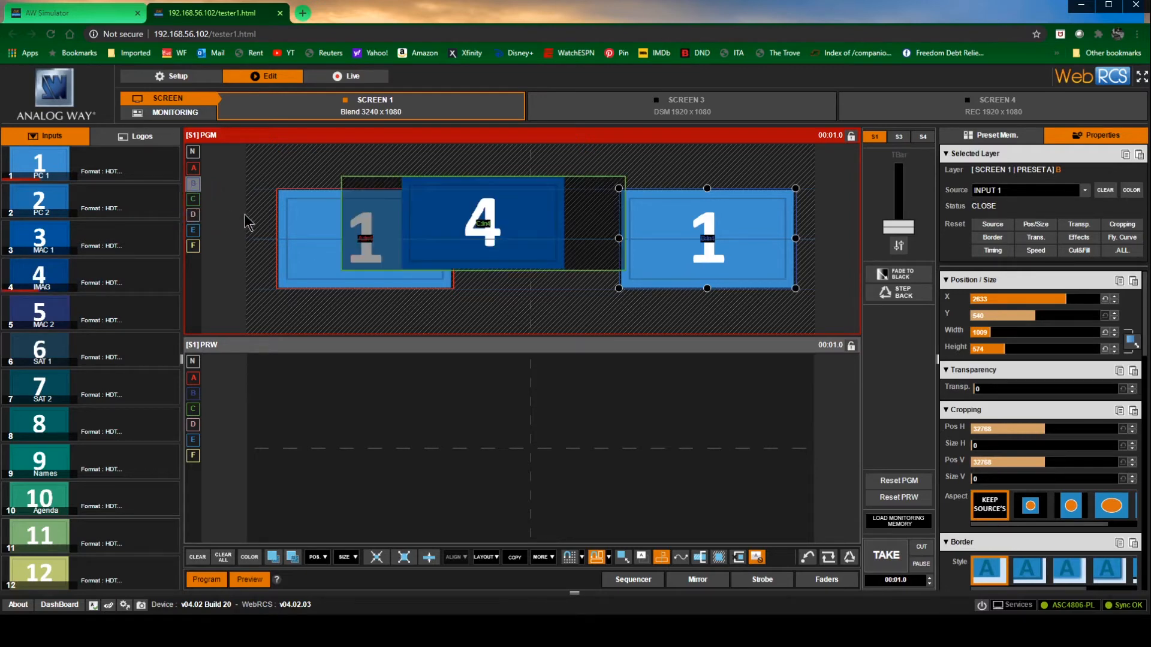
pyautogui.click(343, 234)
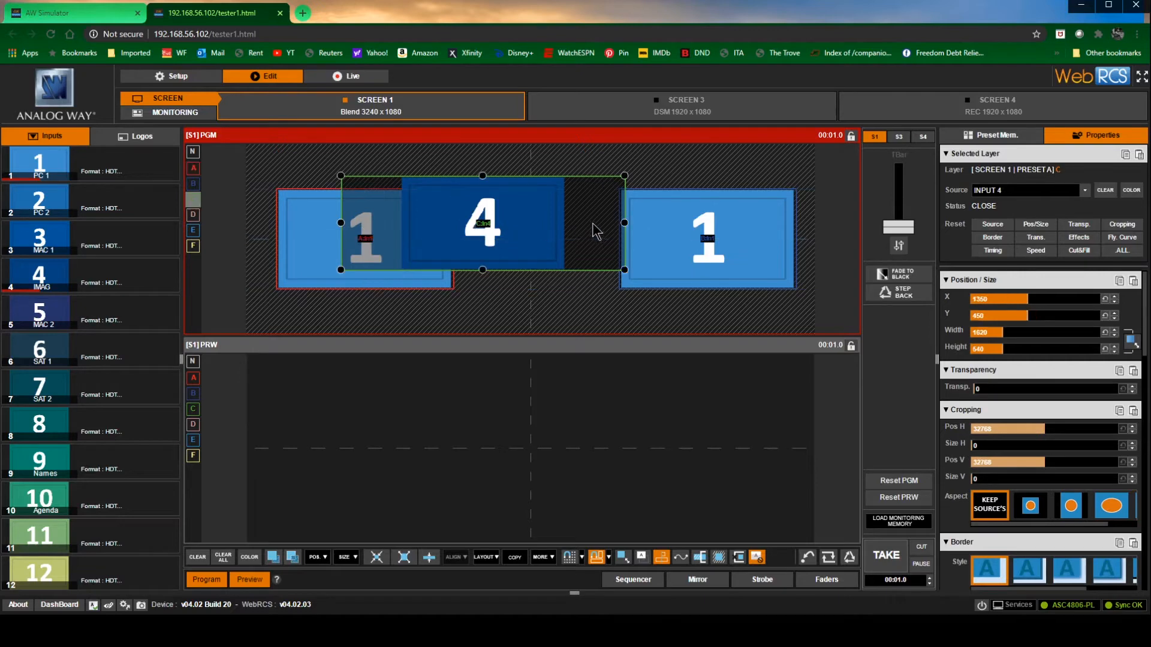
pyautogui.moveTo(609, 229); pyautogui.dragTo(531, 207)
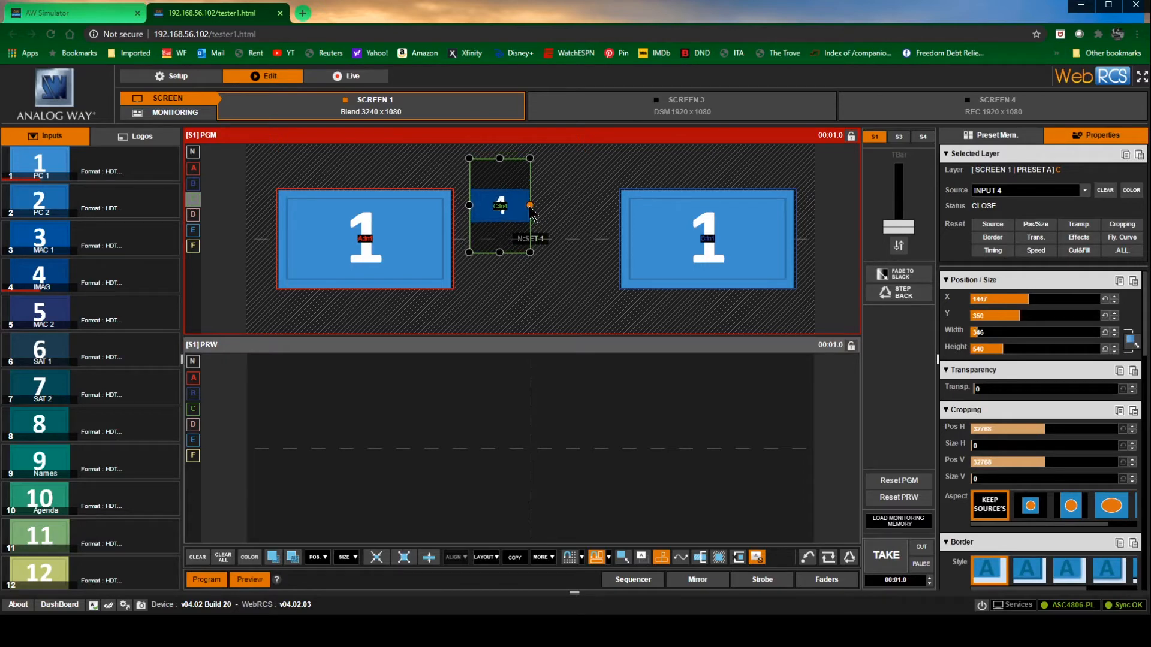
pyautogui.moveTo(530, 207); pyautogui.dragTo(554, 216)
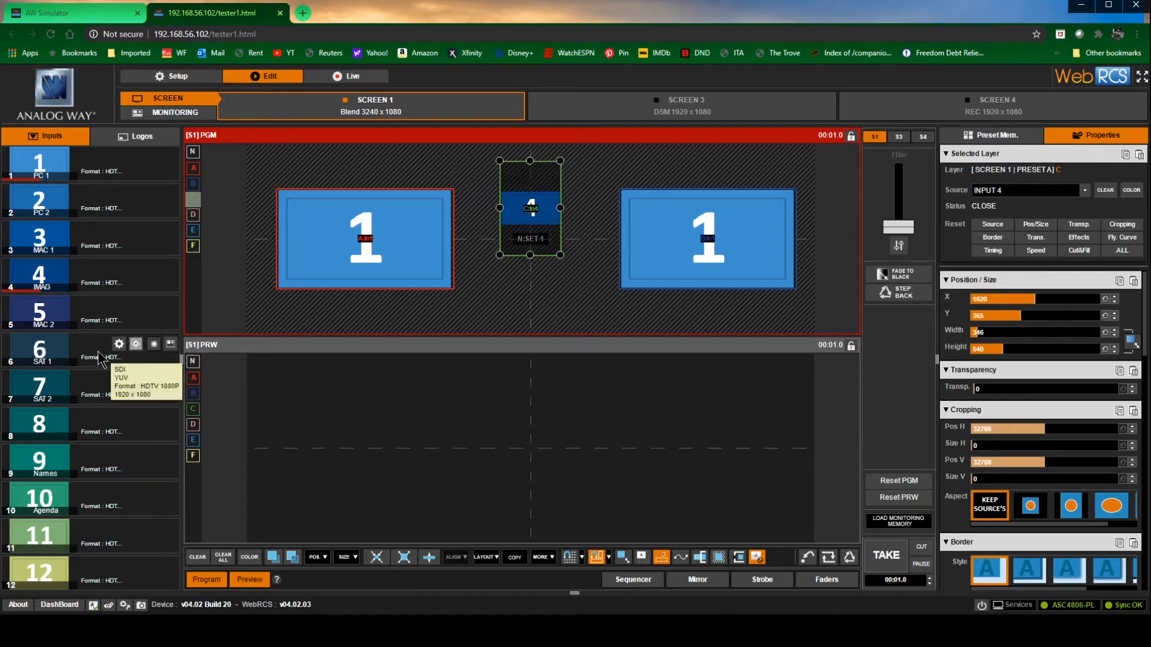
# Assign input 9 to layer D, sized freehand to about 456 by 445 and placed at about X 1620, Y 689
pyautogui.click(193, 215)
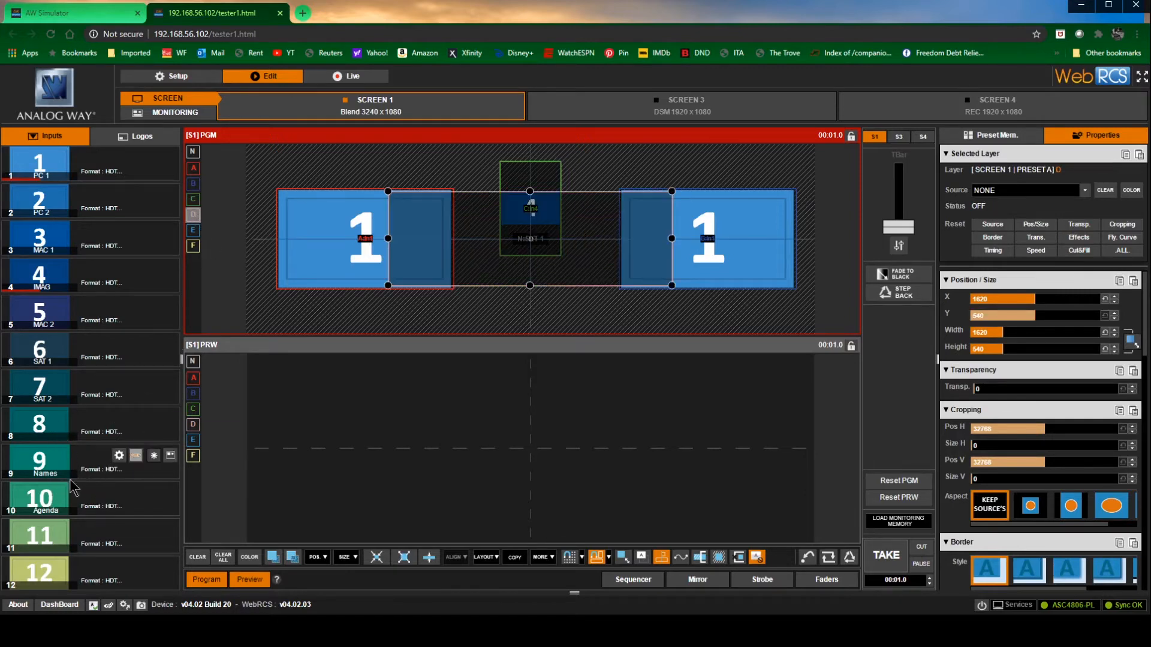
pyautogui.moveTo(86, 466); pyautogui.dragTo(530, 240)
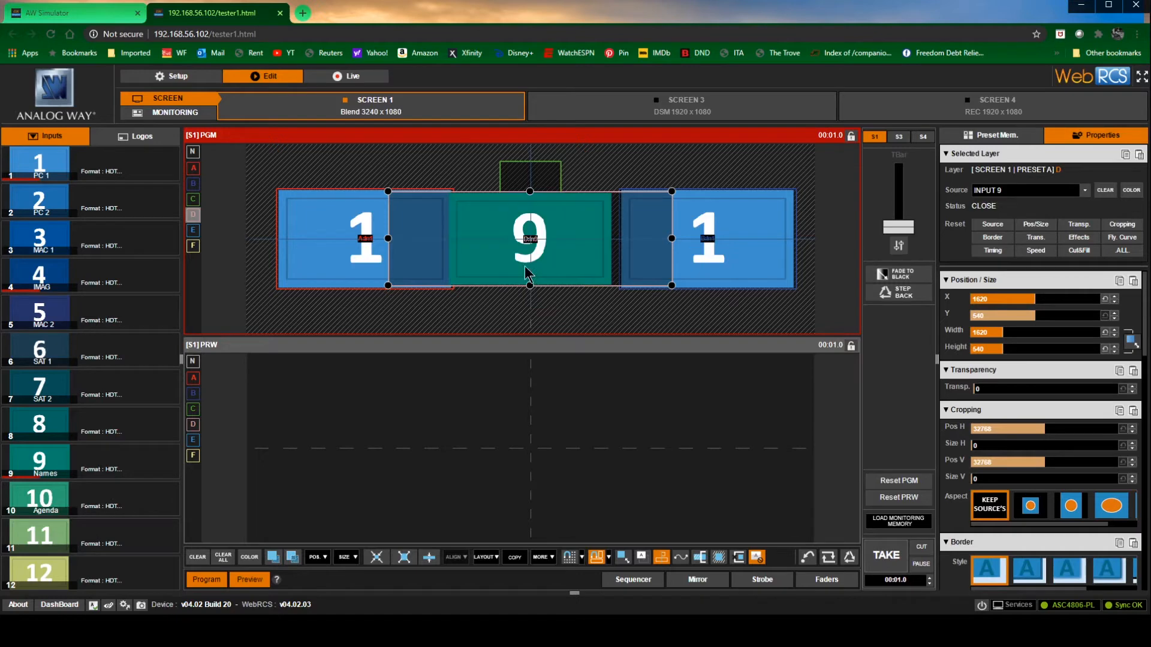
pyautogui.moveTo(671, 238); pyautogui.dragTo(530, 257)
pyautogui.moveTo(530, 306); pyautogui.dragTo(538, 263)
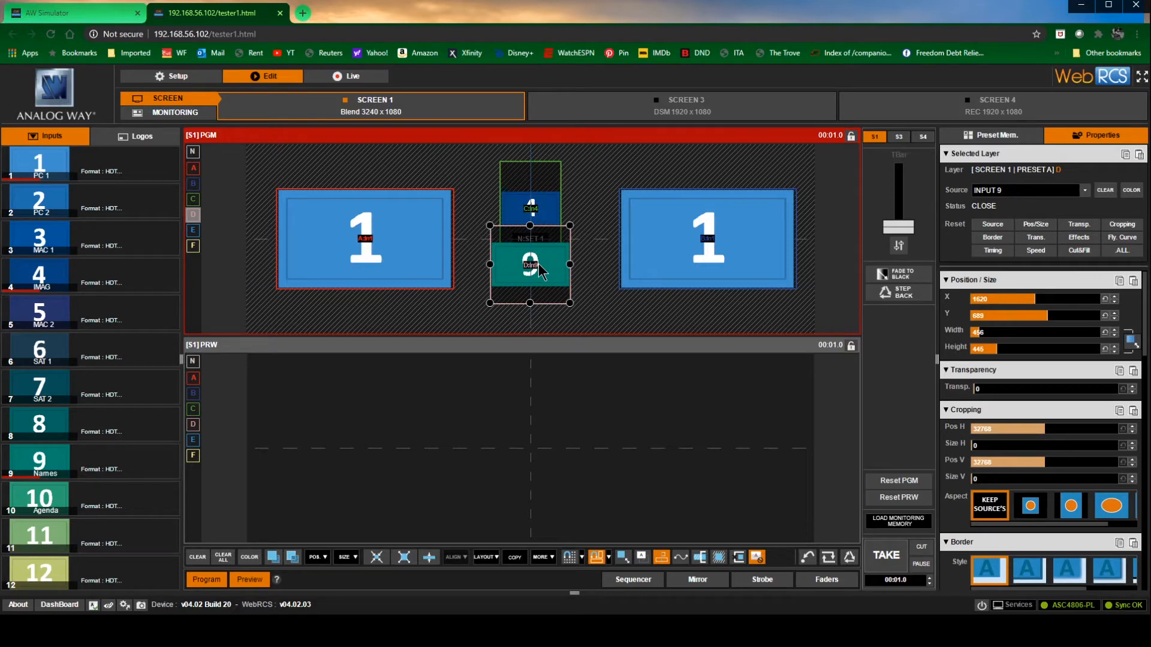
# Give layer A the second border style with the red colour #FB393A (R 251, G 57, B 58)
pyautogui.click(414, 251)
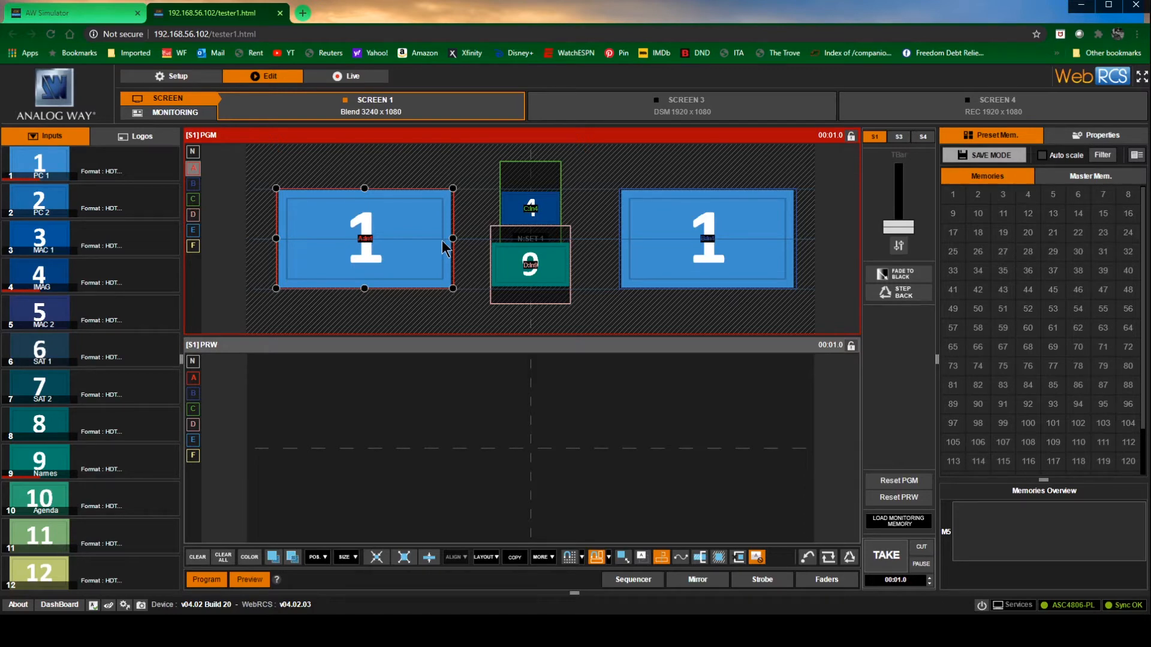
pyautogui.click(1097, 135)
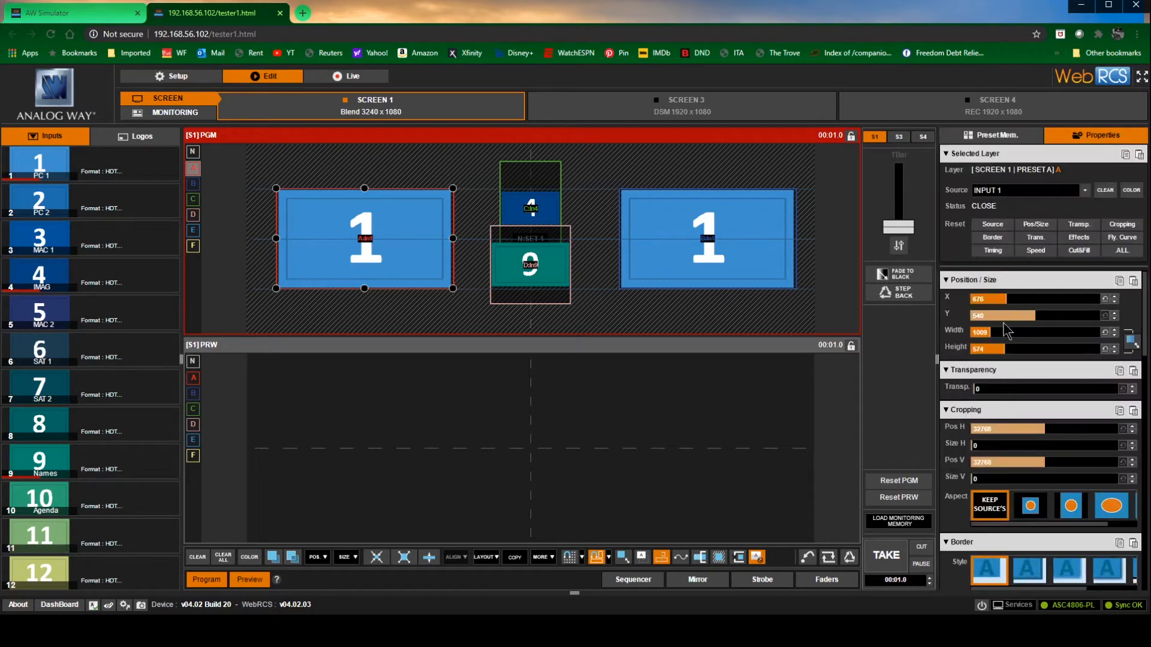
pyautogui.click(952, 155)
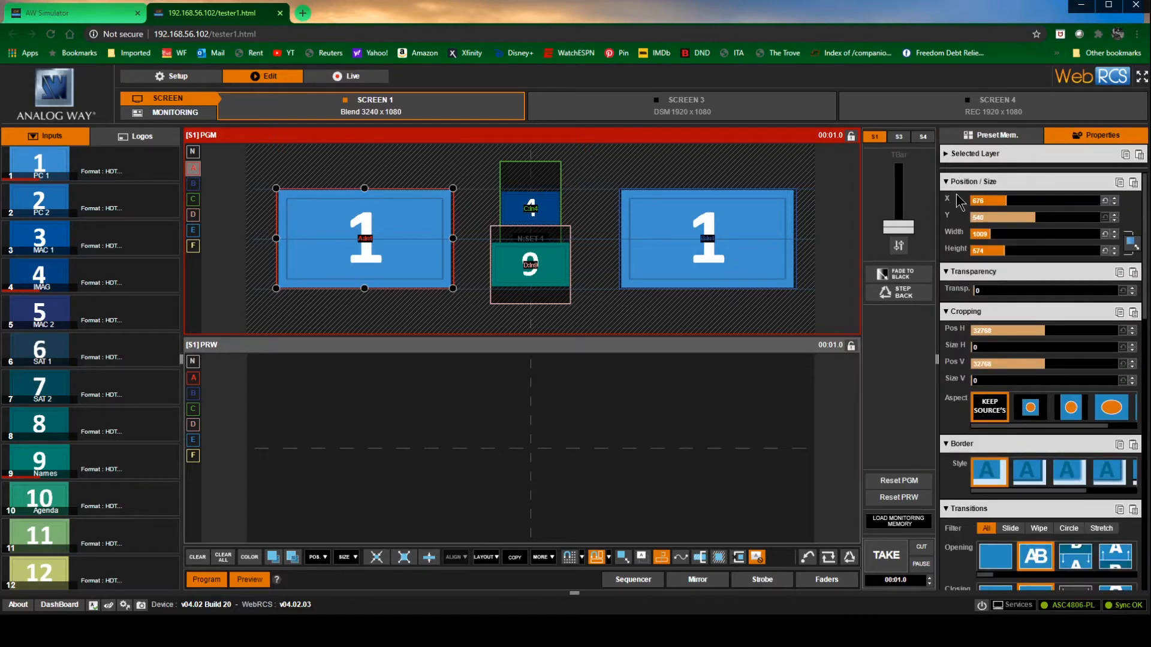
pyautogui.click(952, 182)
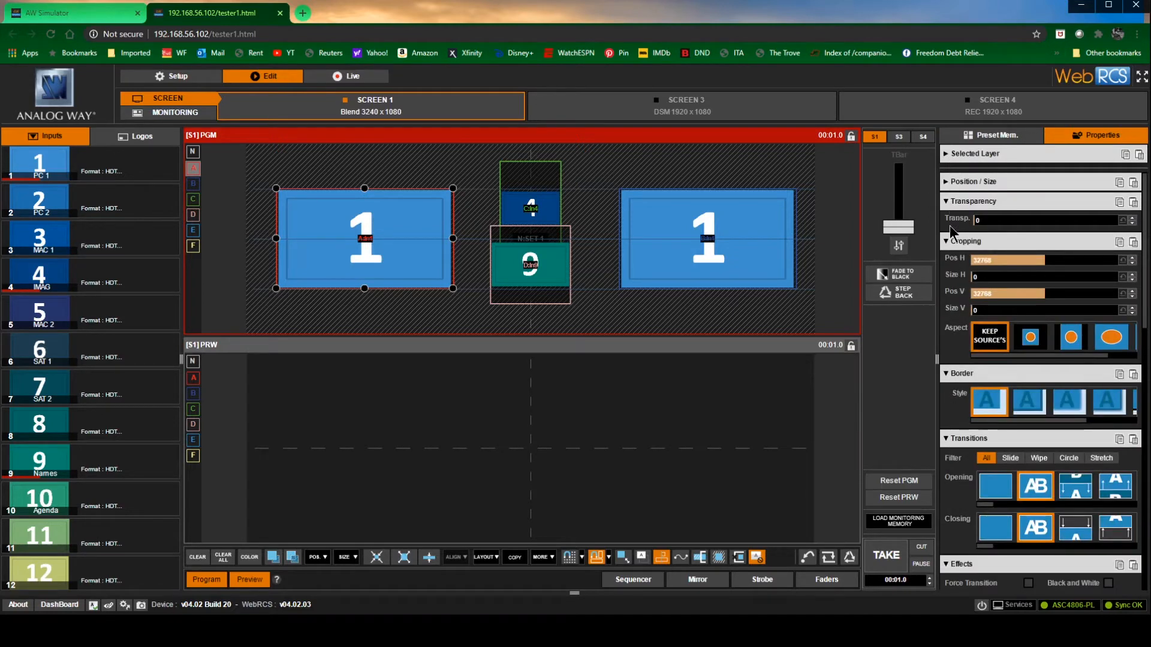
pyautogui.click(952, 201)
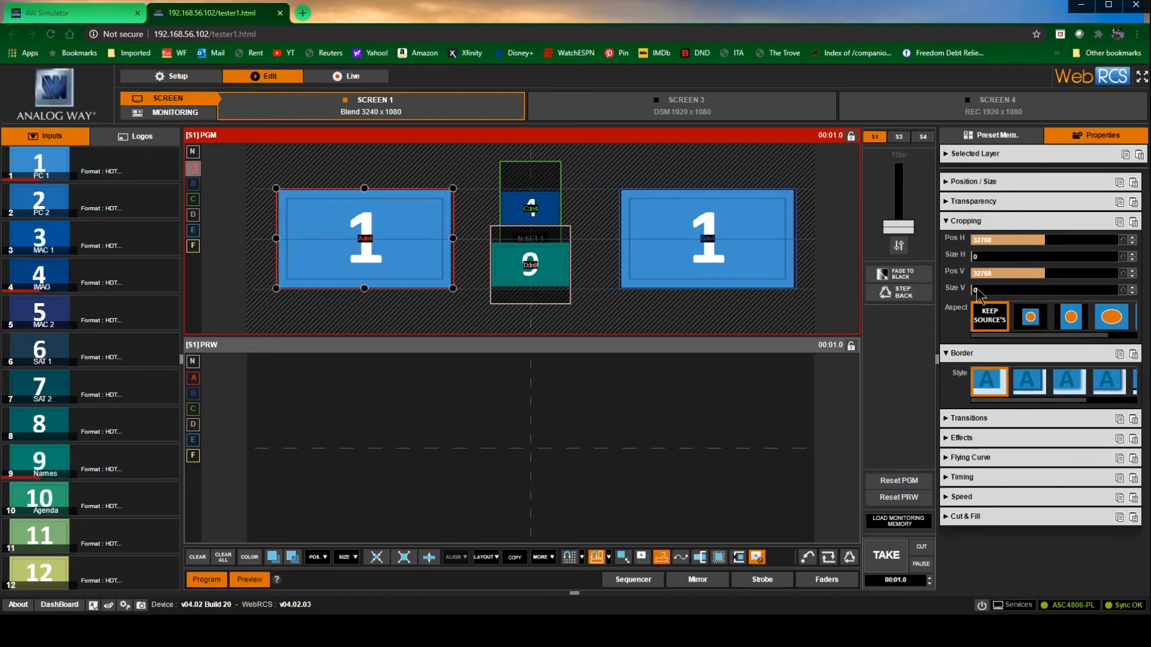
pyautogui.click(1032, 390)
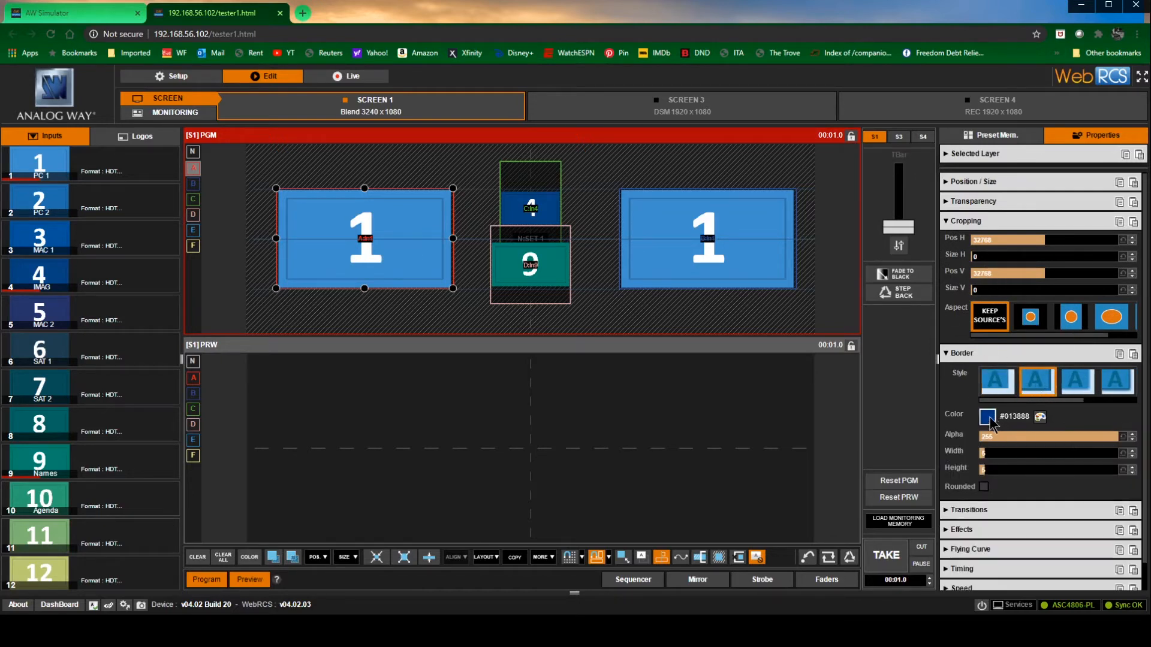
pyautogui.click(990, 421)
pyautogui.click(1040, 418)
pyautogui.moveTo(993, 439); pyautogui.dragTo(1095, 441)
pyautogui.moveTo(1014, 457)
pyautogui.mouseDown()
pyautogui.moveTo(1046, 457)
pyautogui.moveTo(998, 459)
pyautogui.moveTo(1041, 472)
pyautogui.moveTo(991, 473)
pyautogui.moveTo(1016, 473)
pyautogui.moveTo(1015, 457)
pyautogui.mouseUp()
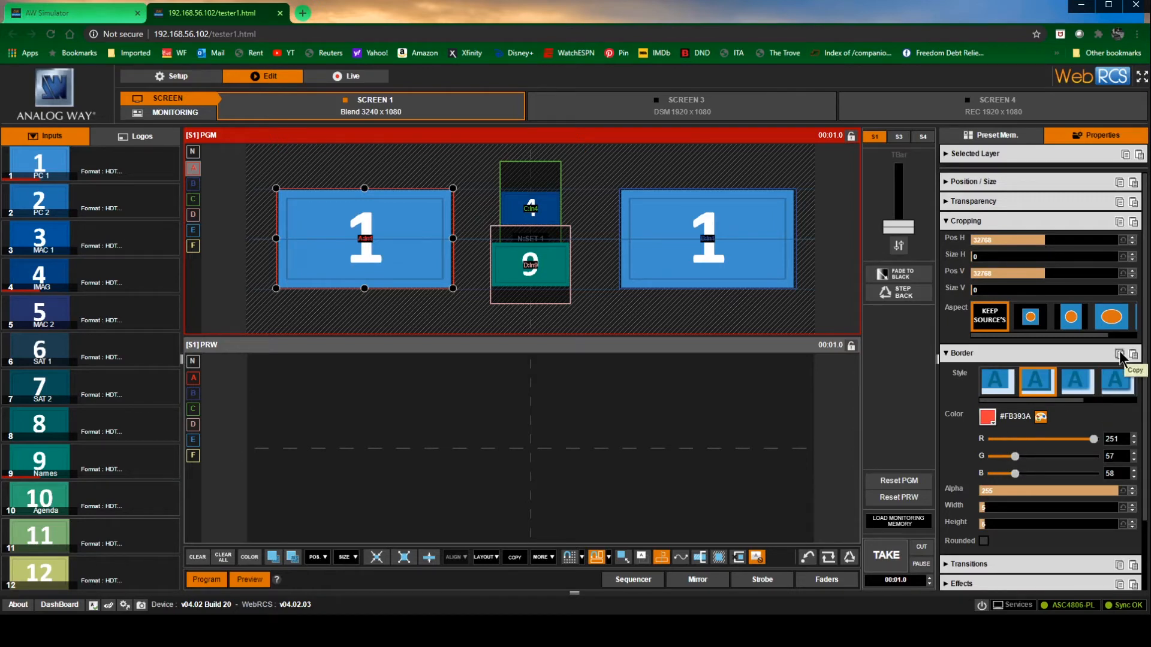
# Copy layer A's border settings and paste them onto layer B
pyautogui.click(756, 229)
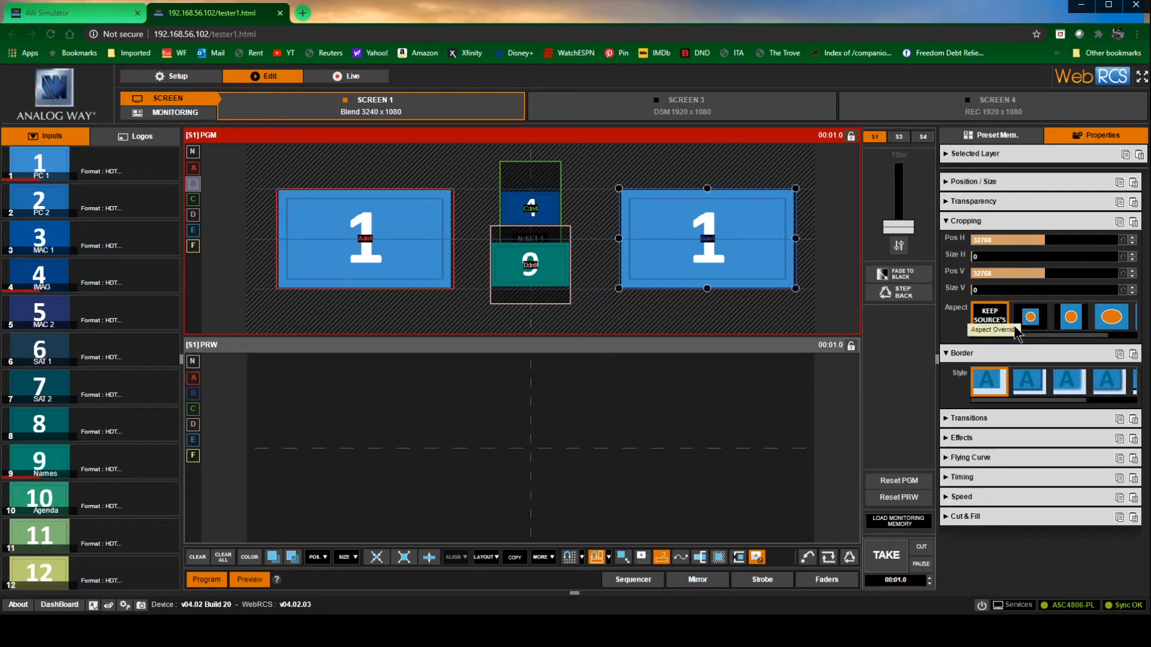
pyautogui.click(1133, 355)
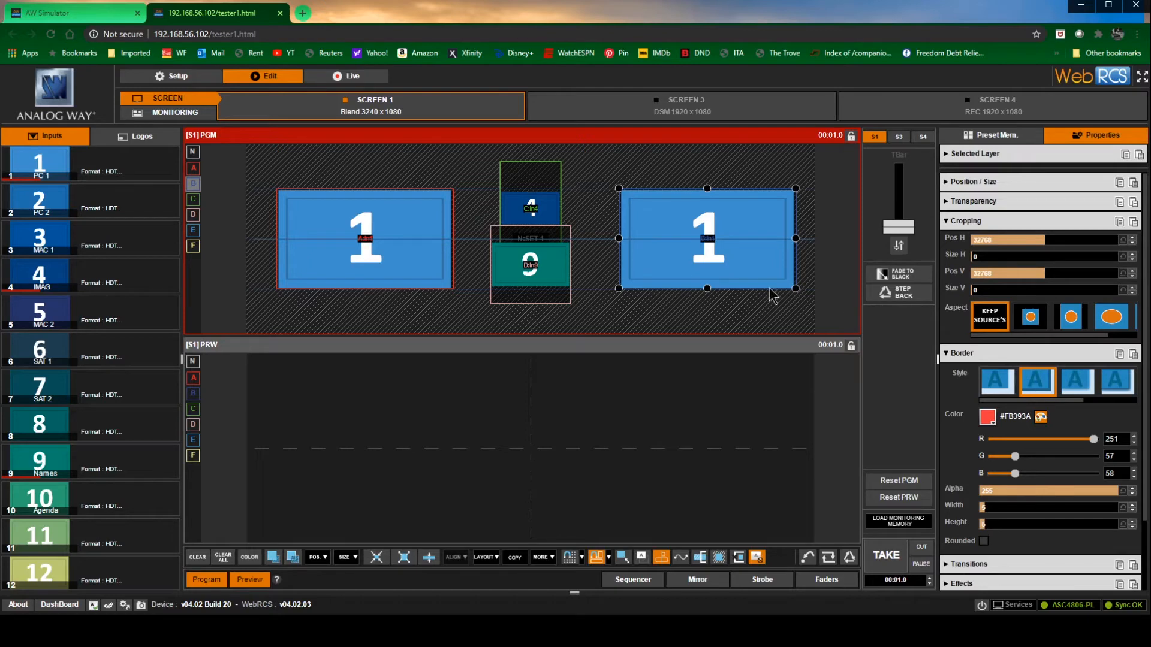
# Set the cropping aspect of layers C and D to the option whose circle fills and overflows the frame
pyautogui.click(518, 205)
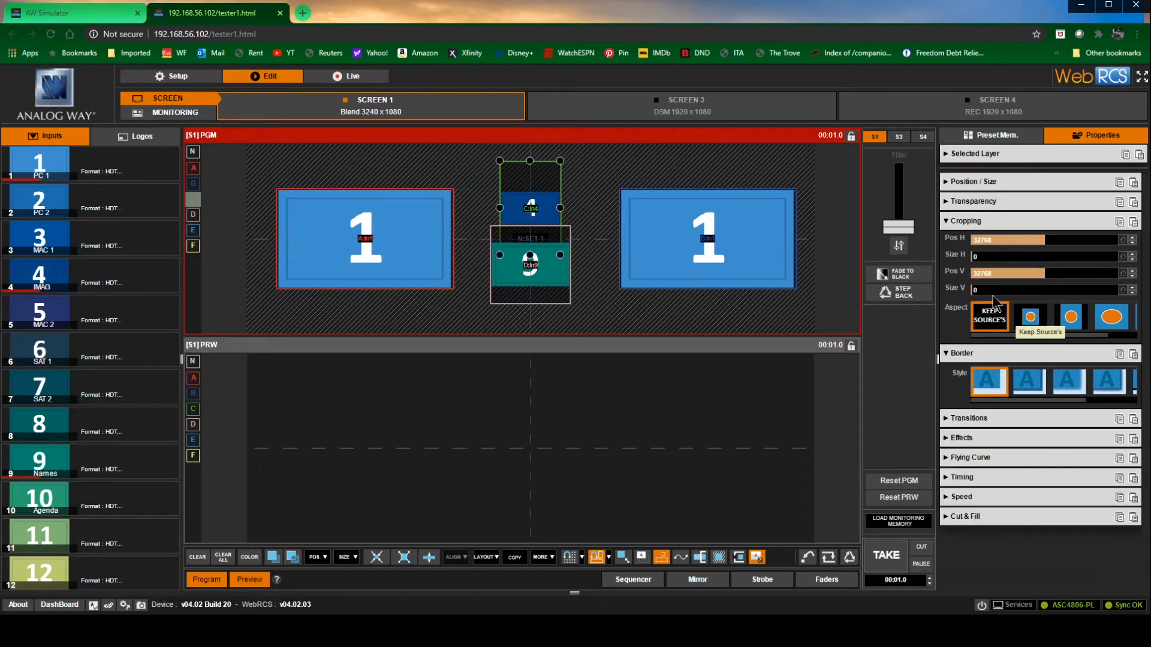
pyautogui.moveTo(1031, 337); pyautogui.dragTo(1060, 335)
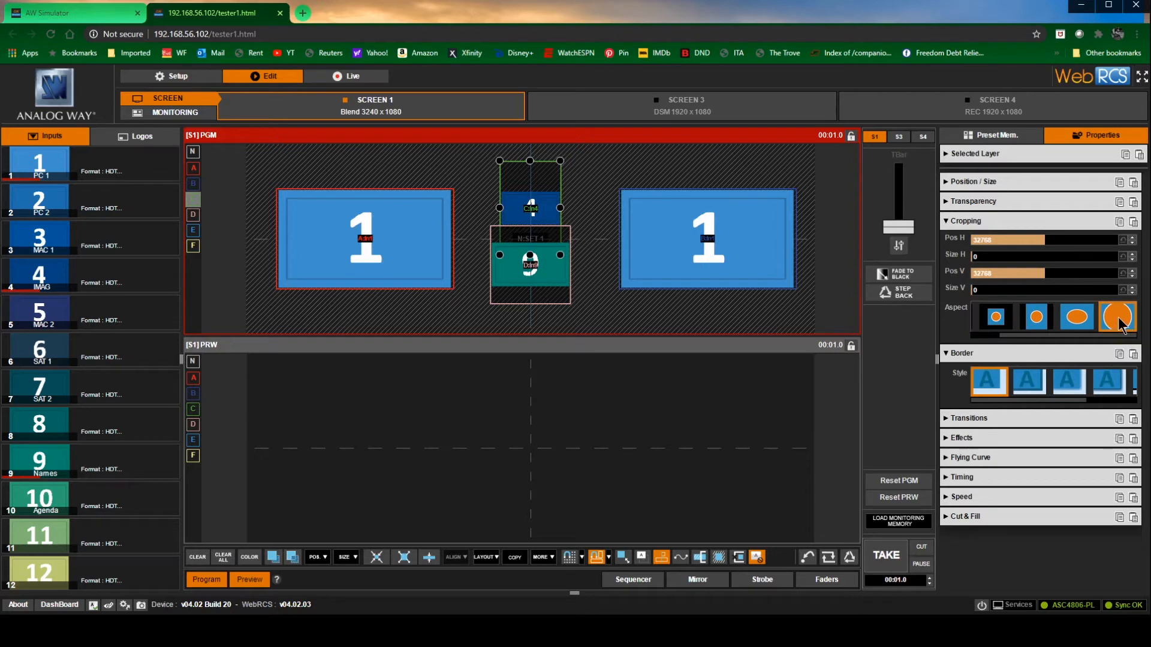
pyautogui.click(591, 294)
pyautogui.click(1122, 323)
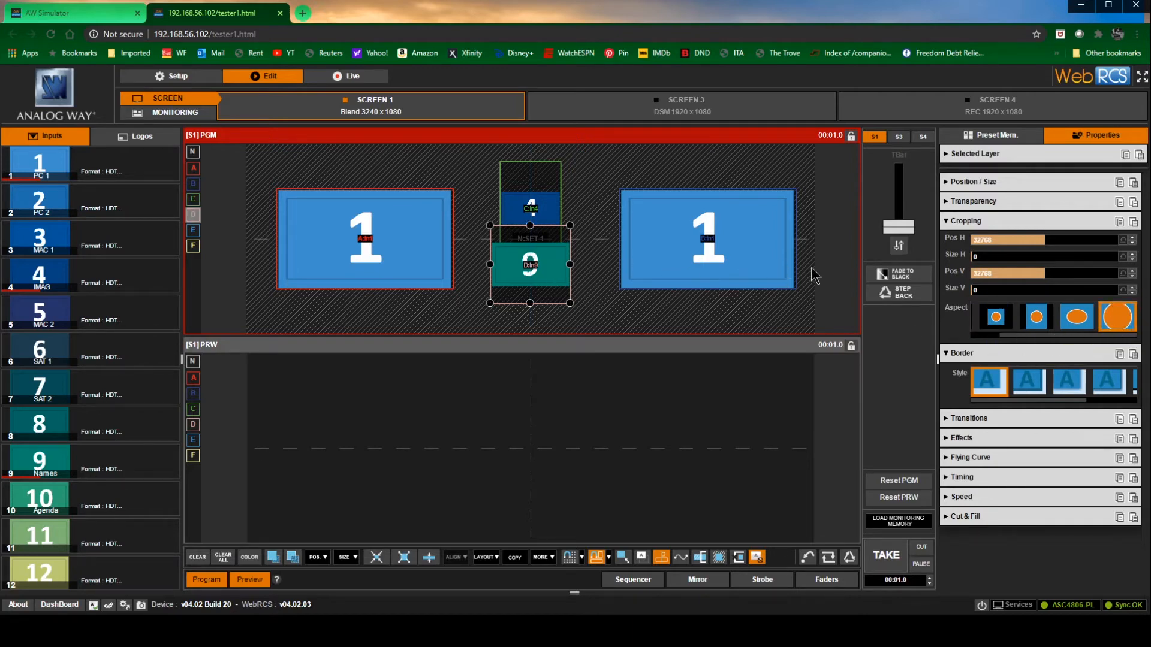
# Save the program layout to preset memory 1 with the label "PC 1 16x9 C"
pyautogui.click(993, 136)
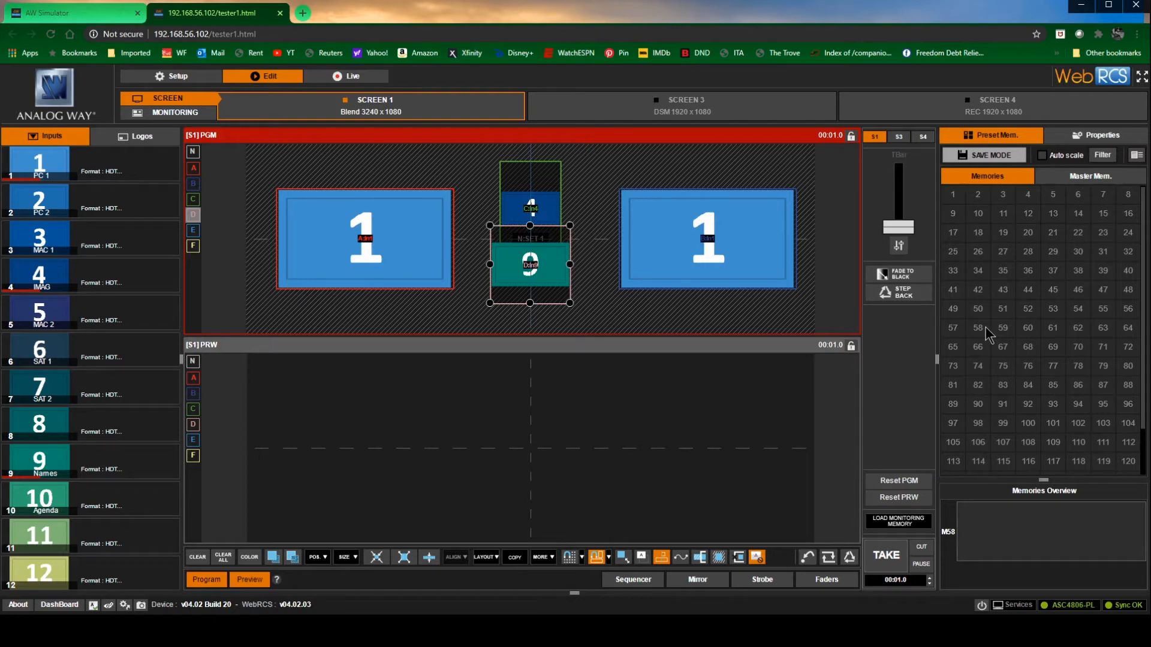
pyautogui.click(998, 159)
pyautogui.click(953, 197)
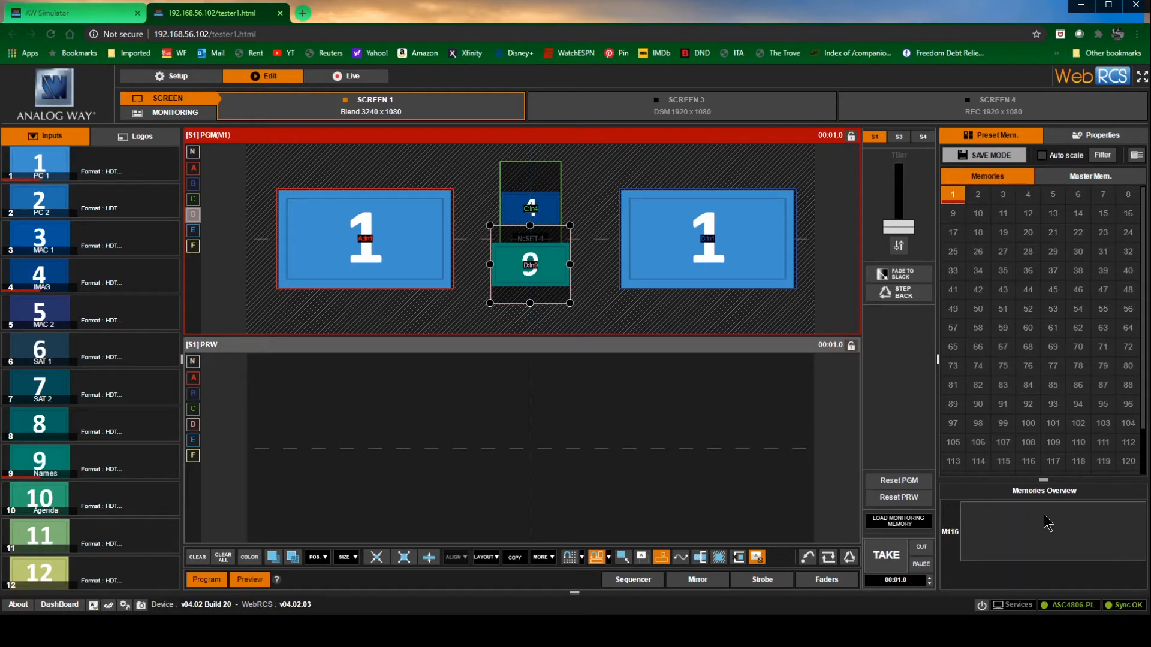
pyautogui.click(954, 196)
# Show the preset memories with their labels and save the layout to memory 3 as "PC 16x9 C"
pyautogui.moveTo(123, 425)
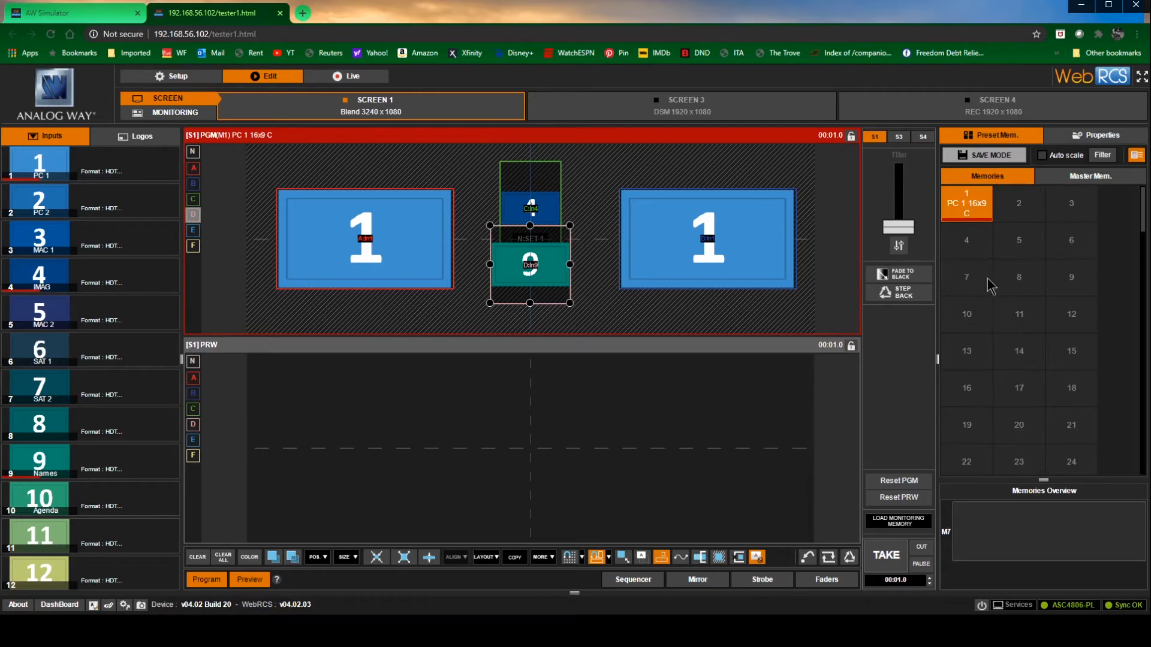
pyautogui.moveTo(992, 192)
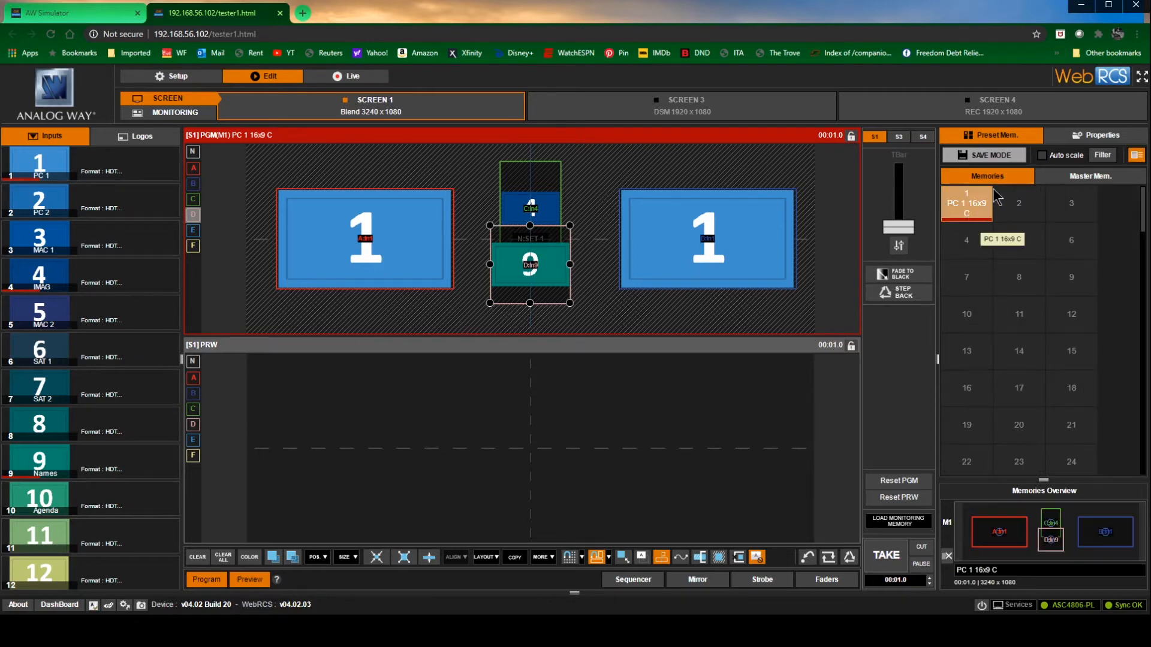
pyautogui.click(990, 155)
pyautogui.click(1078, 210)
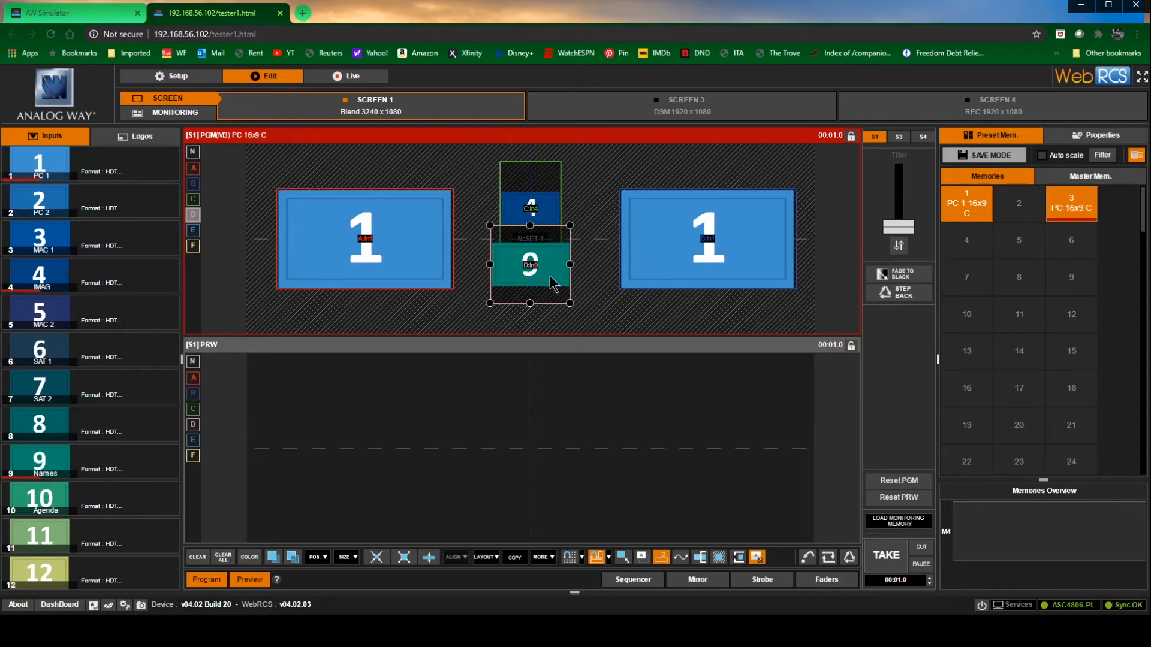
# Clear the source from layer D and save the layout to memory 2 as "PC 1 16x9 B"
pyautogui.press('Delete')
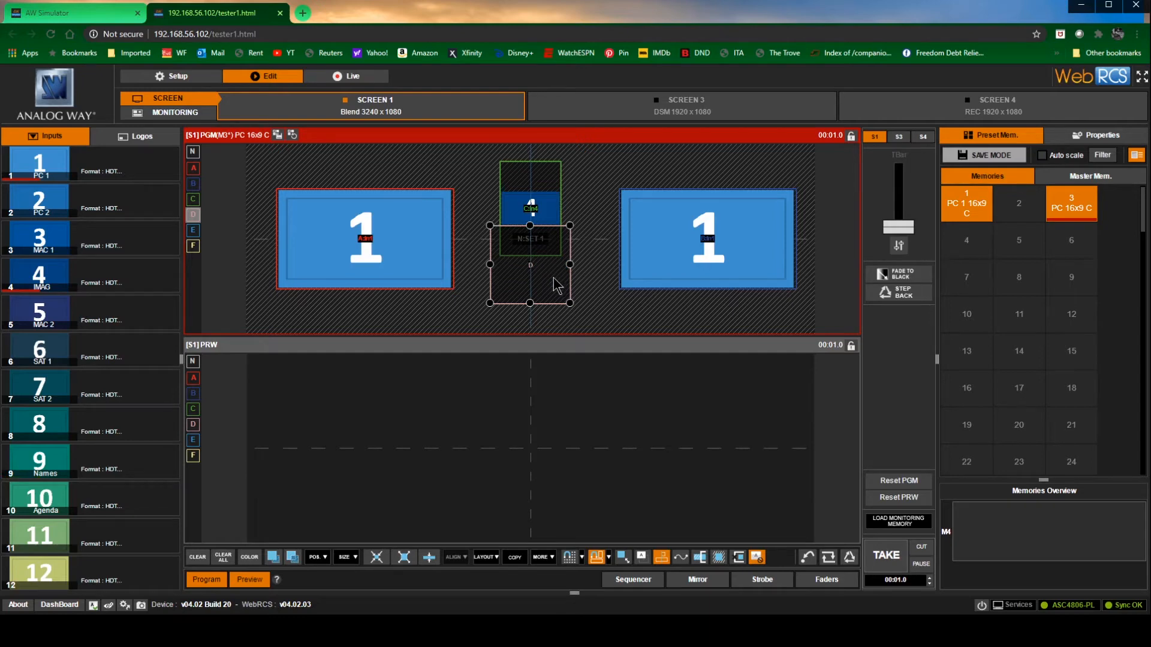
pyautogui.click(1017, 206)
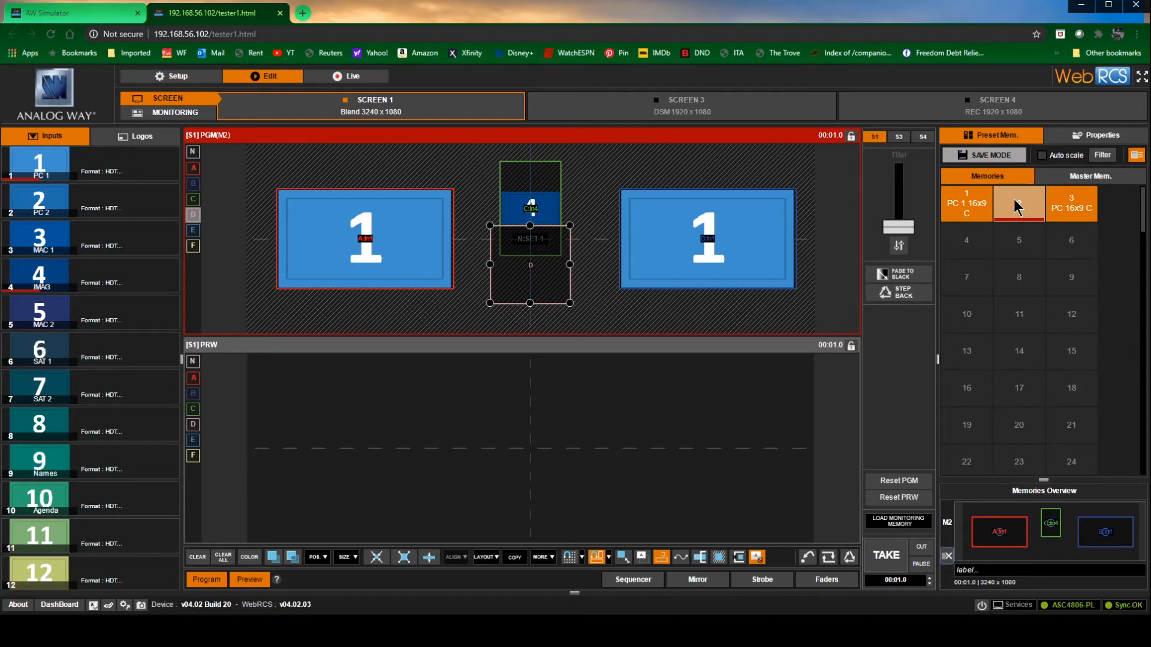
pyautogui.write('PC')
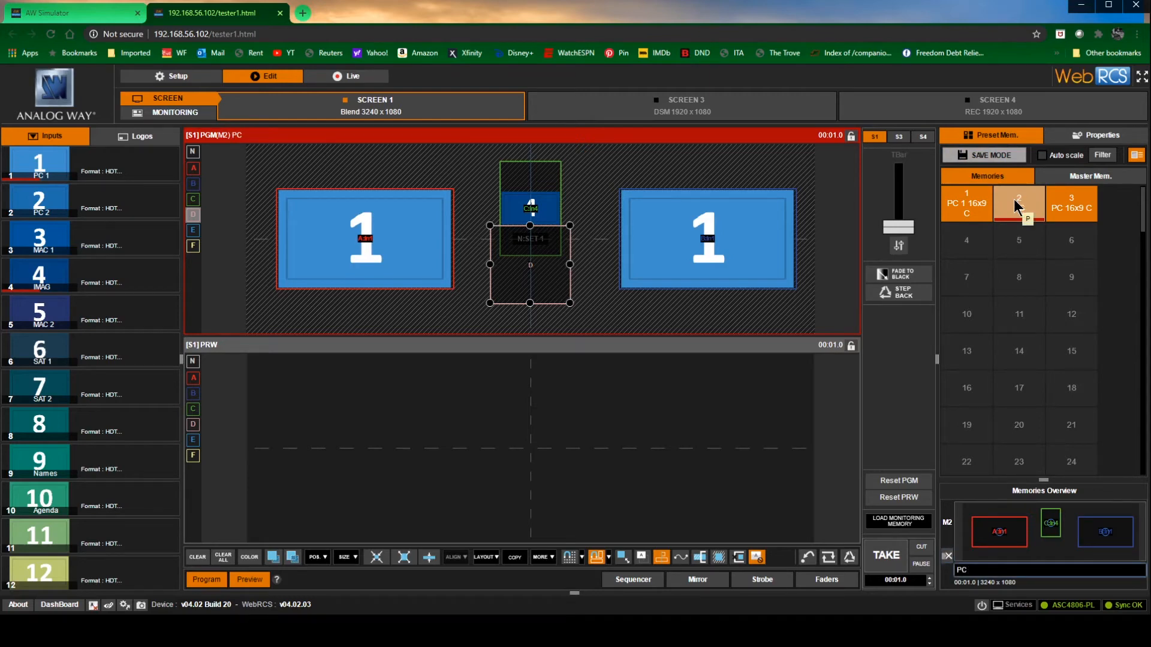
pyautogui.write(' 1 16x9 B')
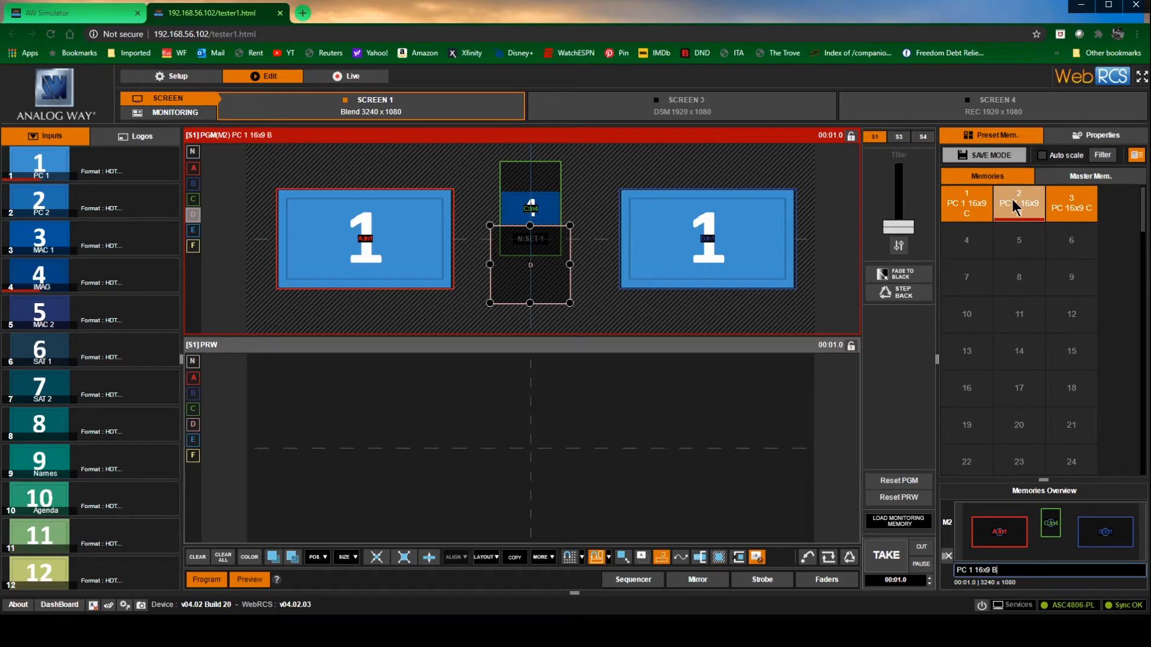
# Load preset memory 1 into the Screen 1 program and clear the sources from centre layers C and D
pyautogui.click(967, 203)
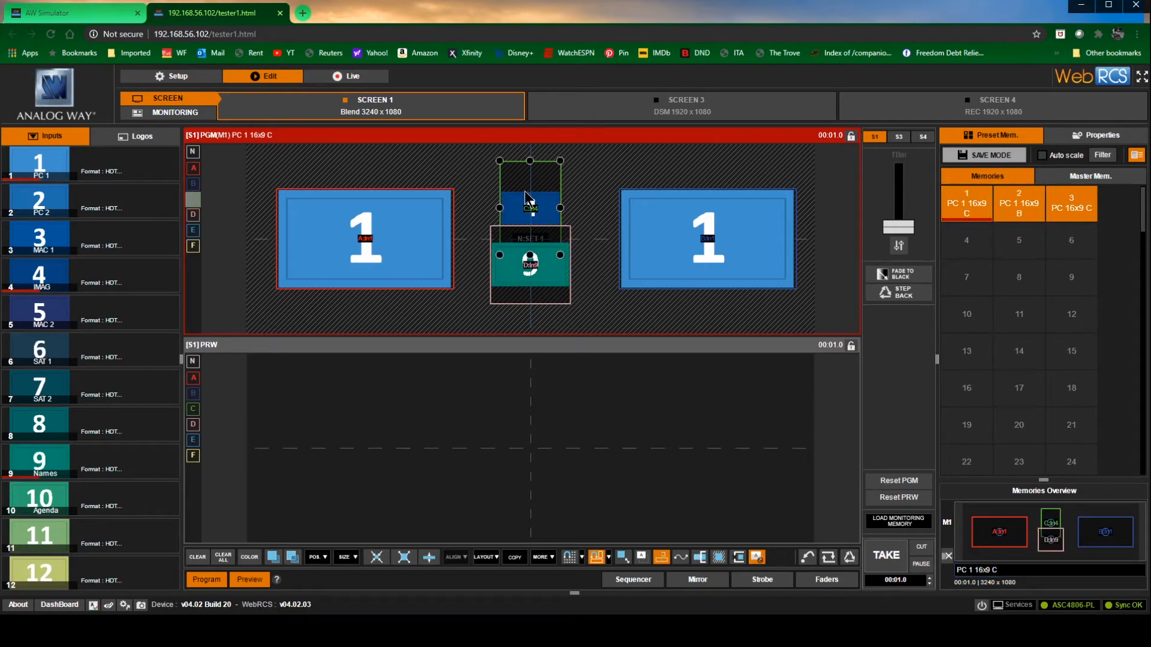
pyautogui.press('Delete')
pyautogui.click(555, 259)
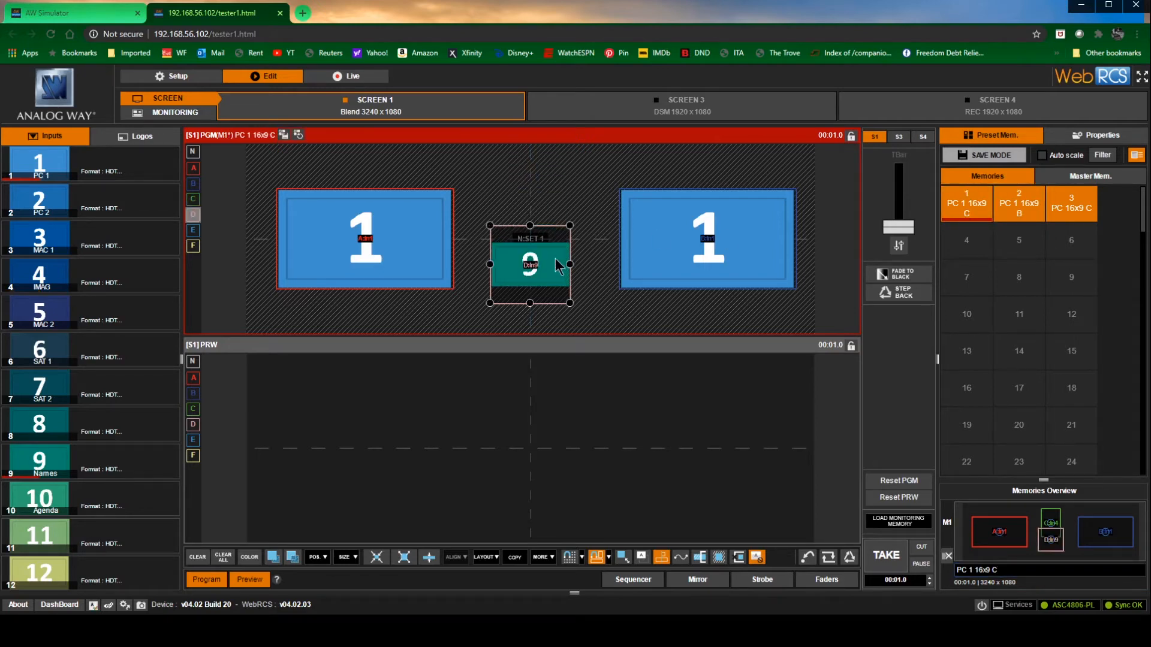
pyautogui.press('Delete')
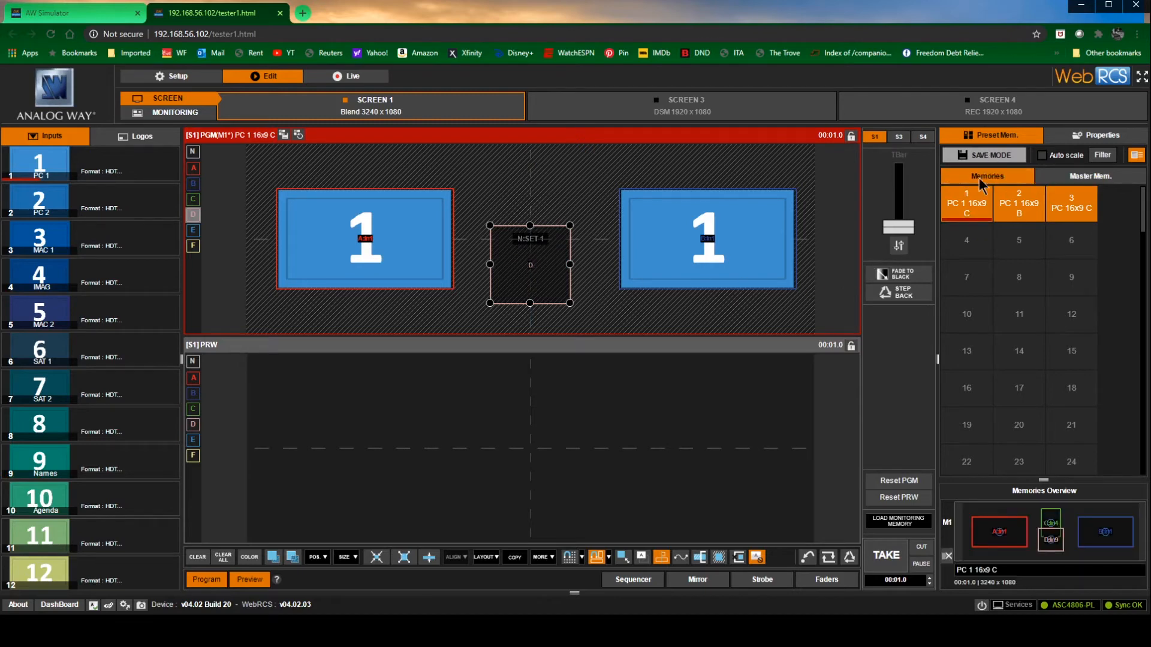
# Overwrite preset memory 1 with the current program layout and relabel it "PC 1 16x9 A"
pyautogui.click(972, 211)
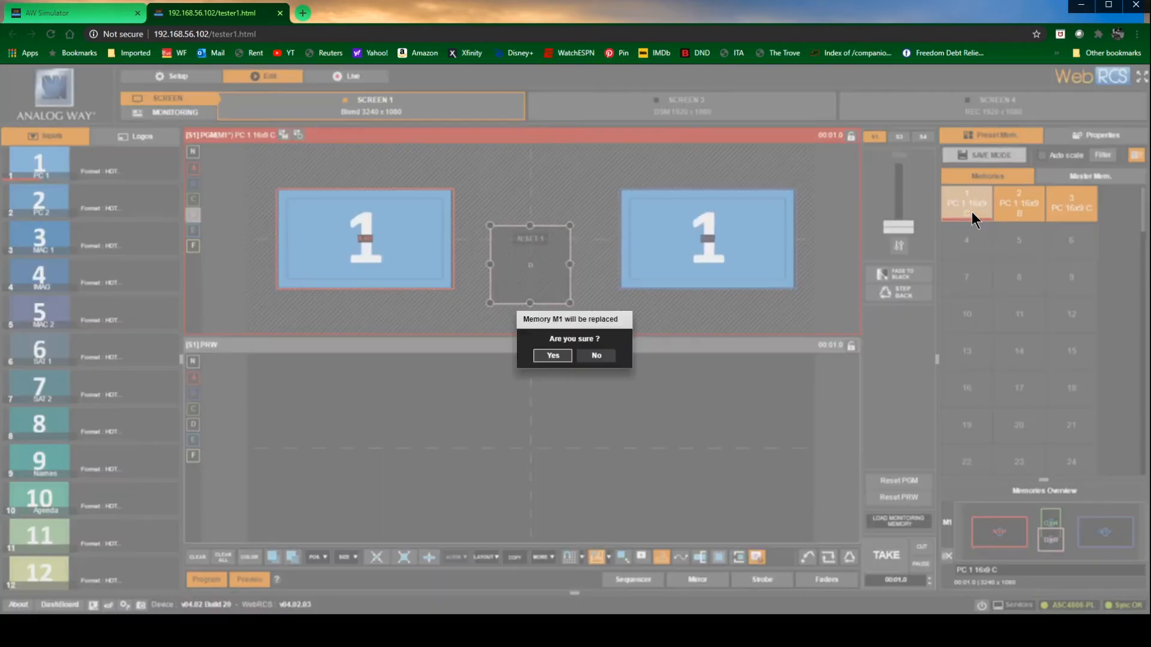
pyautogui.click(554, 357)
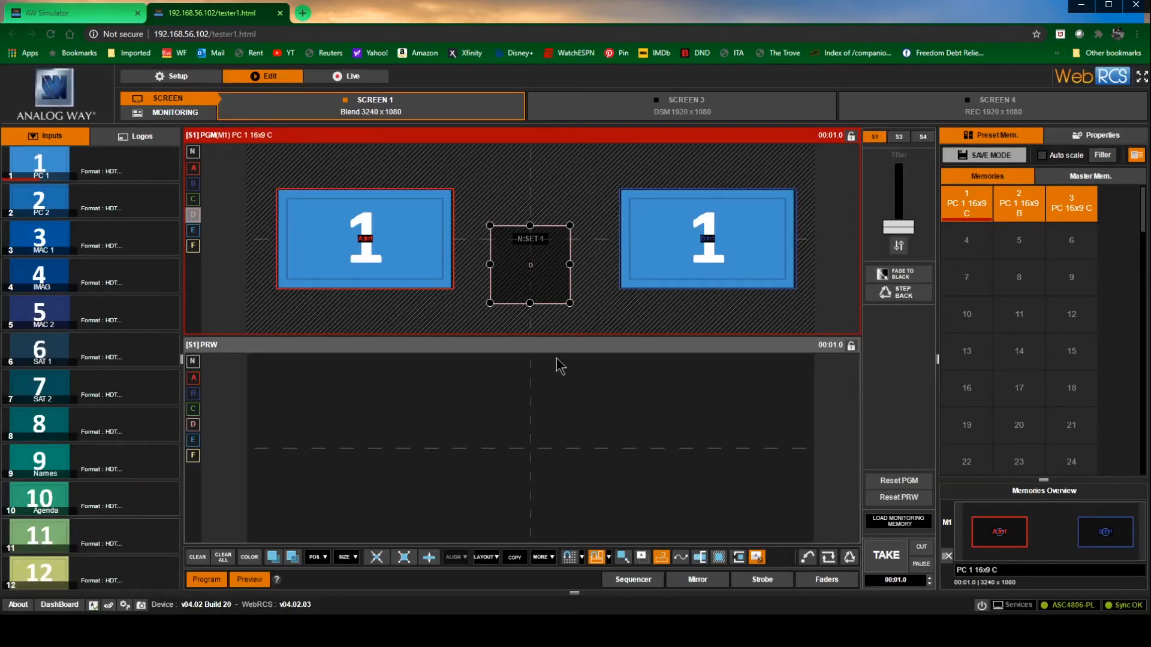
pyautogui.press('Right')
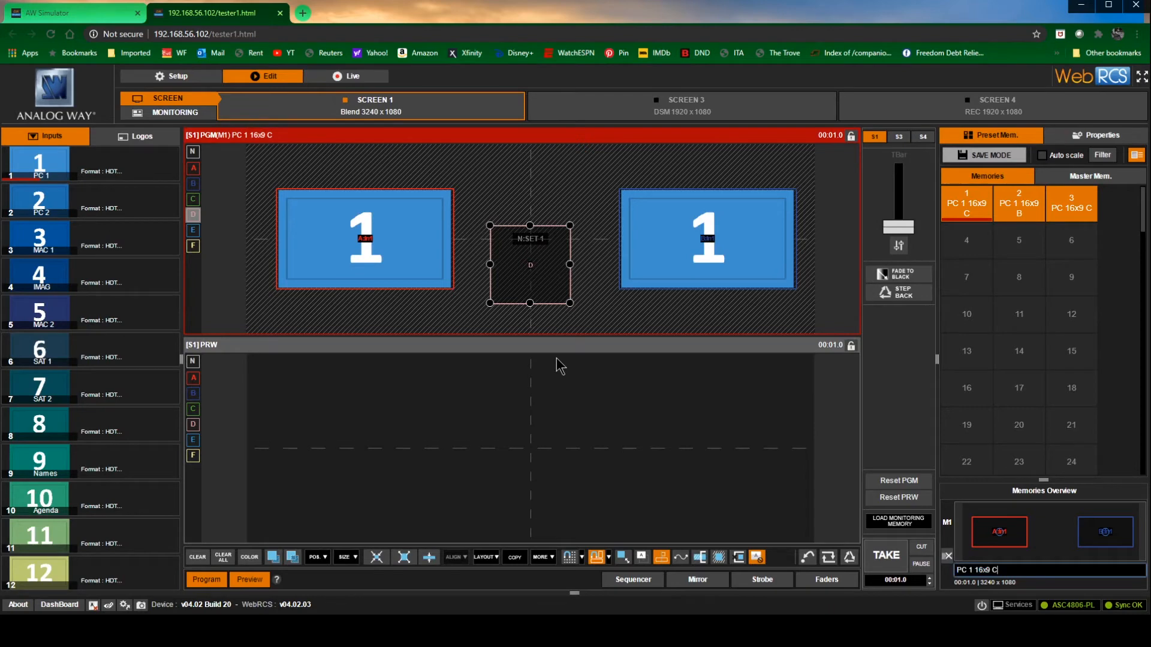
pyautogui.press('BackSpace')
pyautogui.press('BackSpace')
pyautogui.write('A')
# Recall saved Screen 1 layouts for review, with memory 3 in program and memory 48 "SAT 1 Imag" in preview
pyautogui.moveTo(1002, 216); pyautogui.dragTo(526, 277)
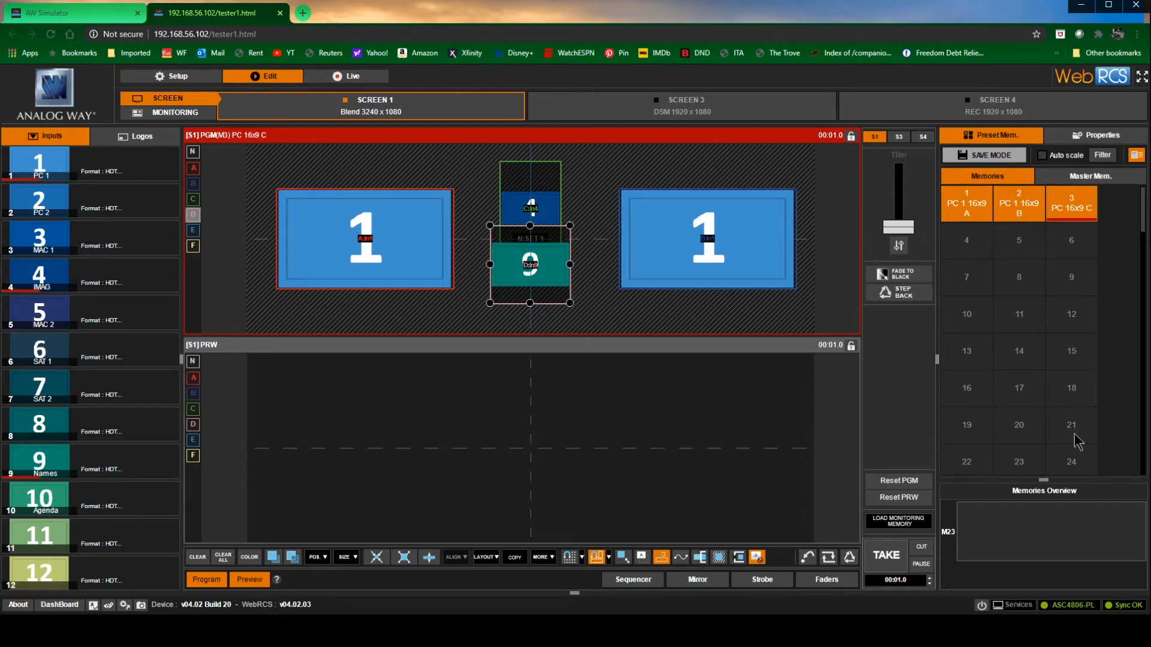
pyautogui.click(967, 207)
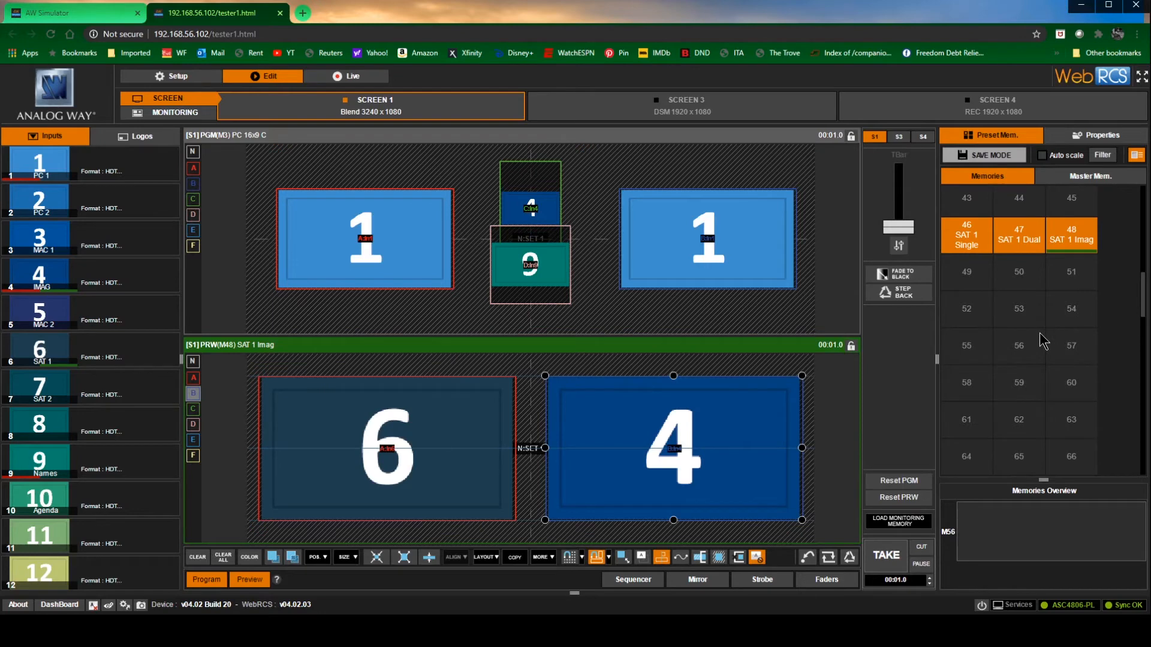
# On Screen 3, put input PC 1 in program layer A and save it to memory 55 as "PC 1 DSM"
pyautogui.click(677, 109)
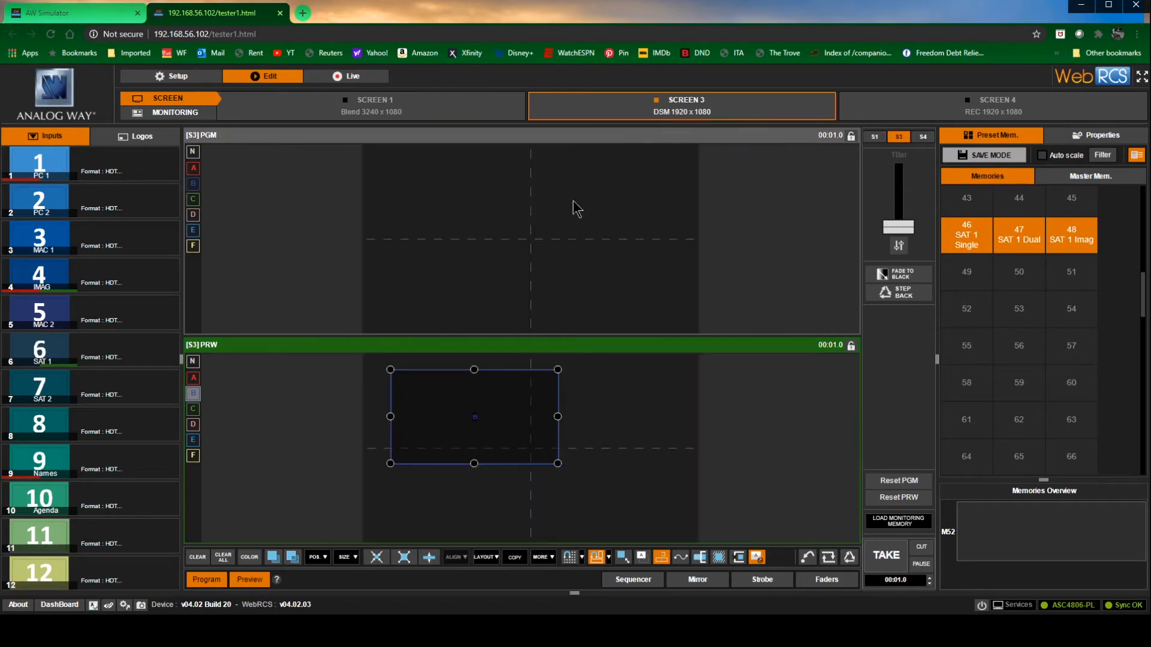
pyautogui.click(193, 168)
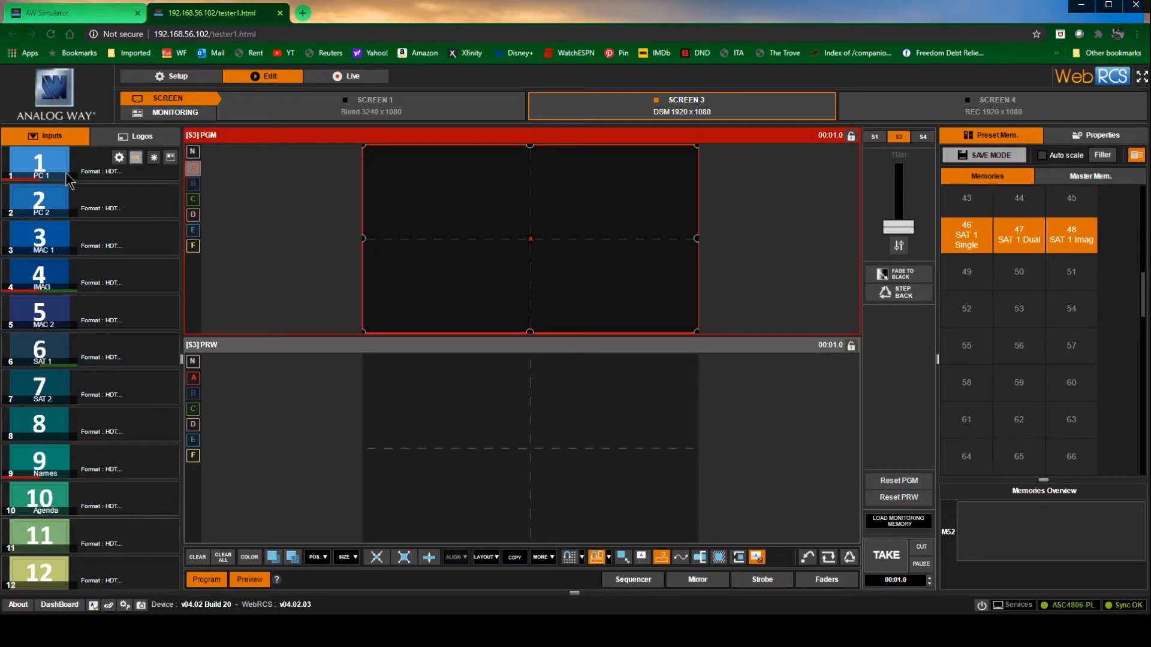
pyautogui.moveTo(42, 163); pyautogui.dragTo(443, 239)
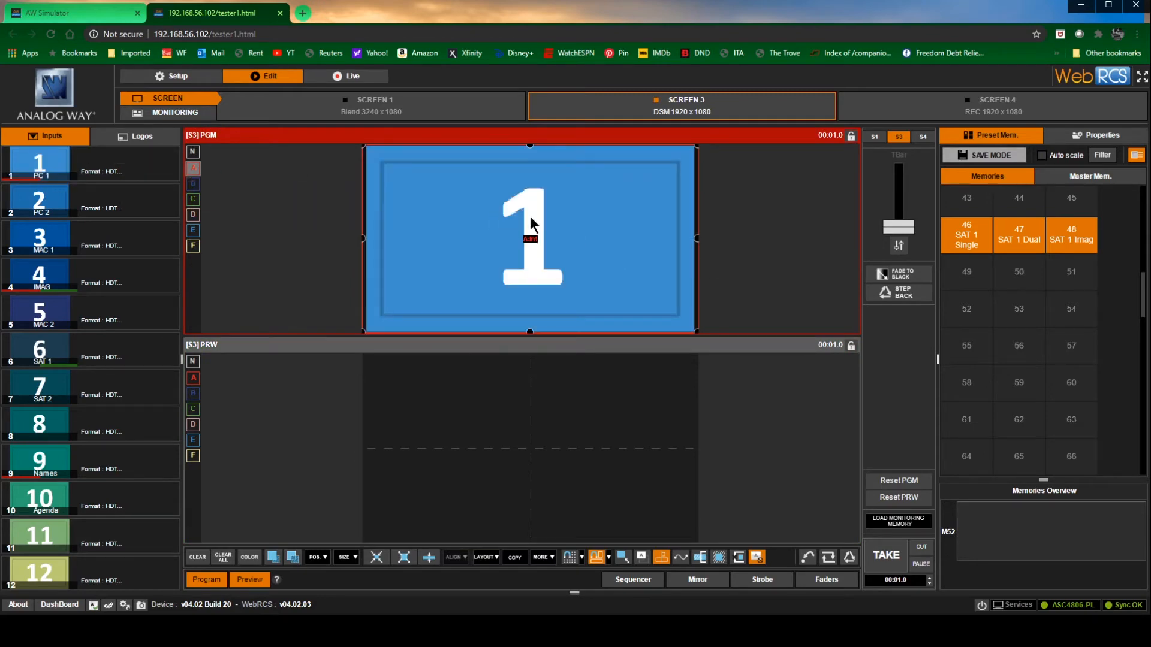
pyautogui.click(996, 157)
pyautogui.click(966, 346)
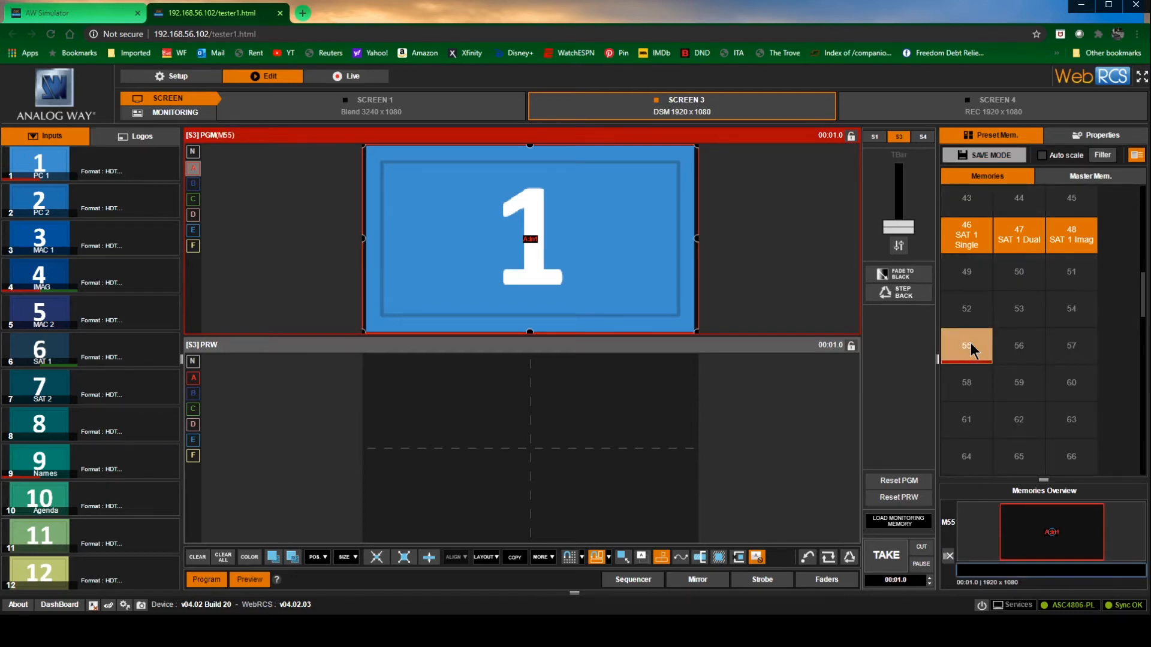
pyautogui.write('PC 1 DSM')
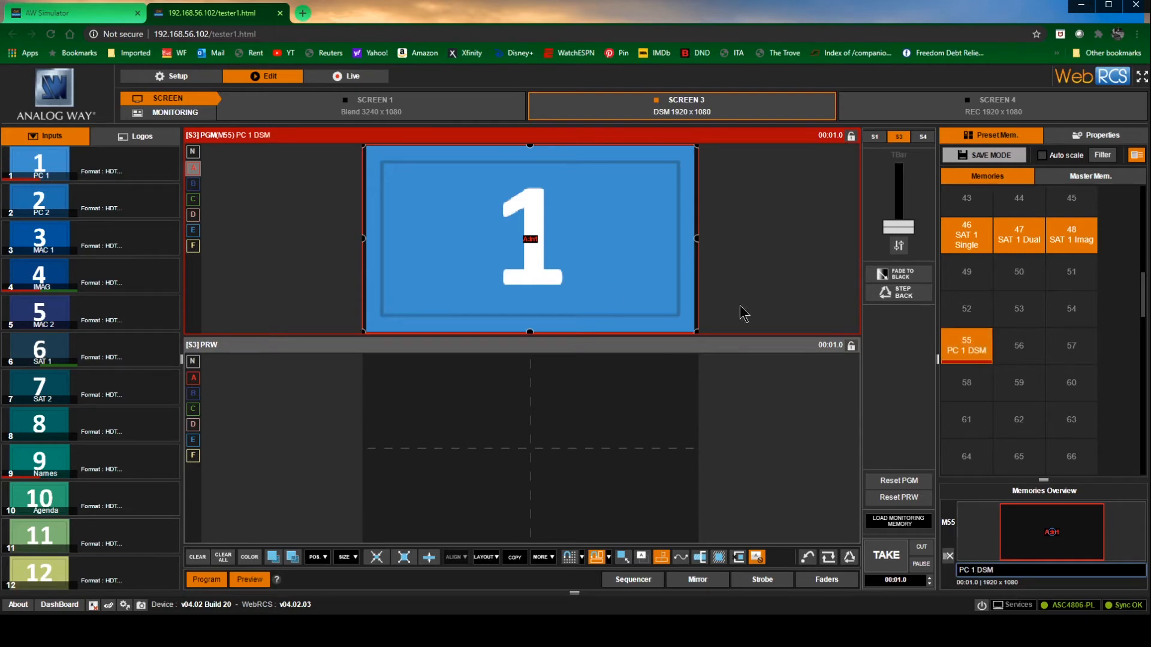
# Replace the Screen 3 program source with PC 2 and save it to memory 56 as "PC 2 DSM"
pyautogui.moveTo(84, 204); pyautogui.dragTo(530, 258)
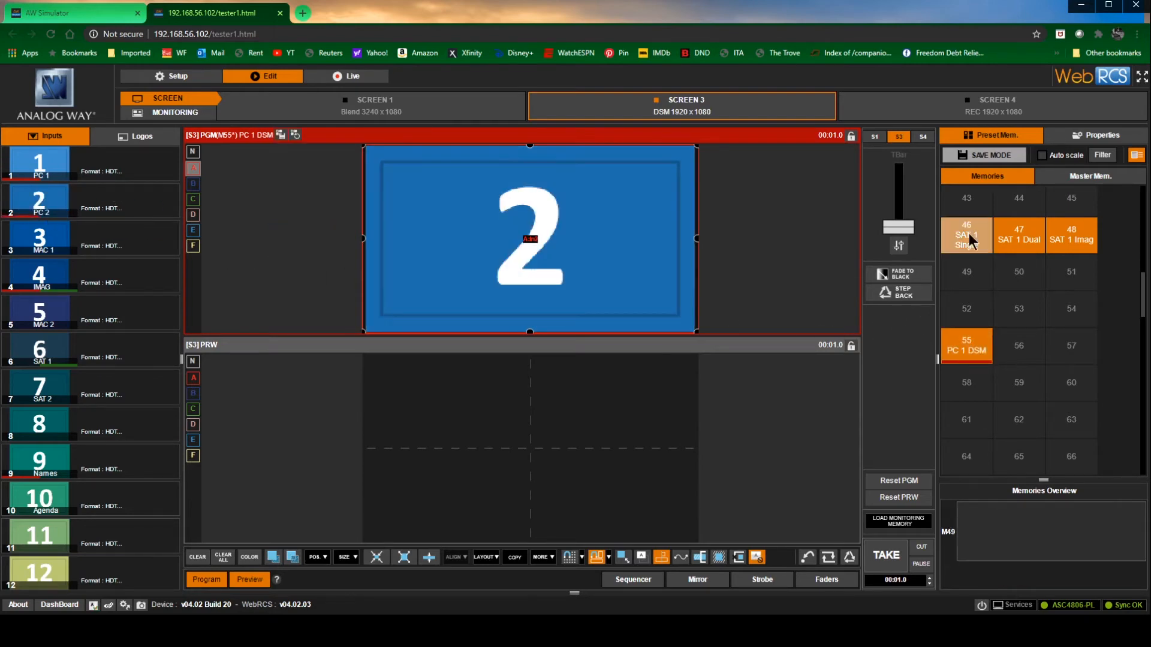
pyautogui.click(985, 154)
pyautogui.click(1013, 346)
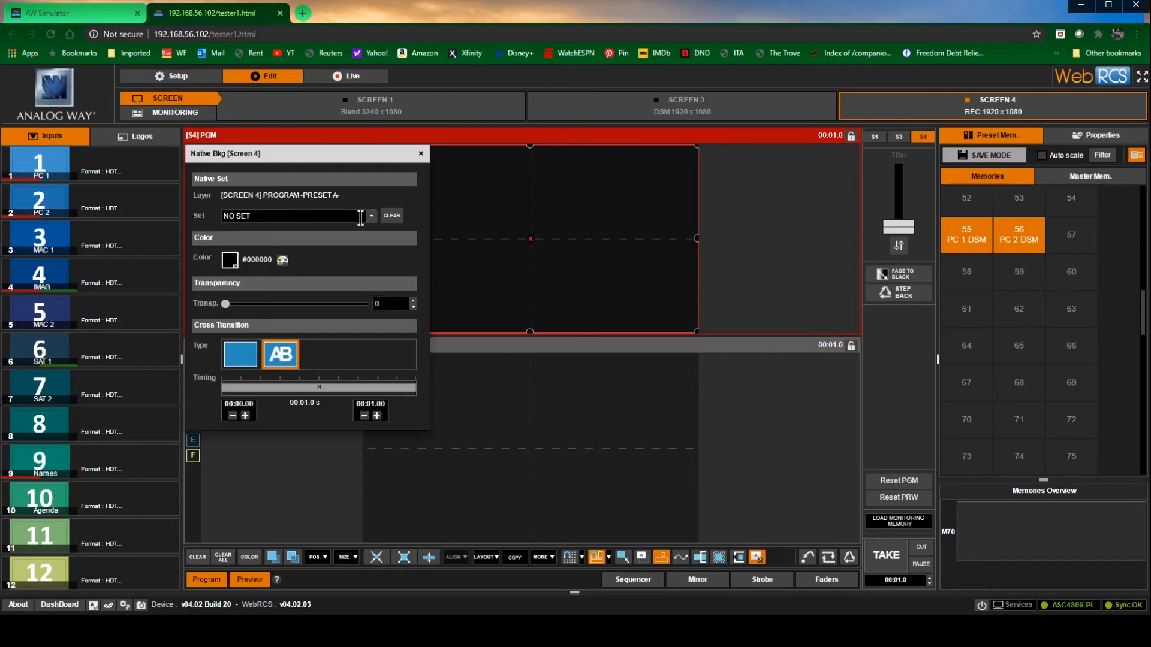
# Set the native background of the Screen 4 program to SET 1
pyautogui.click(370, 215)
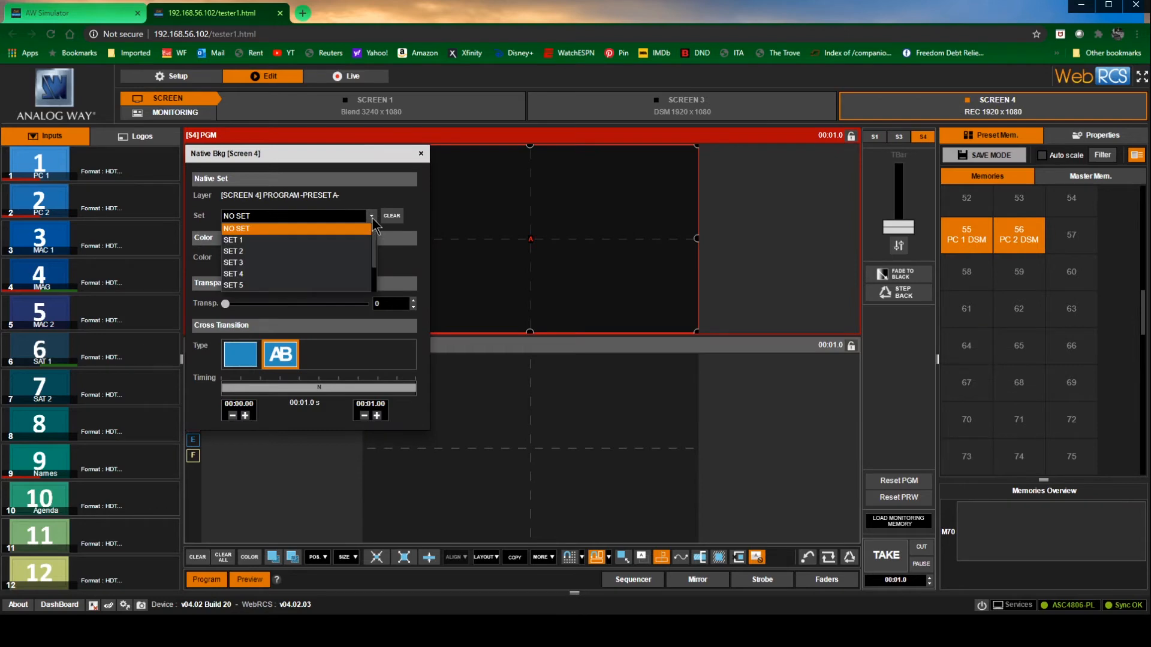
pyautogui.click(341, 246)
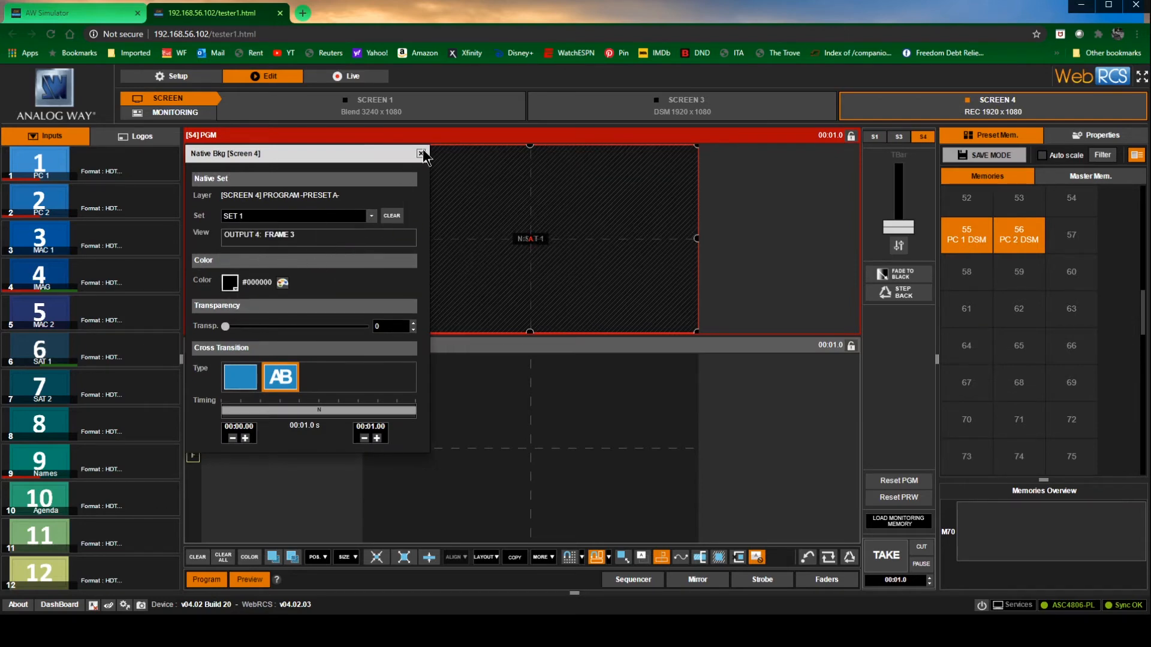
pyautogui.click(421, 153)
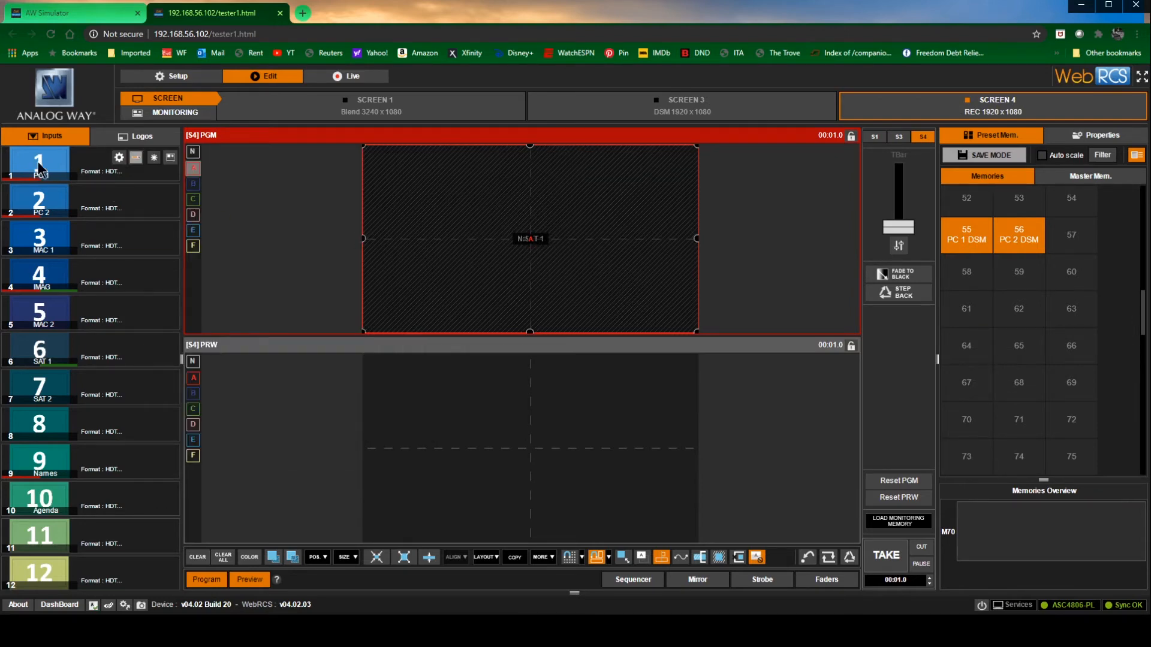
# Put PC 1 in Screen 4's program layer A, shrink it into the canvas's upper-right area and set a 16:9 aspect ratio
pyautogui.moveTo(40, 170); pyautogui.dragTo(194, 173)
pyautogui.moveTo(363, 332); pyautogui.dragTo(536, 264)
pyautogui.moveTo(628, 205); pyautogui.dragTo(577, 244)
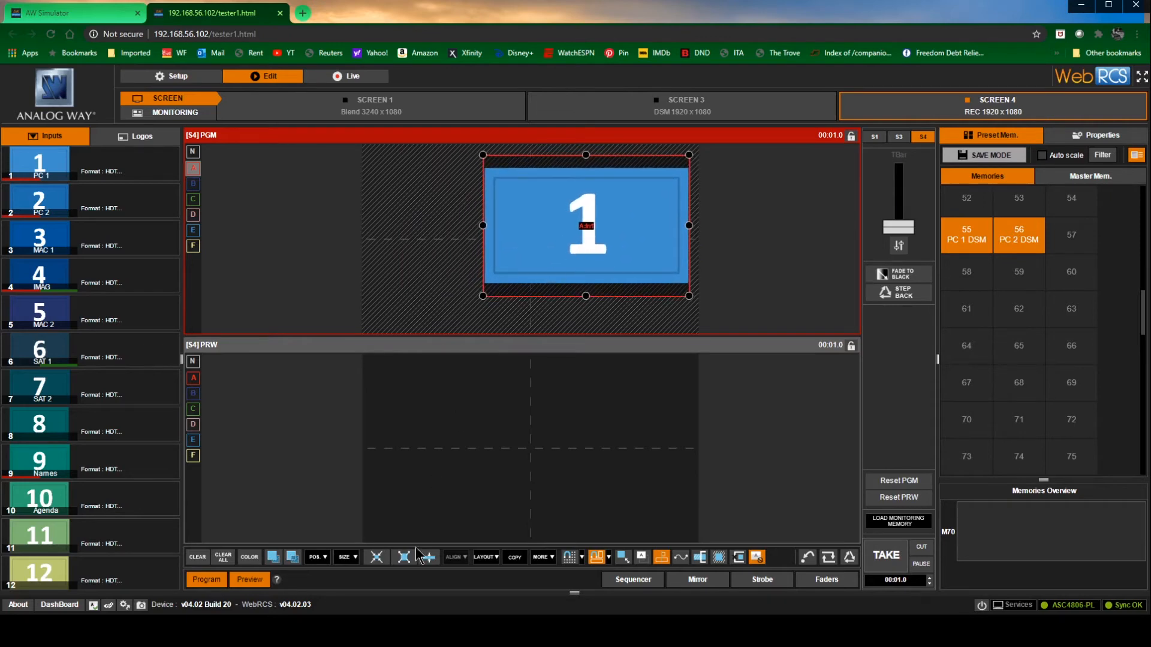
pyautogui.click(347, 557)
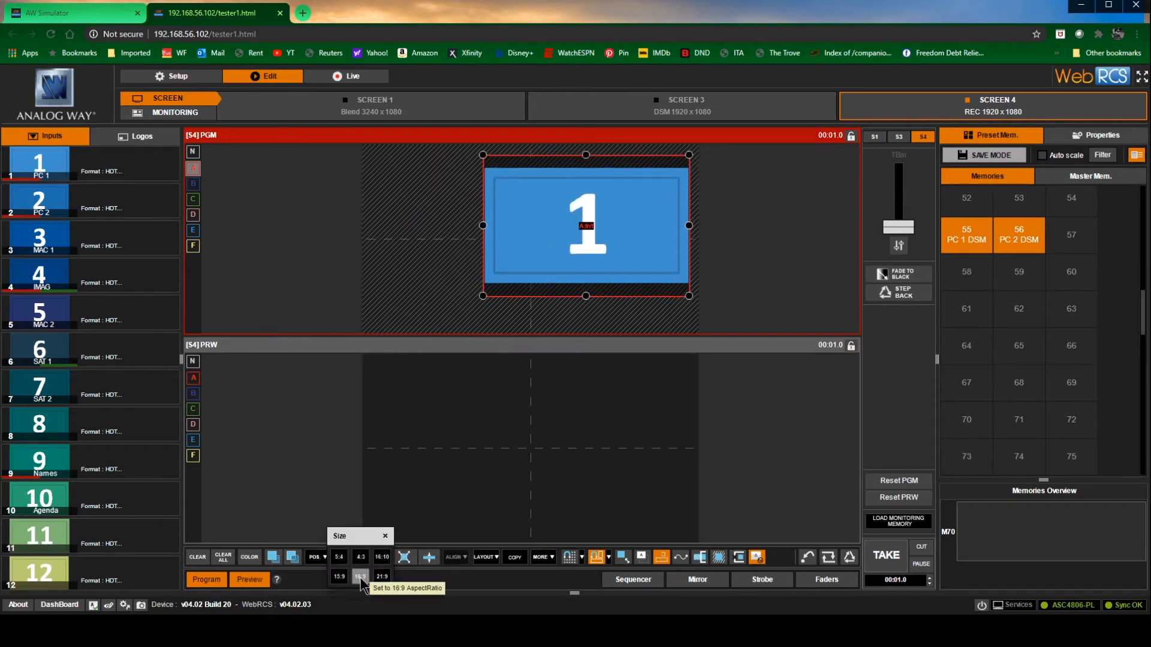
pyautogui.click(361, 577)
pyautogui.click(610, 238)
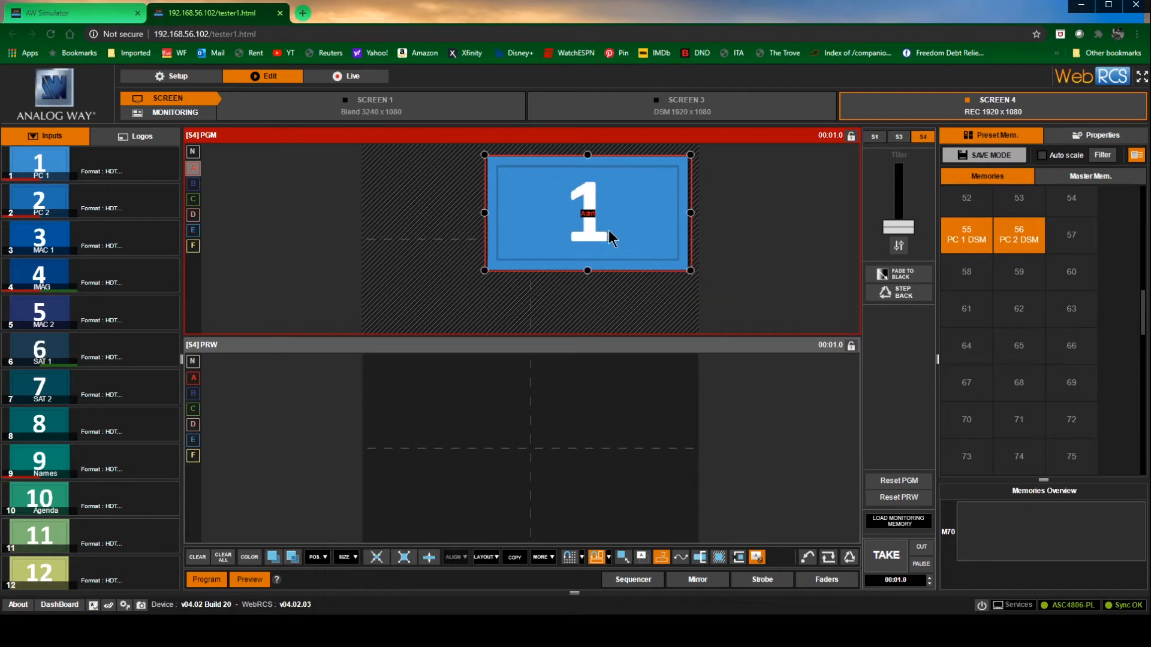
# Add IMAG on layer B as a narrow upright window in the canvas's upper-left area and slightly enlarge the PC 1 window
pyautogui.click(194, 185)
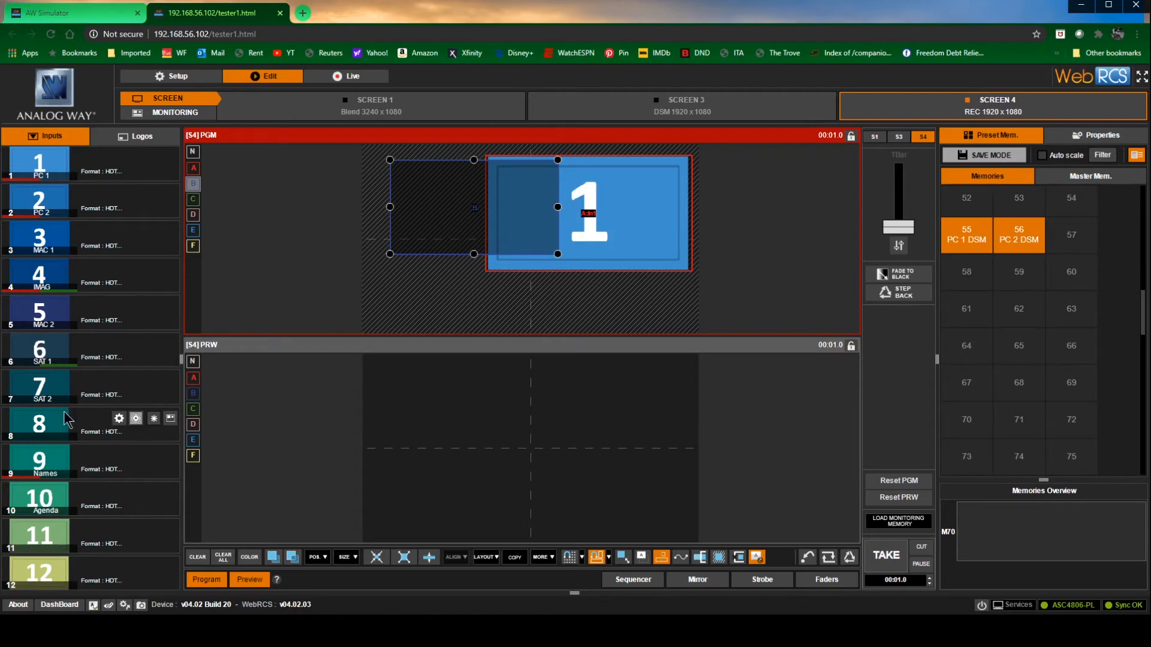
pyautogui.moveTo(45, 273); pyautogui.dragTo(555, 223)
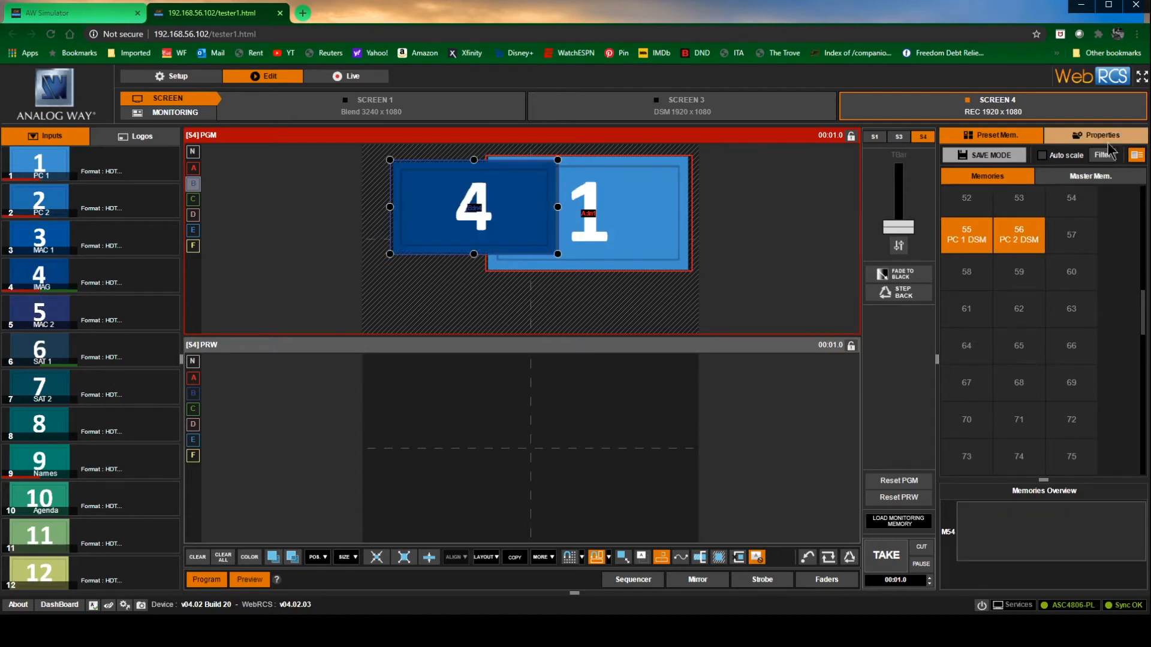
pyautogui.click(1106, 138)
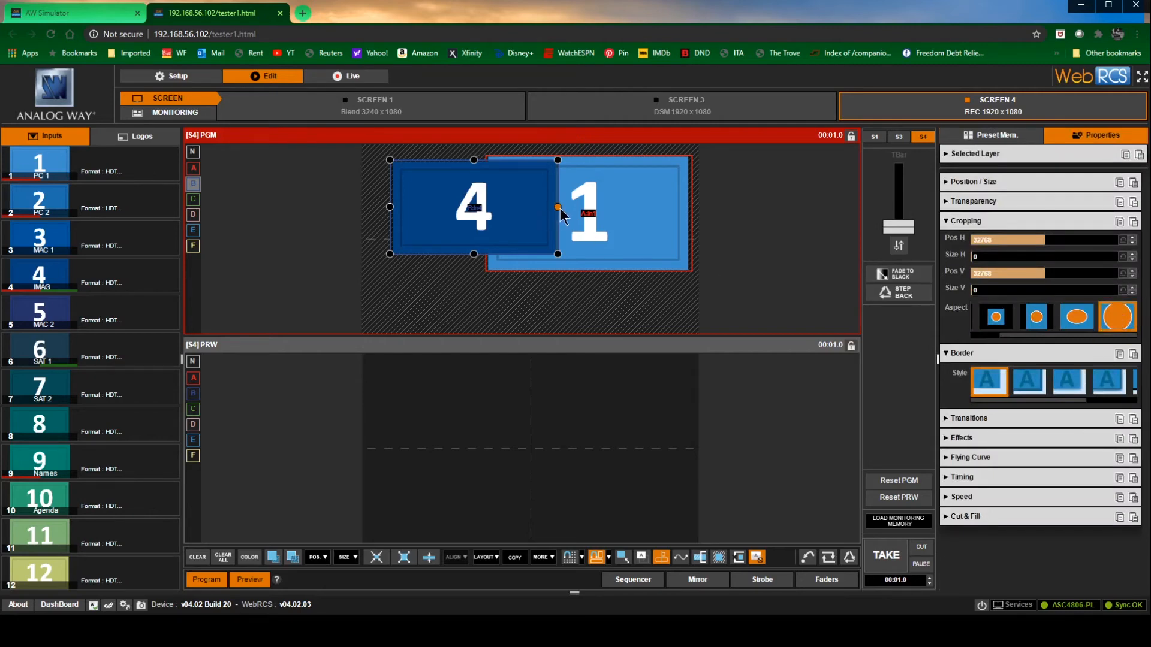
pyautogui.moveTo(560, 211); pyautogui.dragTo(438, 210)
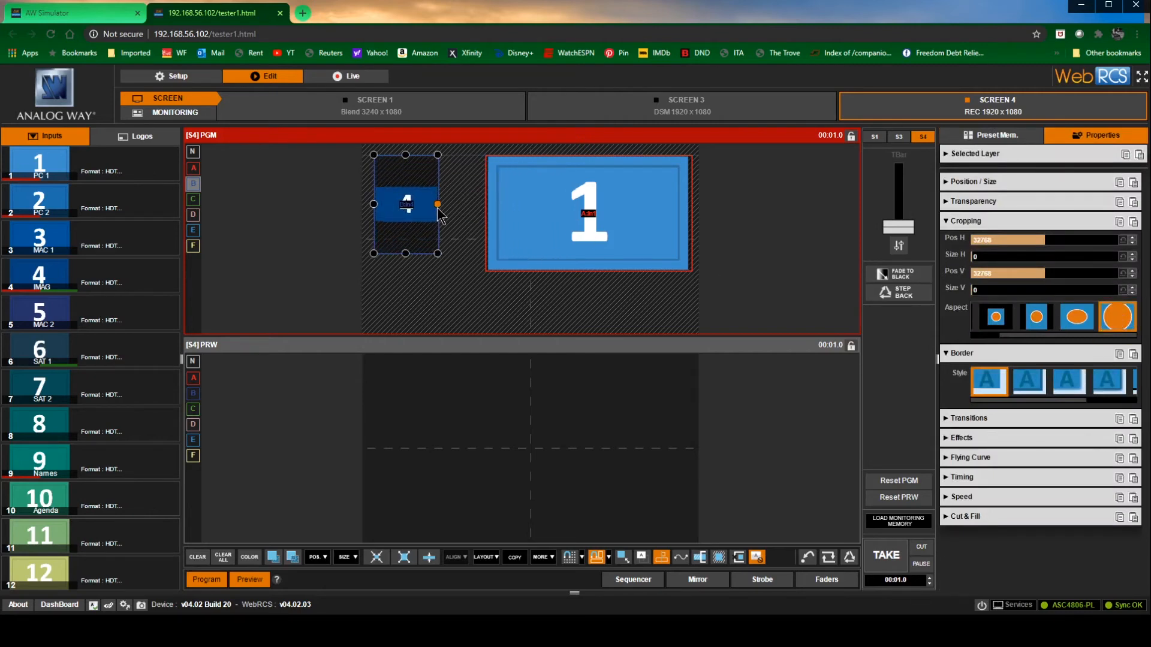
pyautogui.moveTo(486, 271); pyautogui.dragTo(464, 289)
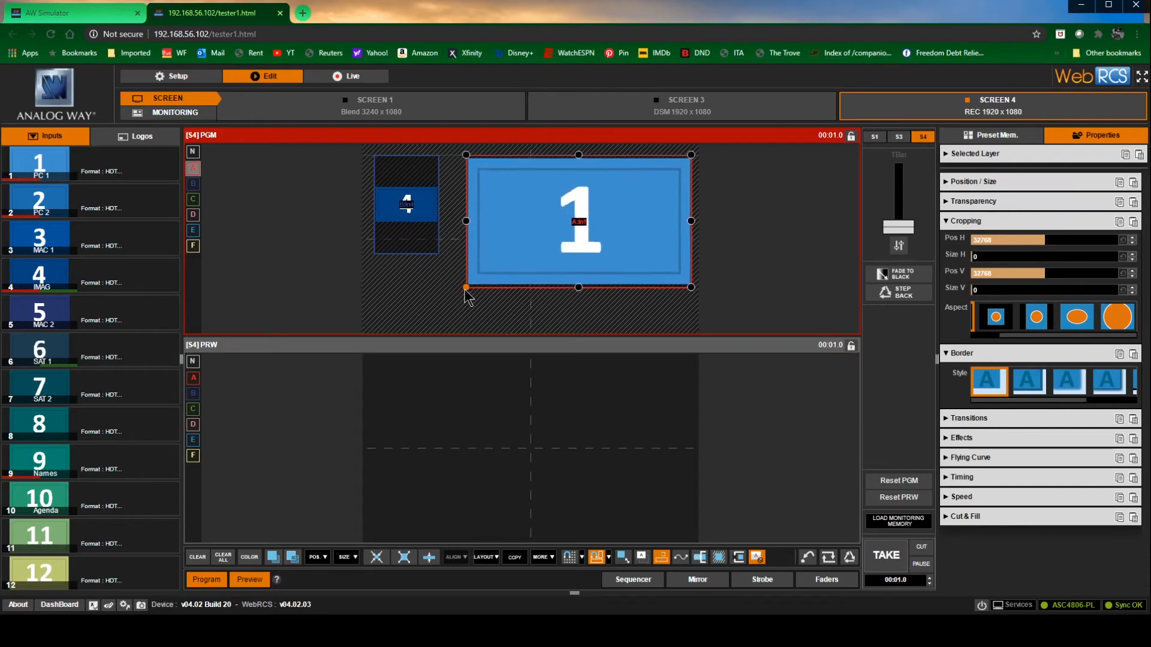
# Place the RedBeard logo on layer C and shrink it into a small window below the IMAG window
pyautogui.click(192, 199)
pyautogui.moveTo(135, 159)
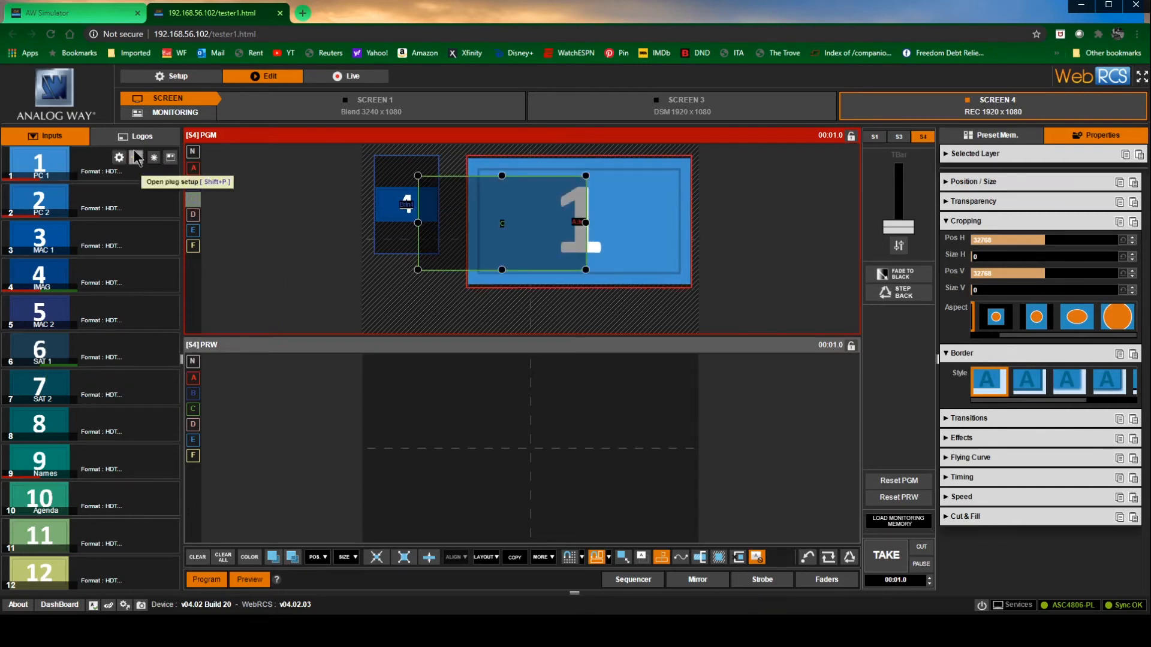
pyautogui.click(135, 137)
pyautogui.moveTo(40, 396); pyautogui.dragTo(512, 221)
pyautogui.moveTo(586, 174); pyautogui.dragTo(430, 271)
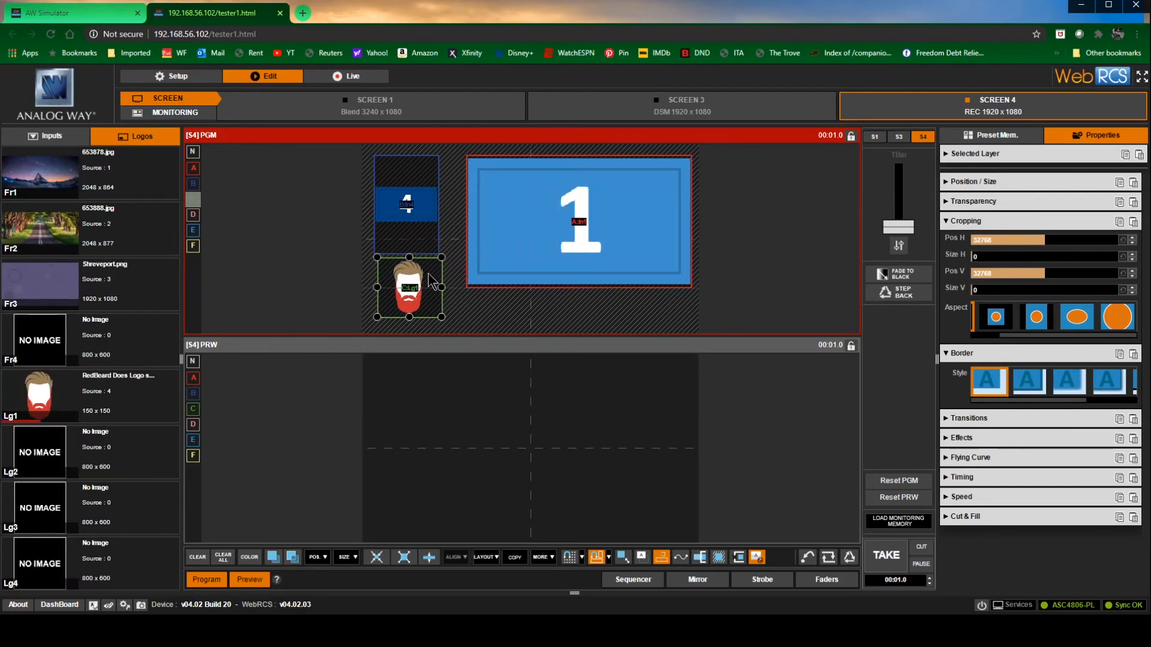
# Replace the layer C logo with the Names input, set the frame-filling cropping aspect, and make it a wide, short window just below IMAG
pyautogui.click(52, 136)
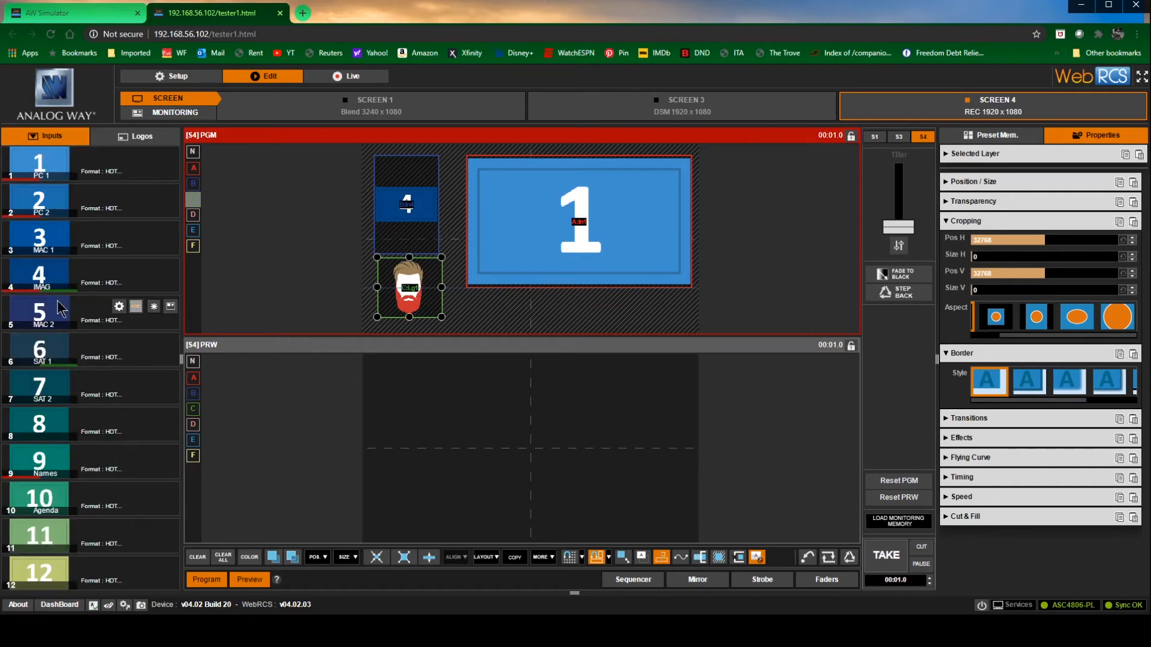
pyautogui.moveTo(47, 460); pyautogui.dragTo(450, 286)
pyautogui.moveTo(373, 287); pyautogui.dragTo(368, 287)
pyautogui.moveTo(454, 289); pyautogui.dragTo(449, 289)
pyautogui.click(1118, 315)
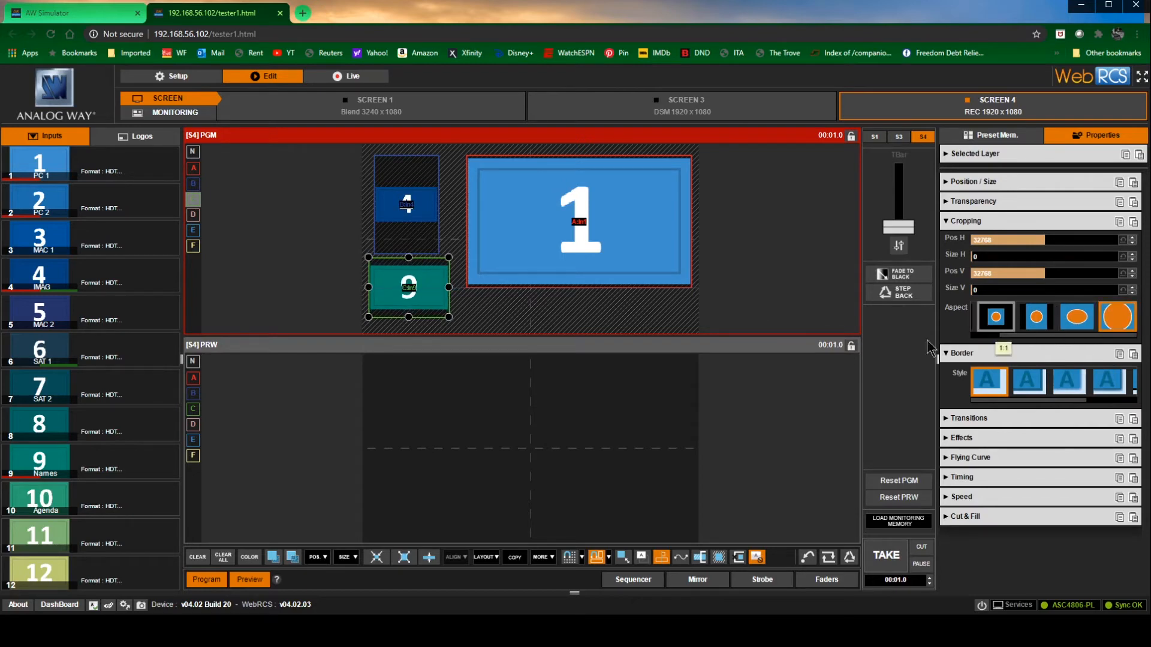
pyautogui.moveTo(409, 317); pyautogui.dragTo(405, 295)
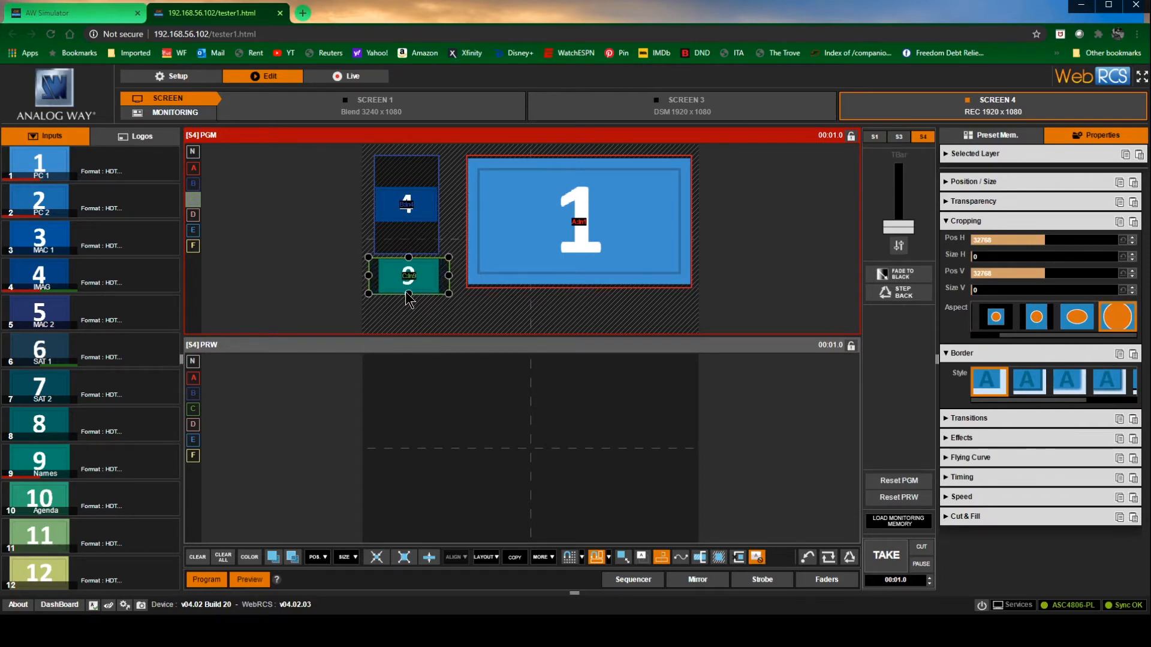
pyautogui.moveTo(425, 271); pyautogui.dragTo(425, 276)
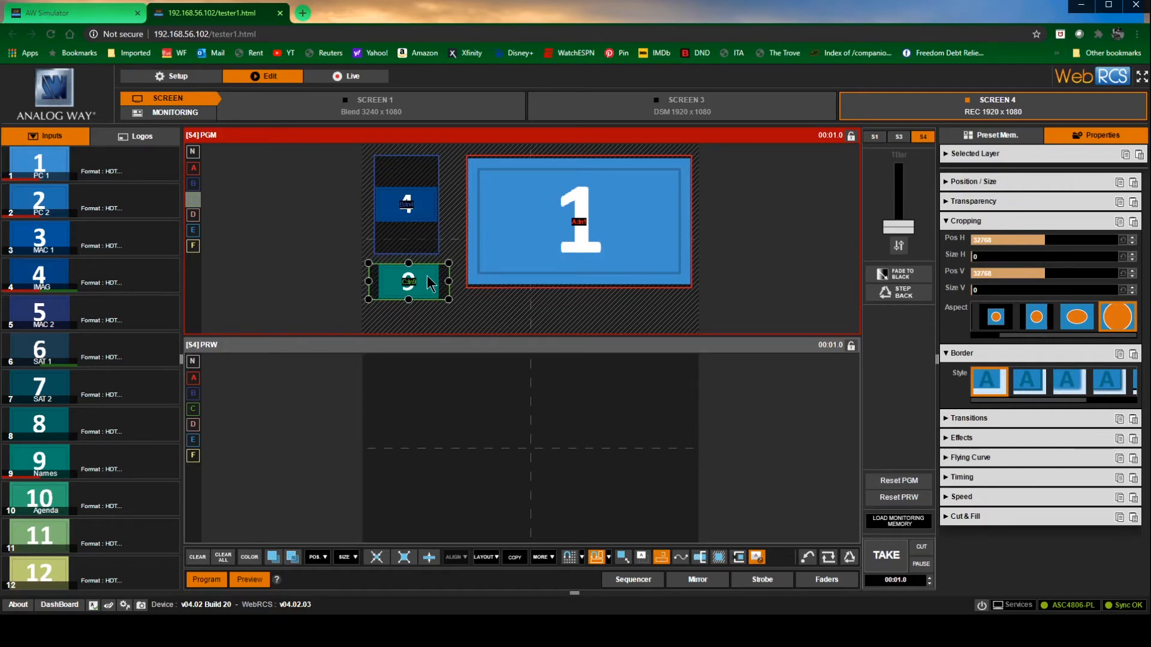
pyautogui.moveTo(424, 276); pyautogui.dragTo(422, 271)
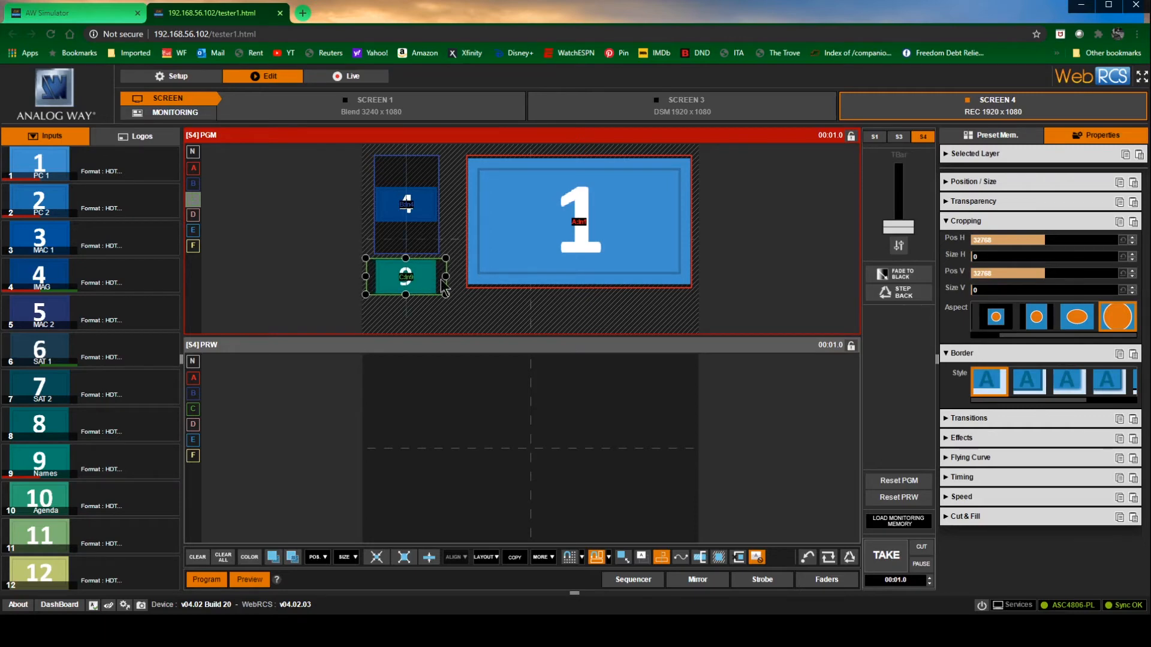
# Save the Screen 4 program layout to preset memory 64 with the label "PC 1"
pyautogui.click(1000, 134)
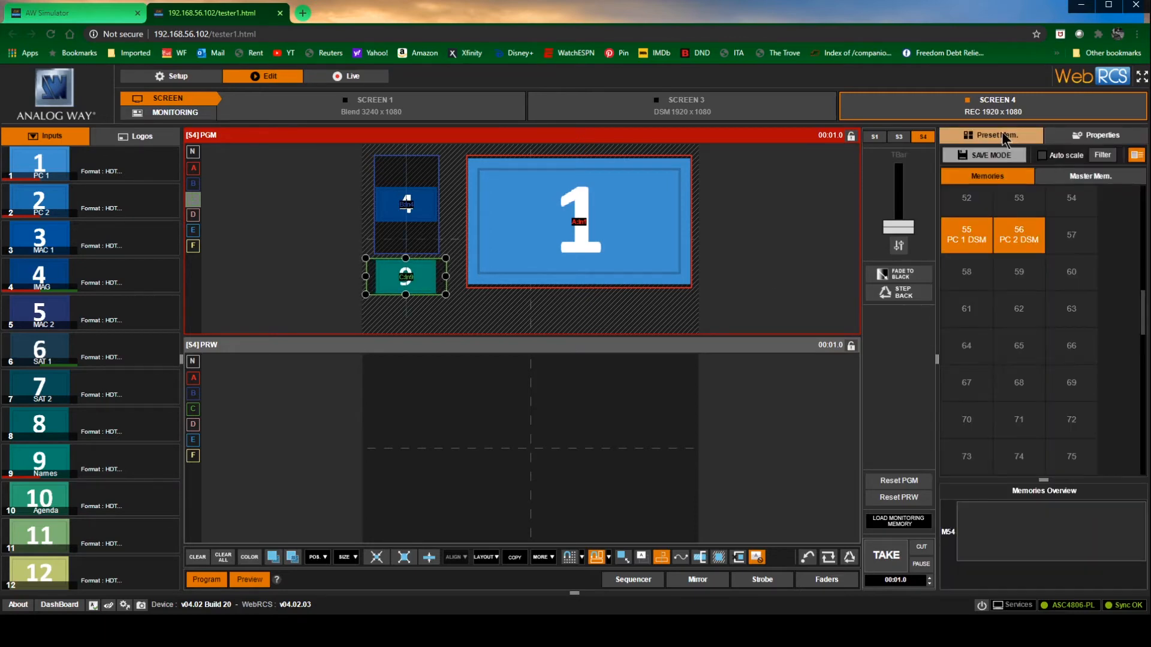
pyautogui.click(969, 347)
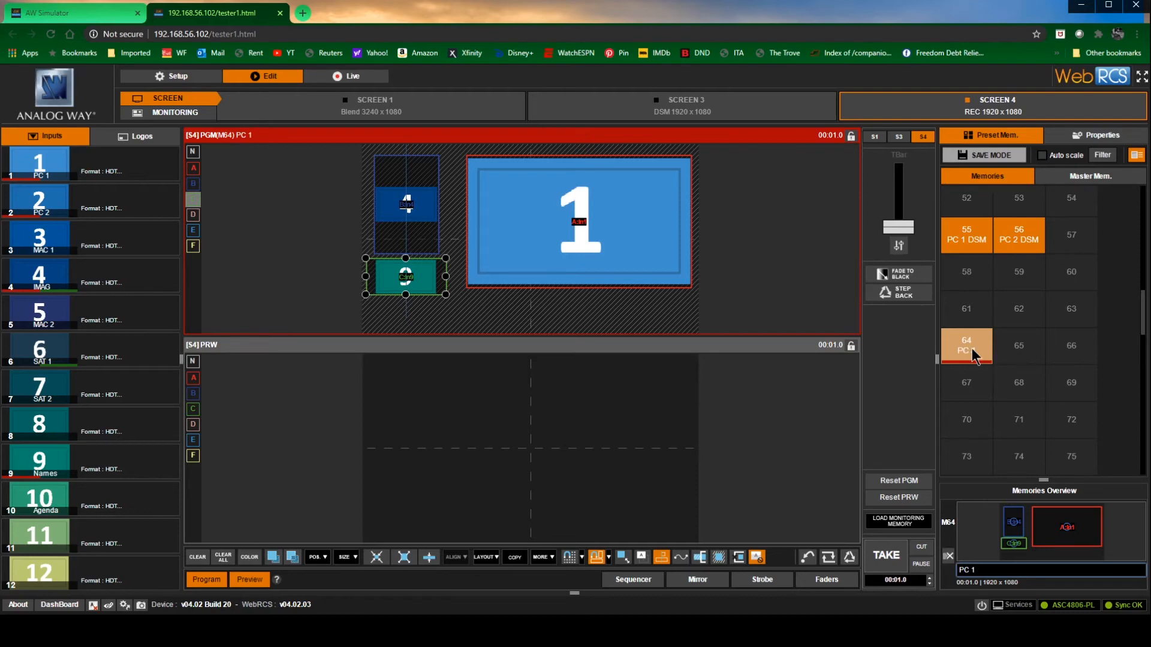
# Save the Screen 4 layouts to preset memories 64, 65 and 66, labelled "PC 1 16x9 A REC", "PC 1 16x9 B REC" and "PC 1 16x9 C REC"
pyautogui.write('REC')
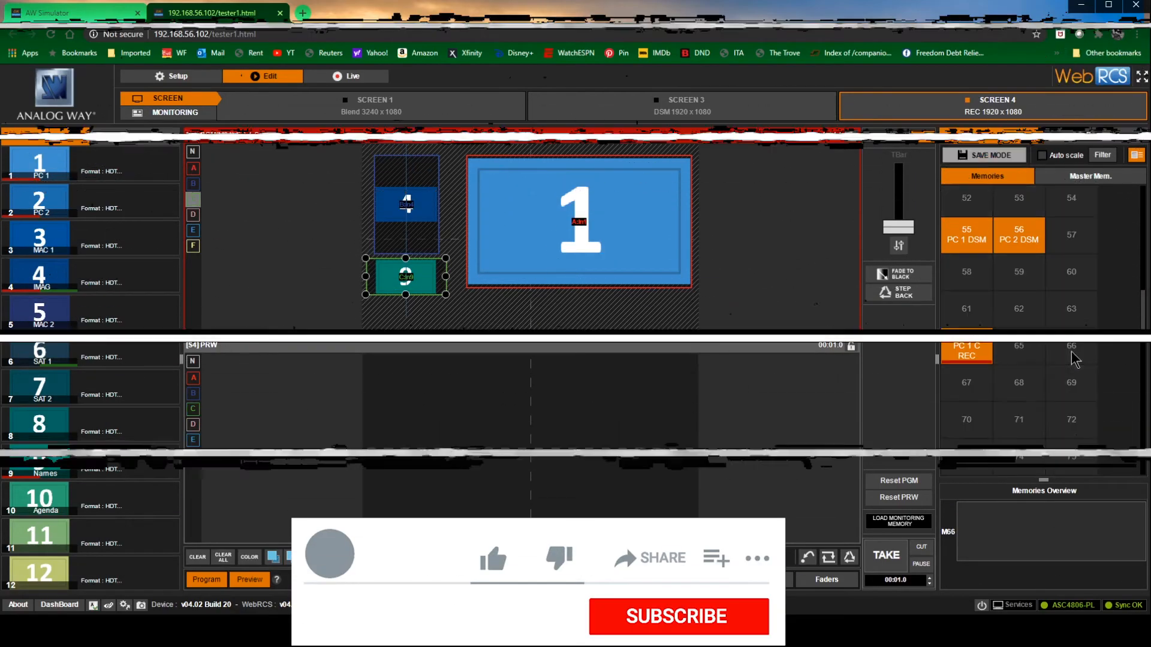
pyautogui.click(1070, 346)
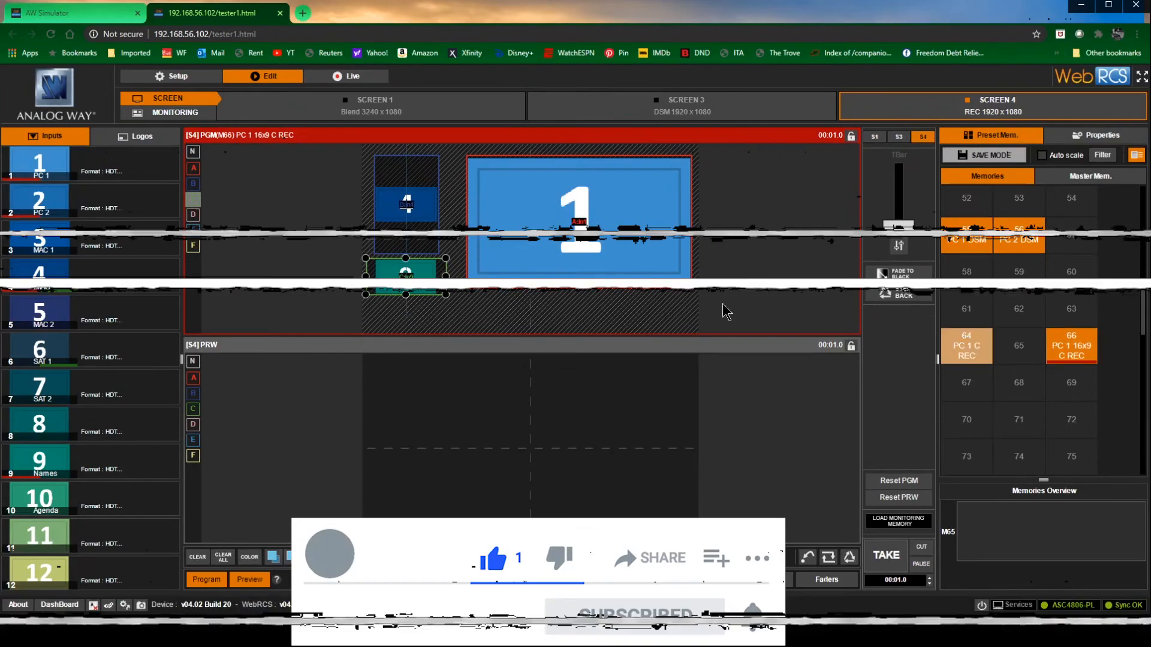
pyautogui.click(1015, 340)
pyautogui.write('PC 1 16x9 B')
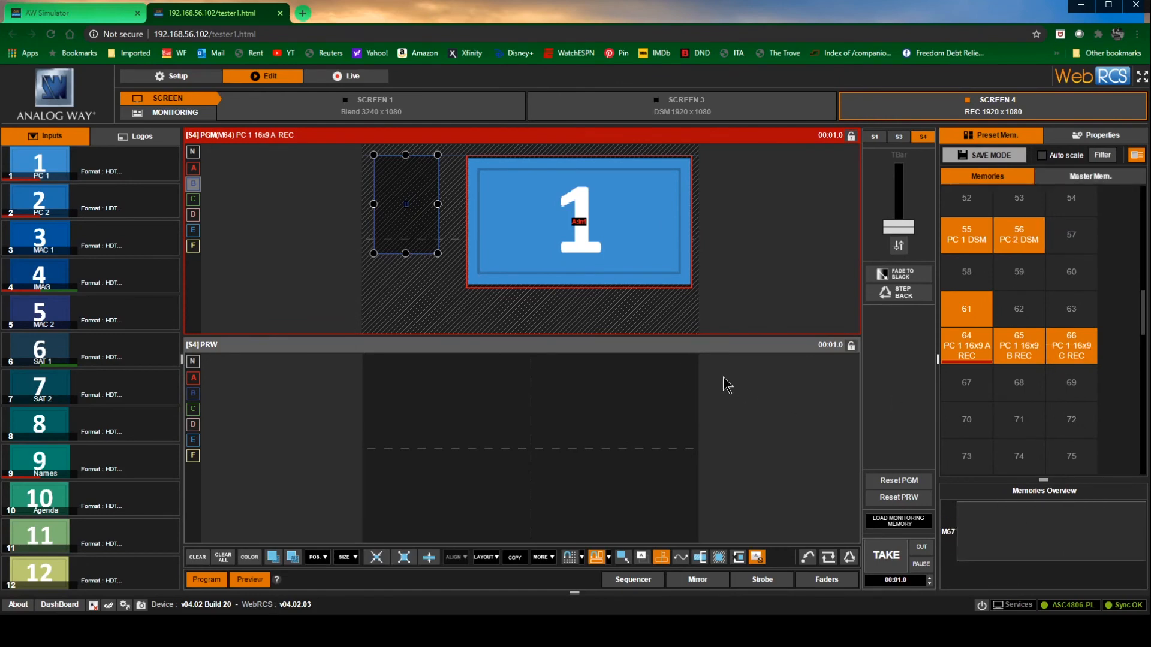
# Start saving master memory 1 from the saved preset memories and label it "PC 1 16x9 A"
pyautogui.click(1091, 175)
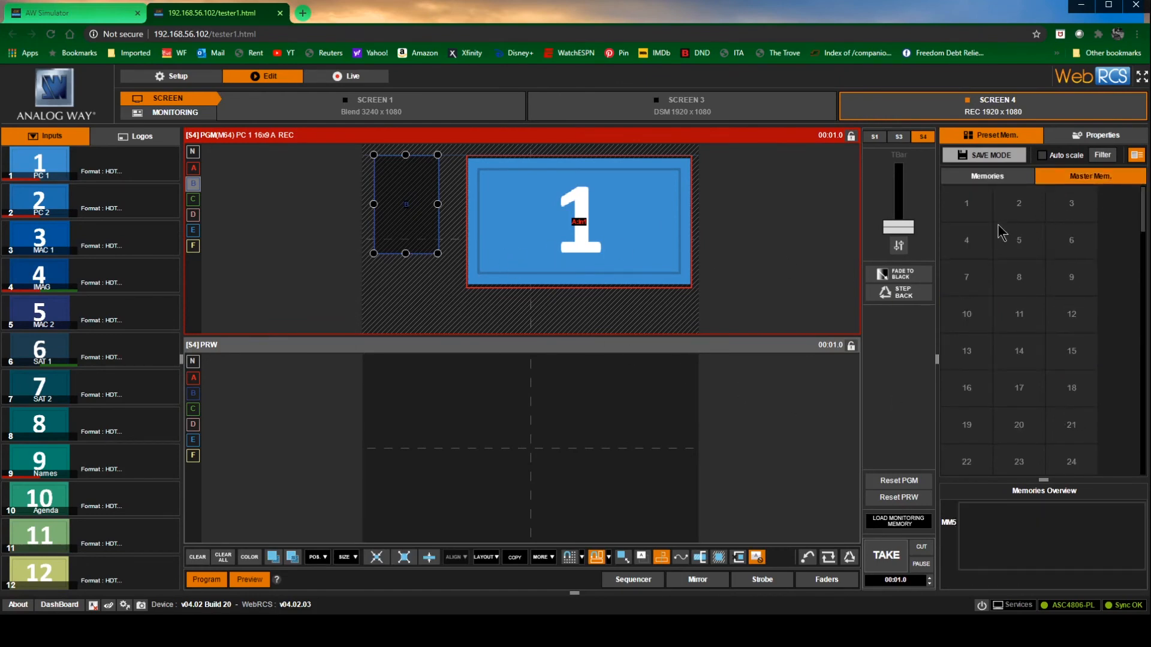
pyautogui.click(985, 178)
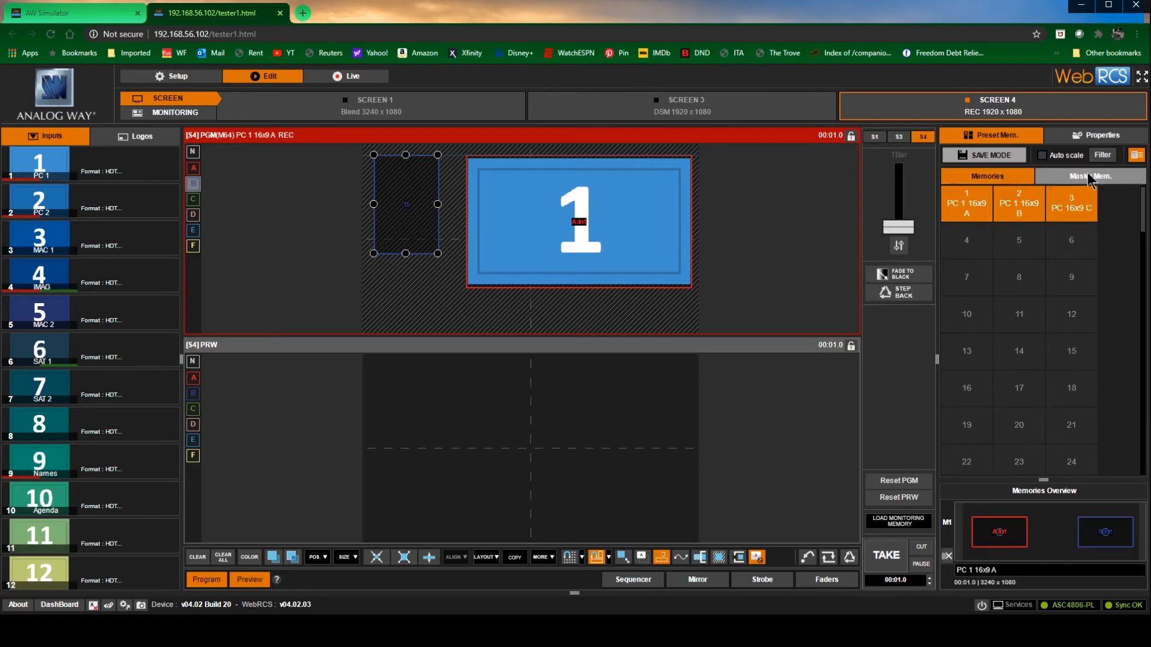
pyautogui.click(1088, 176)
pyautogui.click(992, 155)
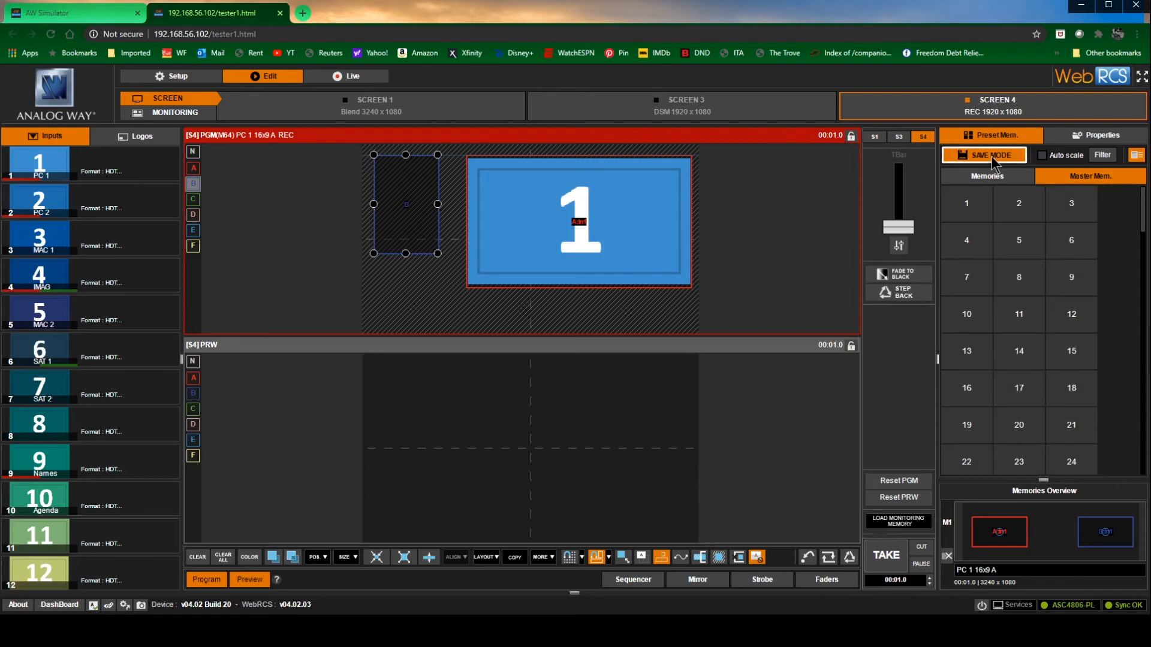
pyautogui.click(976, 199)
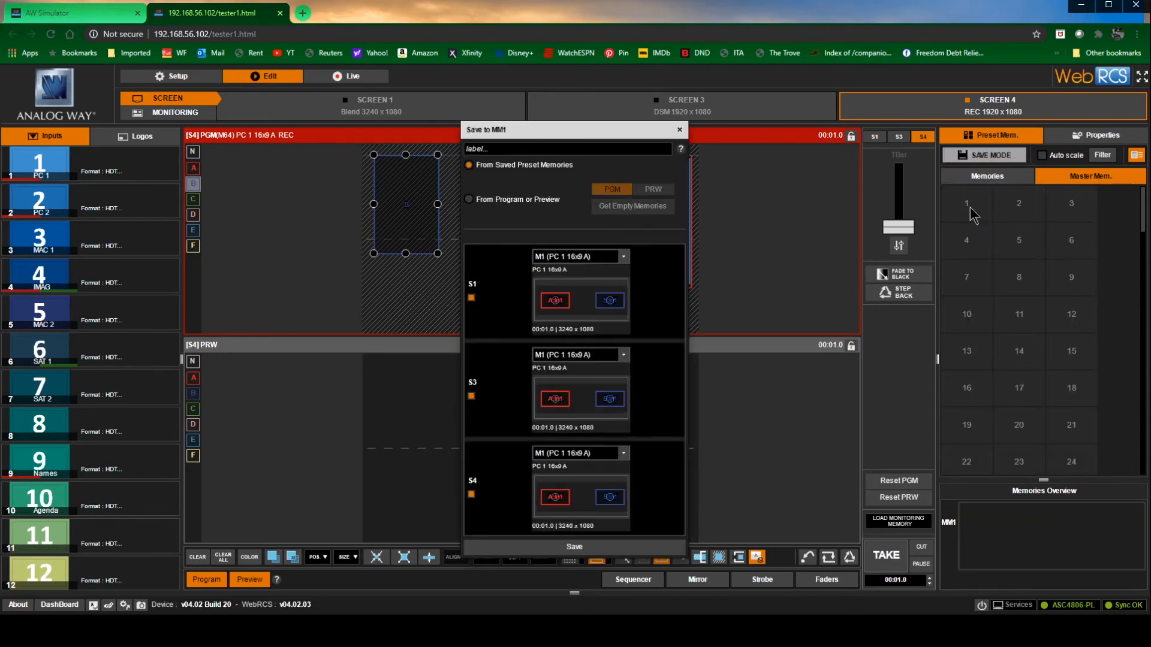
pyautogui.click(501, 149)
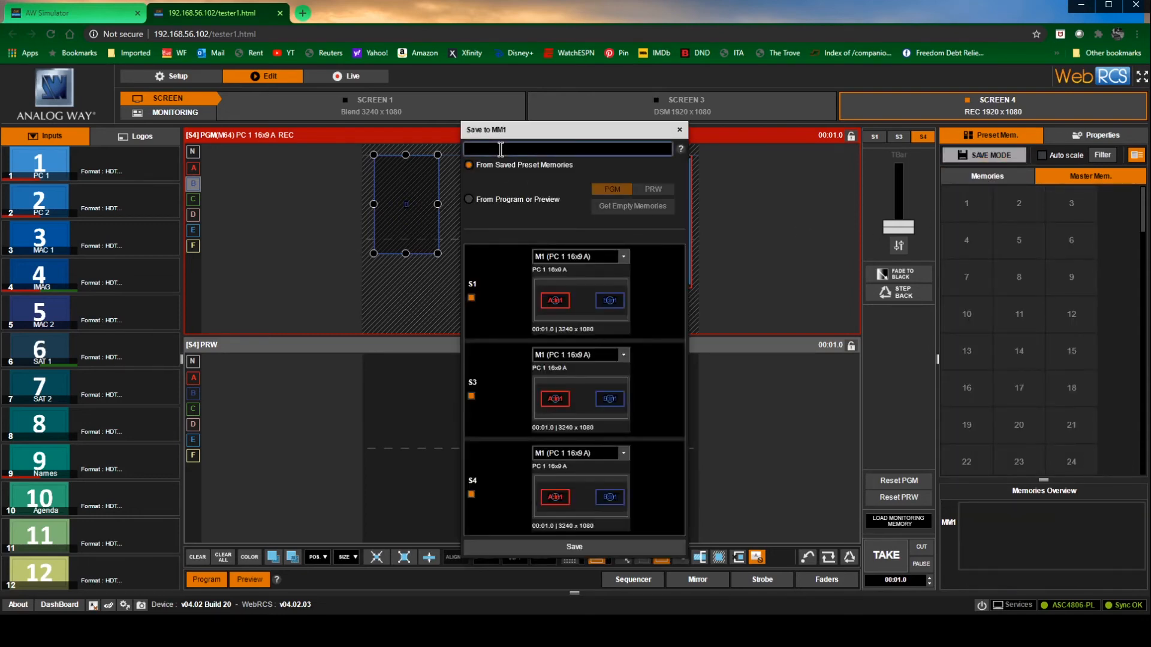
pyautogui.write('PC 1 16x9 A')
# Assign M55 (PC 1 DSM) to Screen 3 and M64 (PC 1 16x9 A REC) to Screen 4, and save master memory 1
pyautogui.click(625, 356)
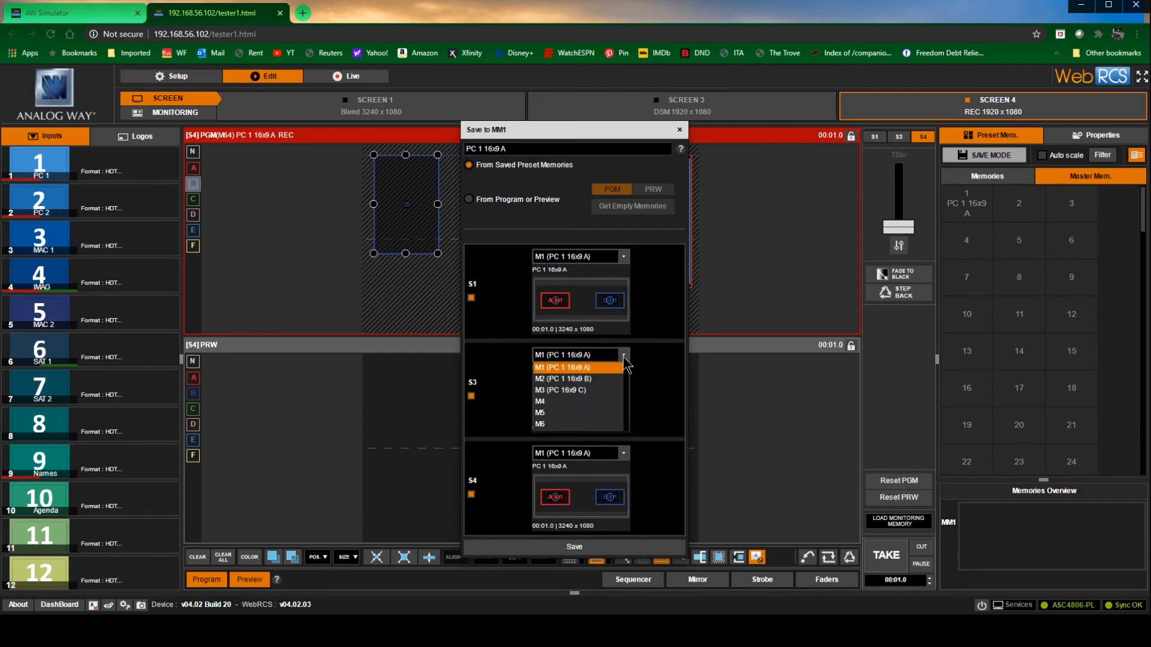
pyautogui.scroll(-4, 581, 402)
pyautogui.scroll(-13, 584, 404)
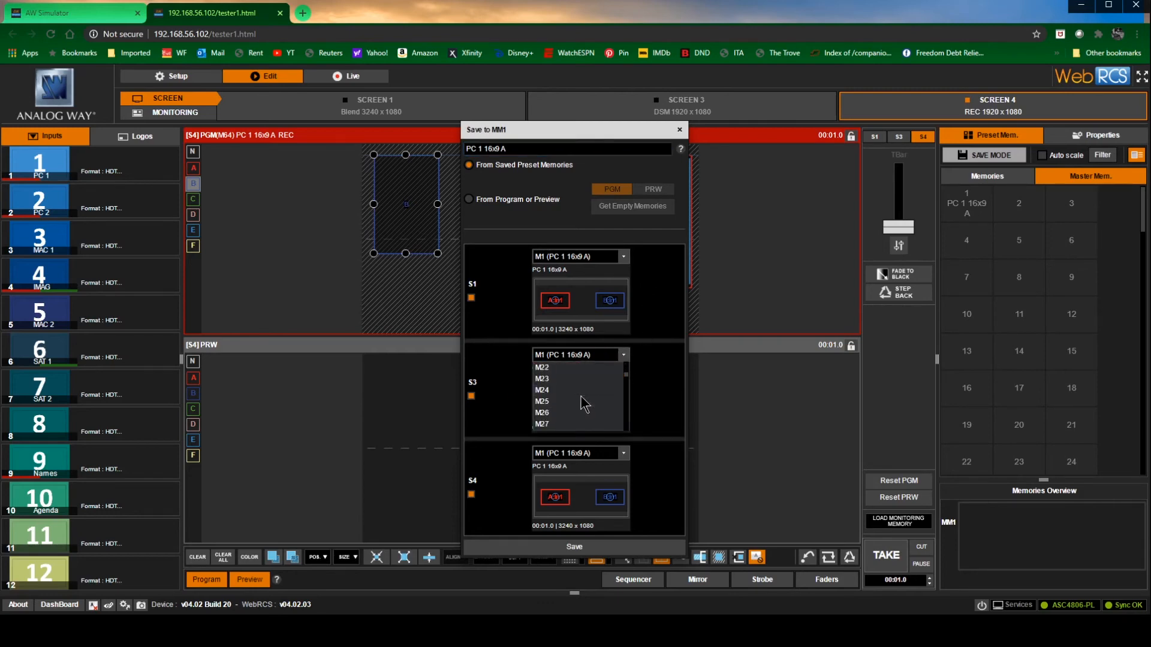
pyautogui.scroll(3, 585, 403)
pyautogui.scroll(-3, 599, 407)
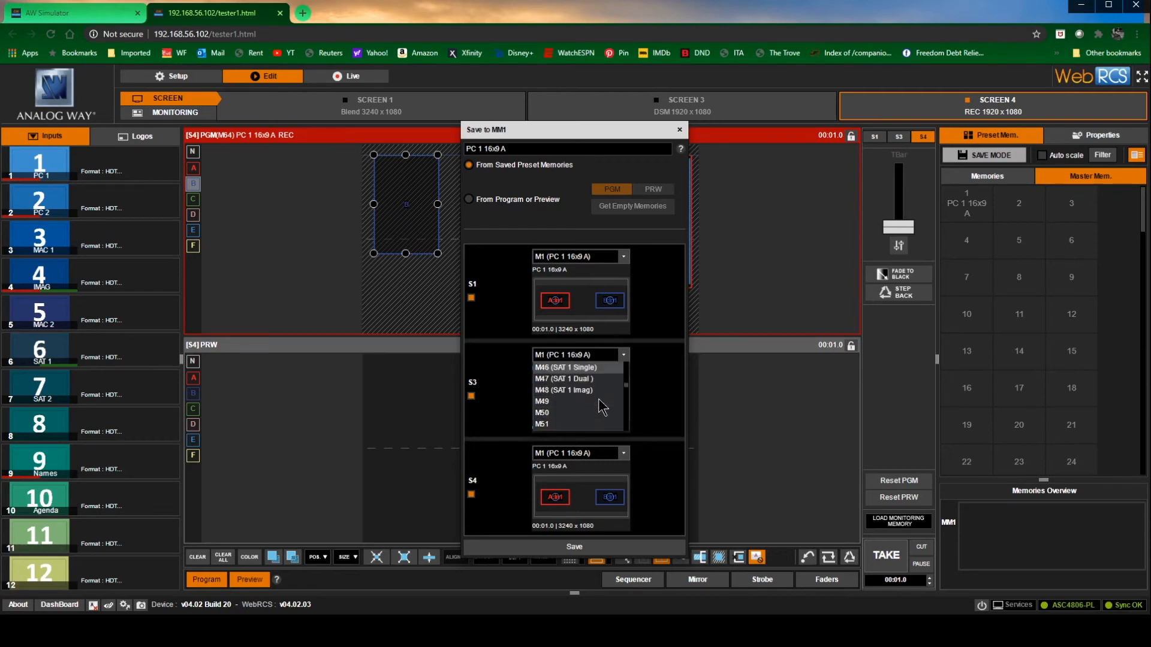
pyautogui.click(596, 408)
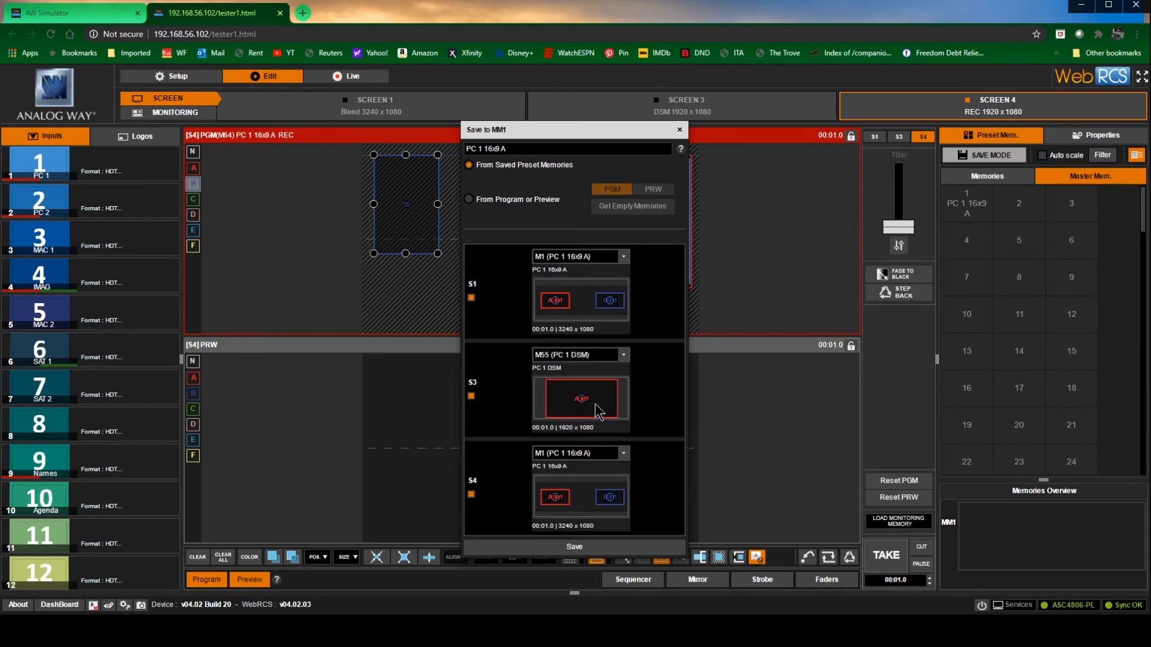
pyautogui.click(624, 453)
pyautogui.scroll(-20, 582, 473)
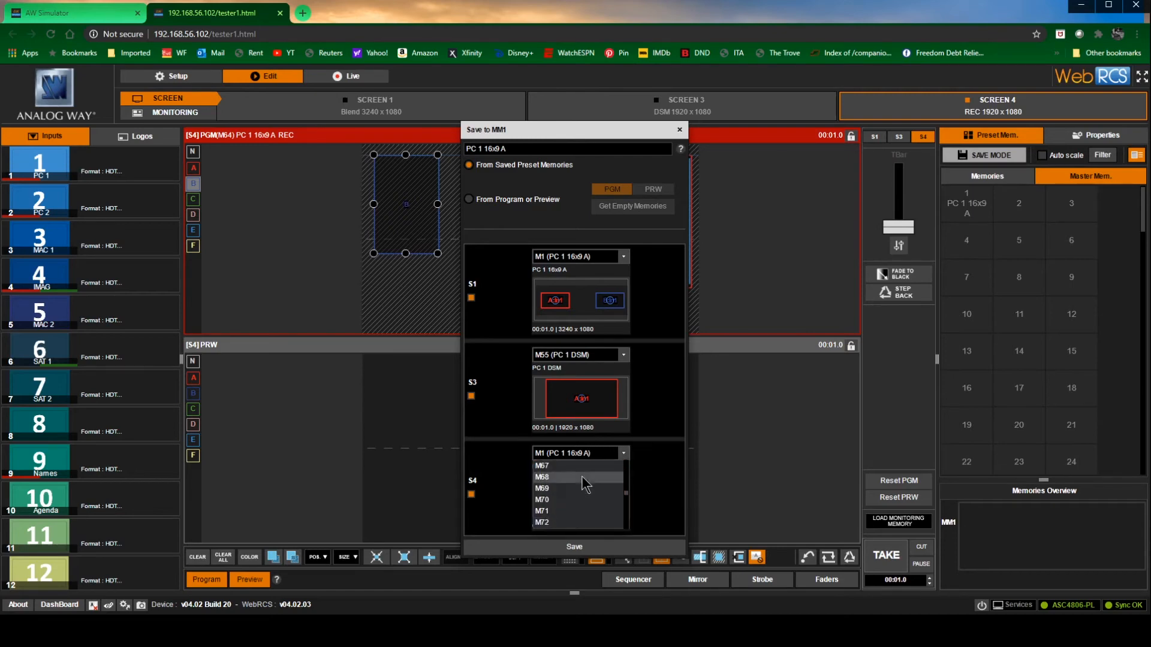
pyautogui.click(607, 468)
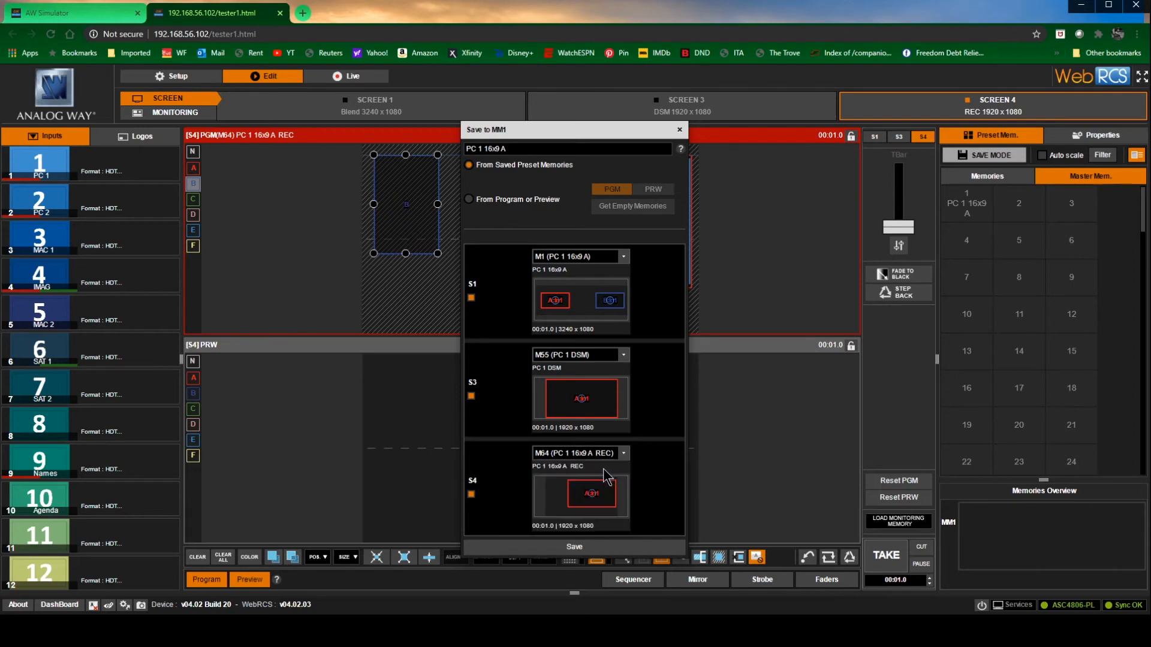
pyautogui.click(613, 547)
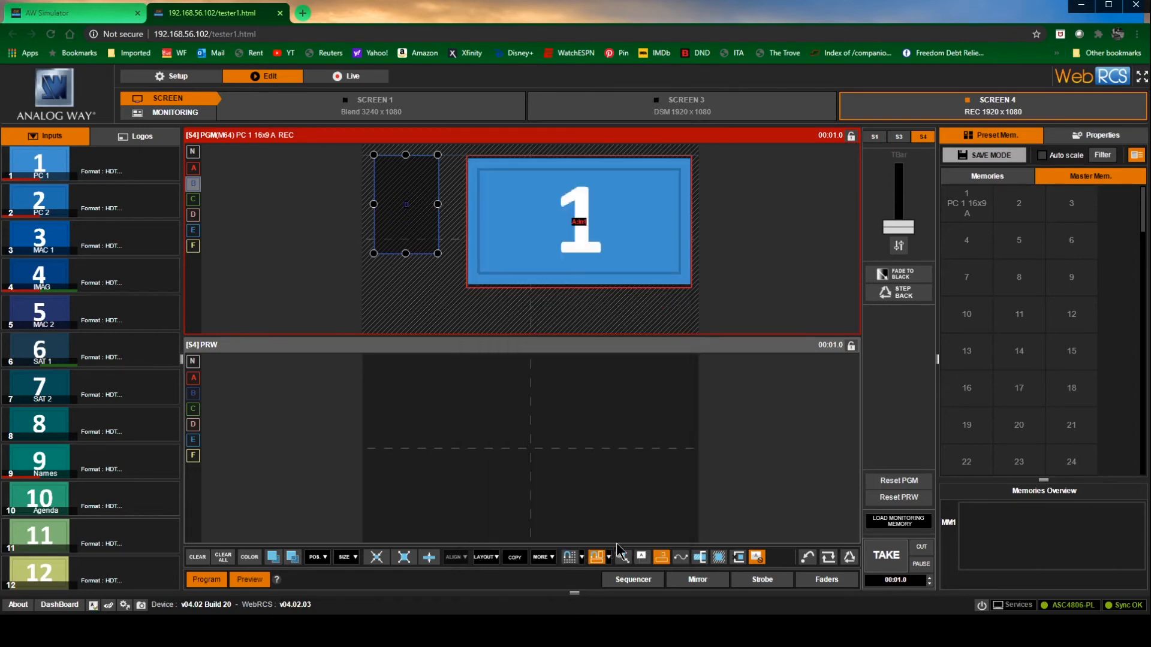
# Start saving master memory 2 and label it "PC 1 16x9 B"
pyautogui.click(992, 155)
pyautogui.click(1026, 204)
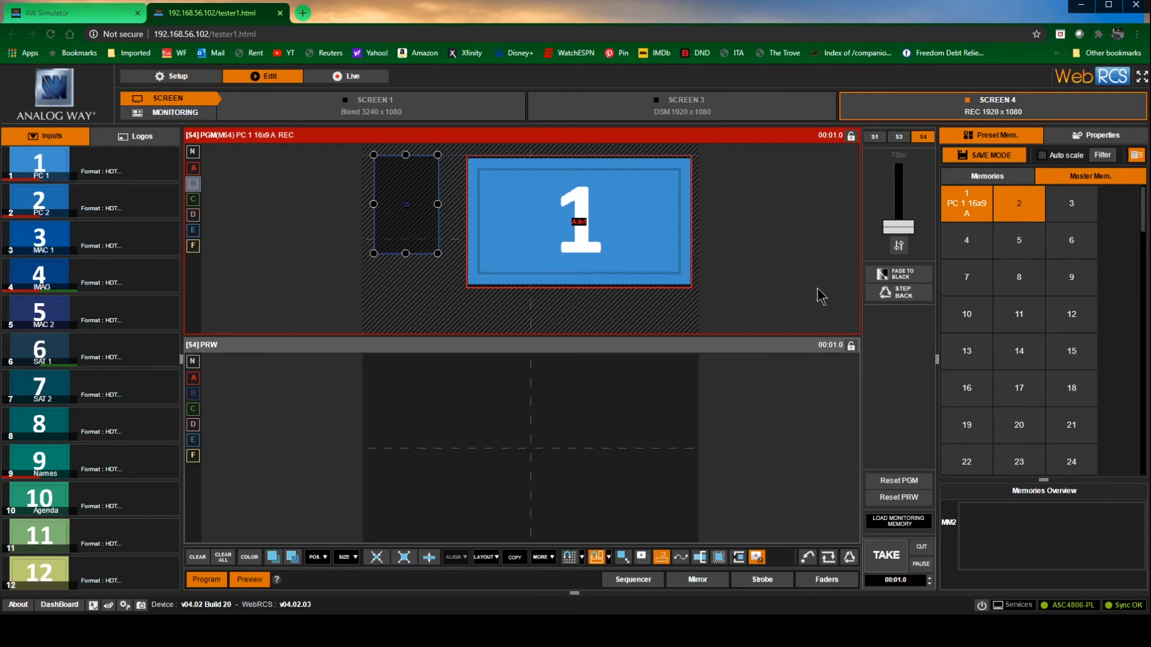
pyautogui.click(551, 146)
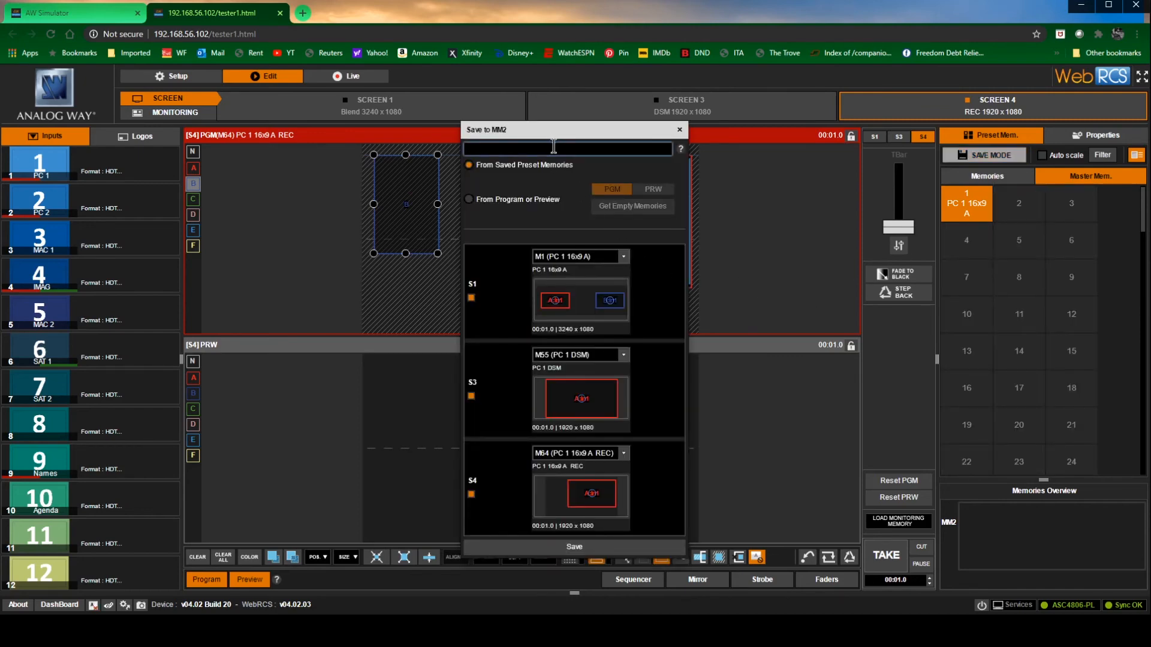
pyautogui.write('PC')
pyautogui.write(' 1')
pyautogui.write(' 16x9')
pyautogui.write(' A')
pyautogui.press('BackSpace')
pyautogui.press('BackSpace')
pyautogui.click(554, 147)
pyautogui.write('B')
# Assign M2 (PC 1 16x9 B) to Screen 1 and M65 (PC 1 16x9 B REC) to Screen 4, and save master memory 2
pyautogui.click(624, 257)
pyautogui.click(618, 277)
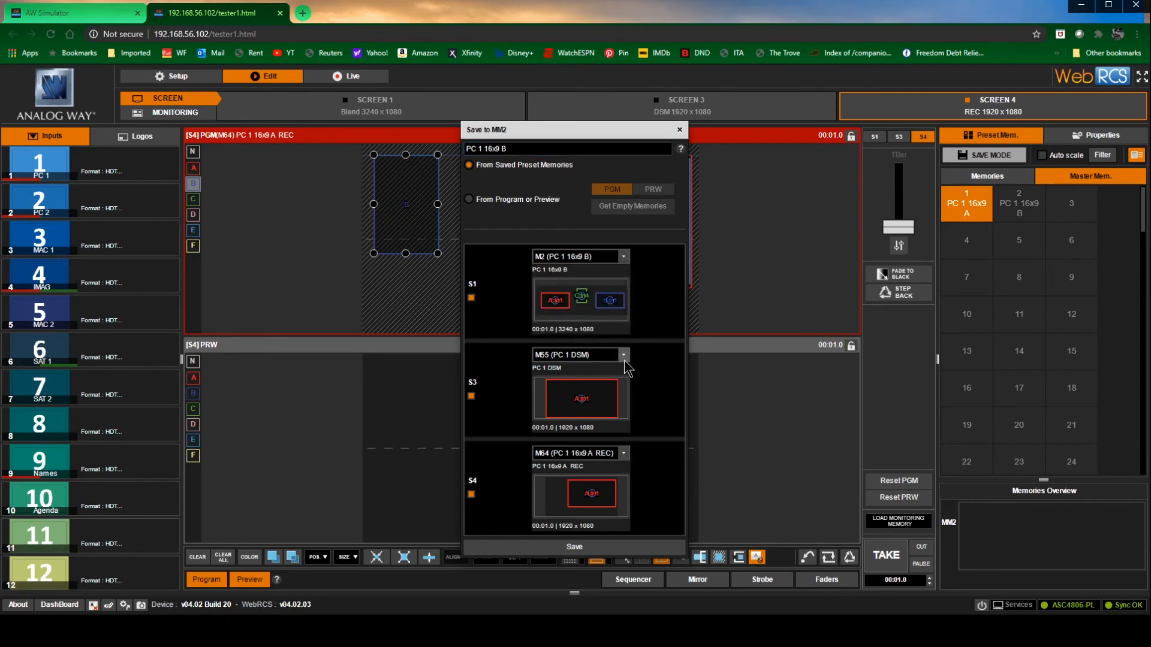
pyautogui.click(624, 454)
pyautogui.click(617, 478)
pyautogui.click(617, 547)
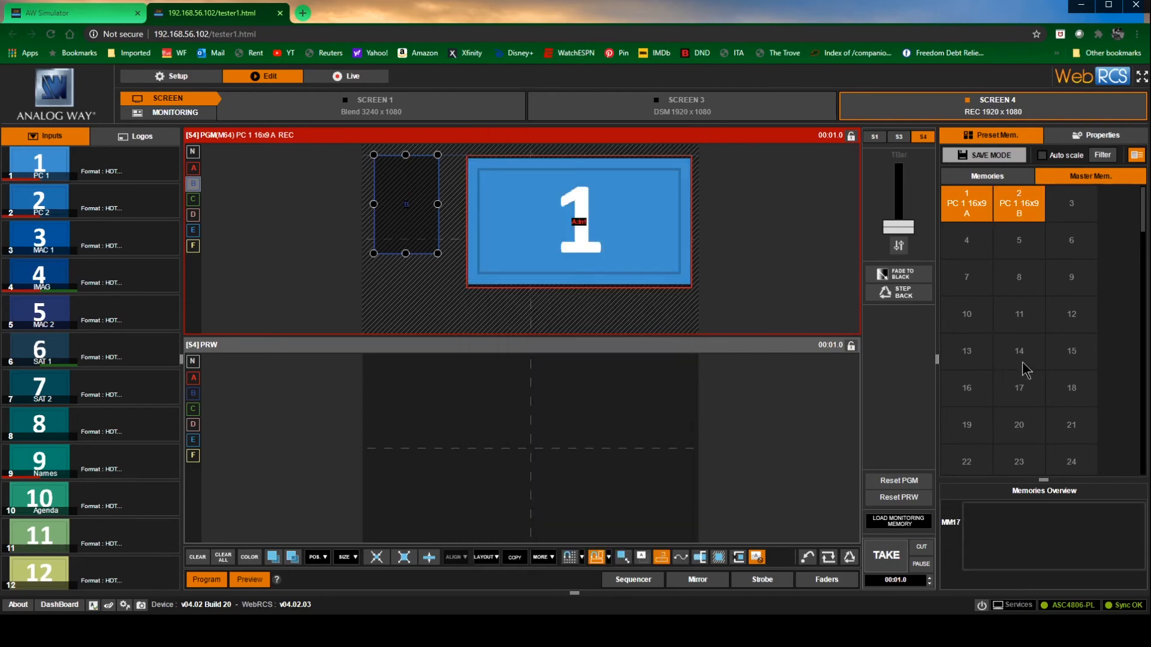
# Save master memory 3 with the label "PC 1 16x9 C", using M3 (PC 16x9 C) for Screen 1 and M66 for Screen 4
pyautogui.click(1071, 203)
pyautogui.write('PC 1 16x9 C')
pyautogui.click(624, 256)
pyautogui.click(610, 285)
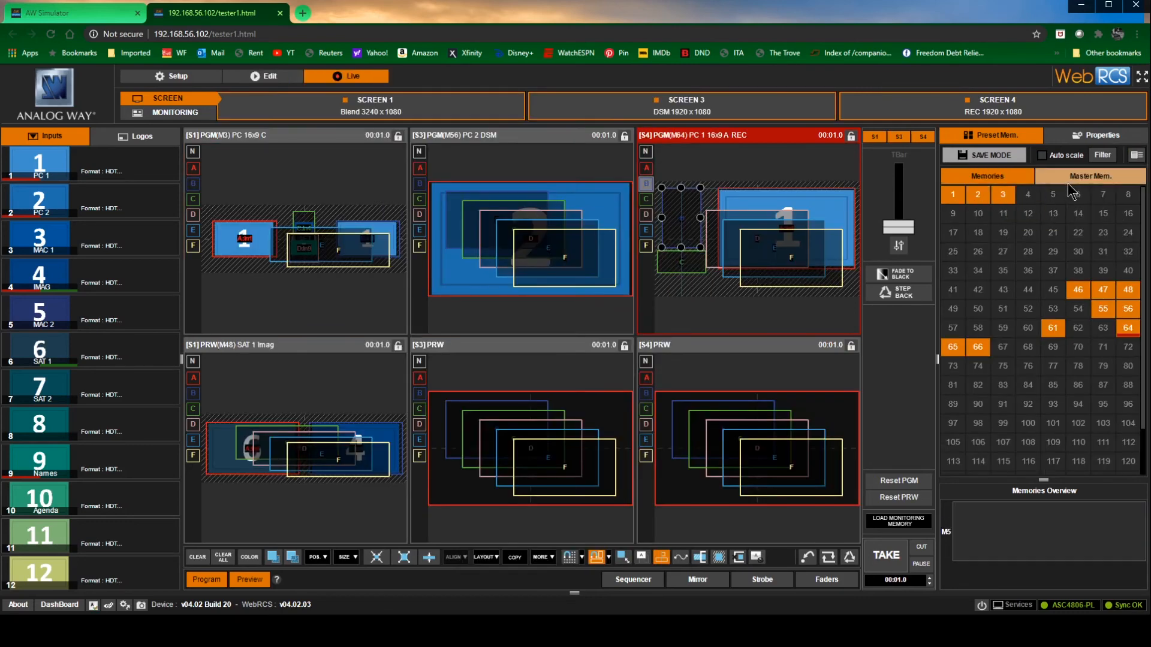
# Show the master memories in Live mode, hide the unused layer frames and select the Screen 1 preview
pyautogui.click(1076, 177)
pyautogui.click(751, 558)
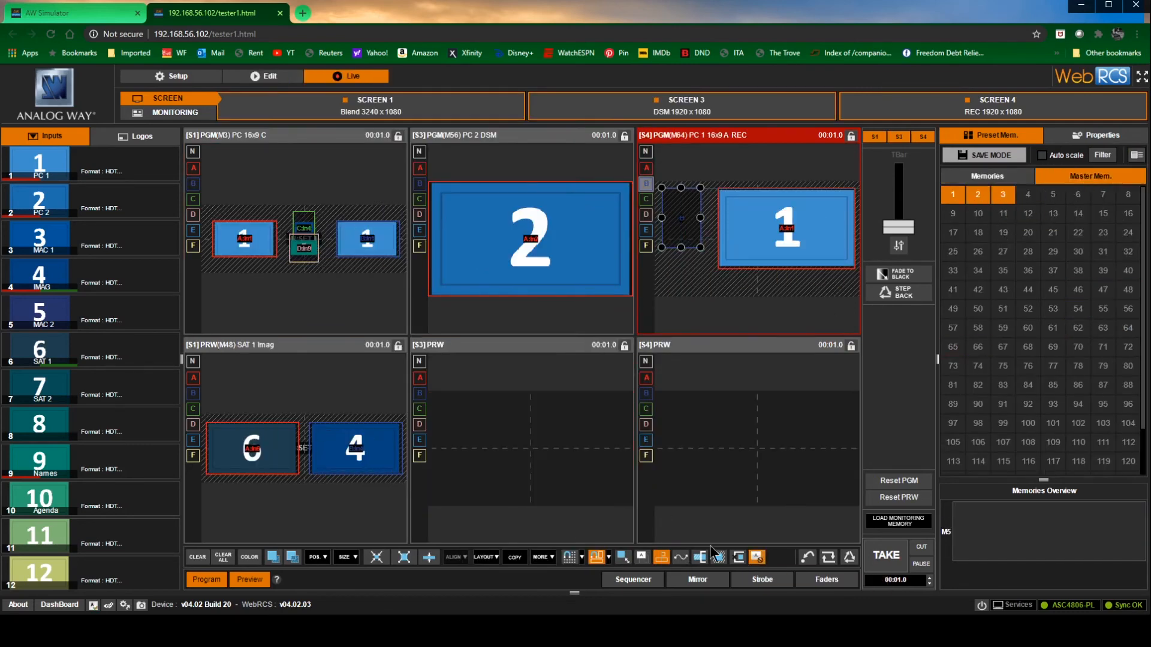
pyautogui.click(303, 347)
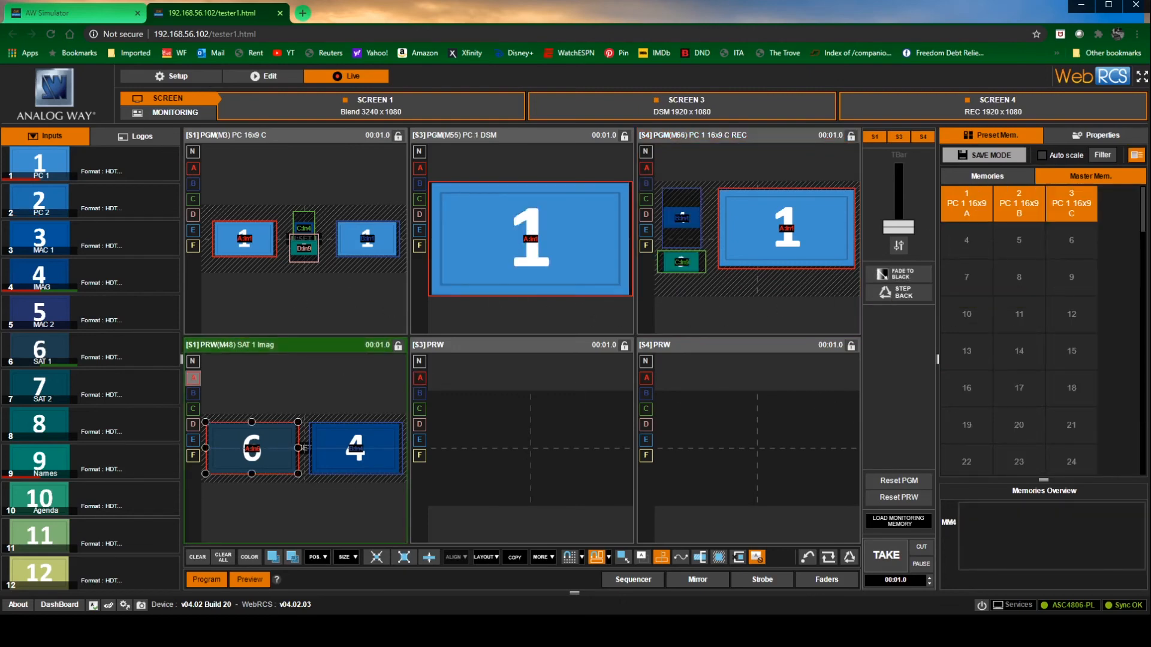
# Recall master memories 1, 2 and 3 to preview in turn and take each one to program on all screens
pyautogui.click(967, 210)
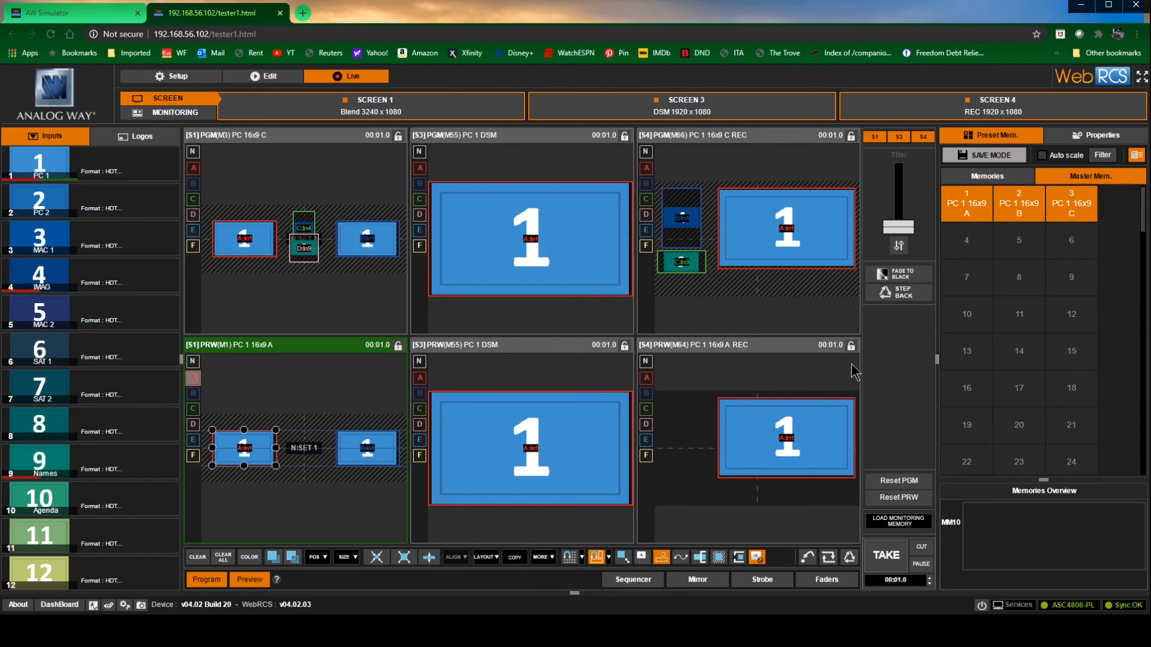
pyautogui.click(886, 551)
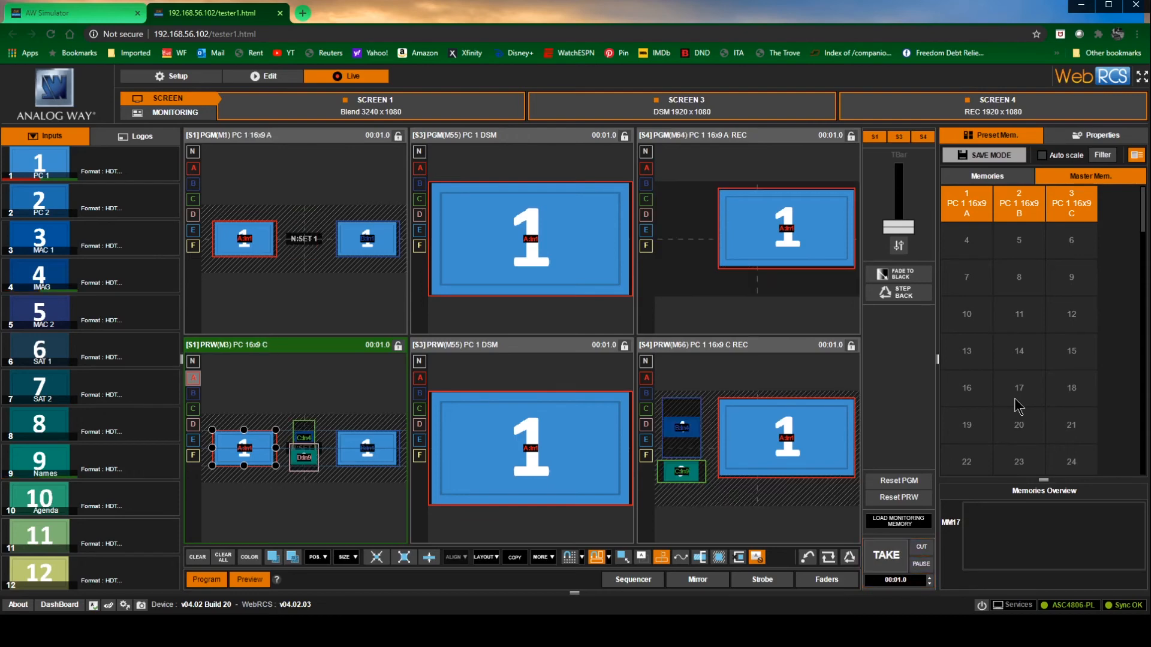
pyautogui.click(1017, 210)
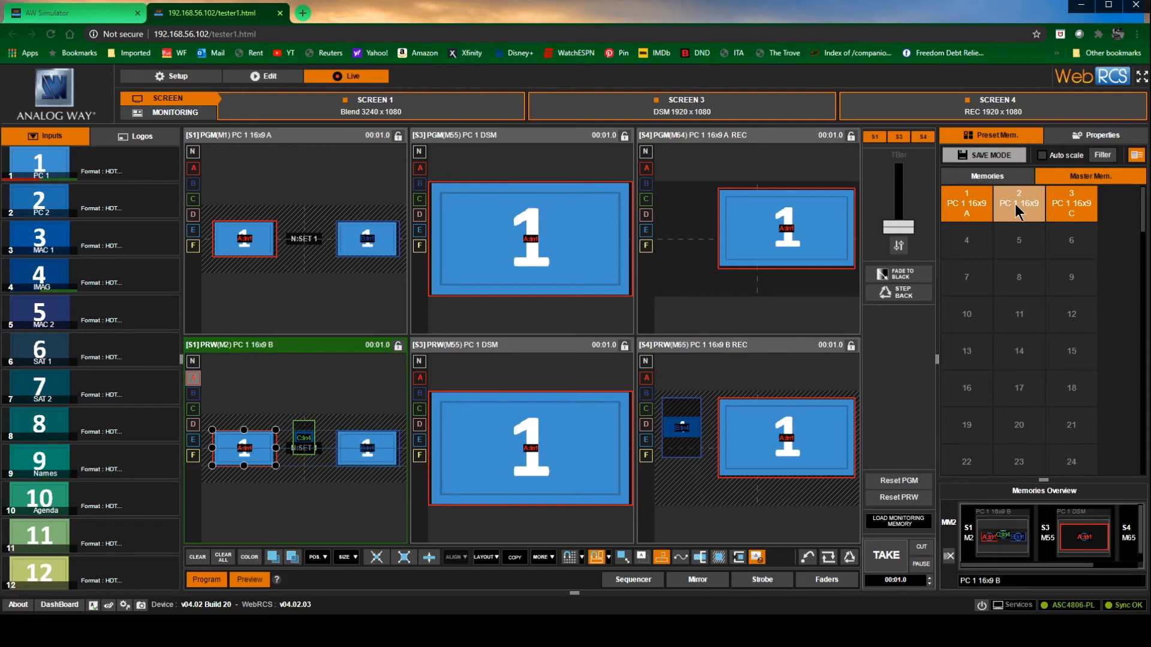
pyautogui.click(879, 561)
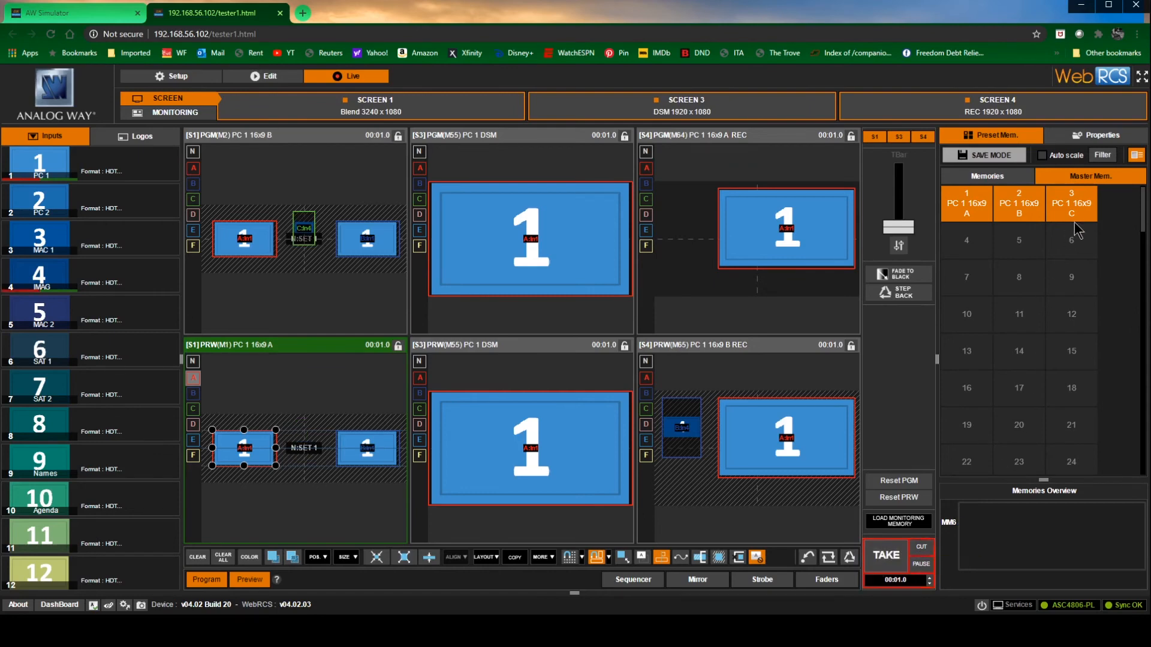
pyautogui.click(1079, 203)
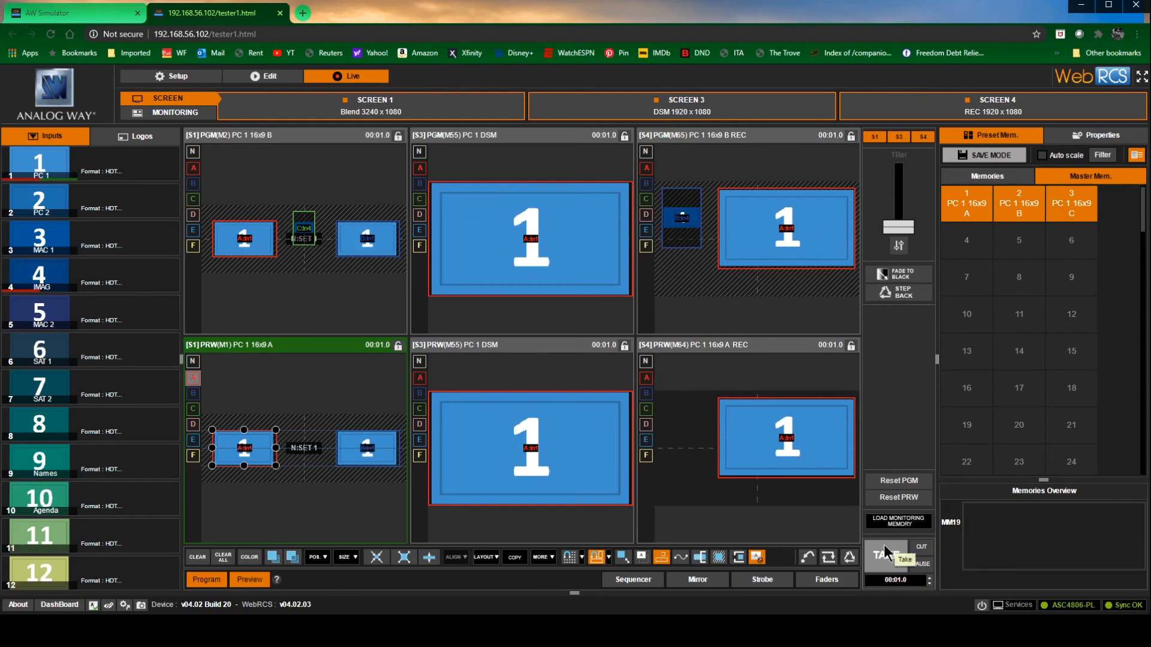
pyautogui.click(1068, 205)
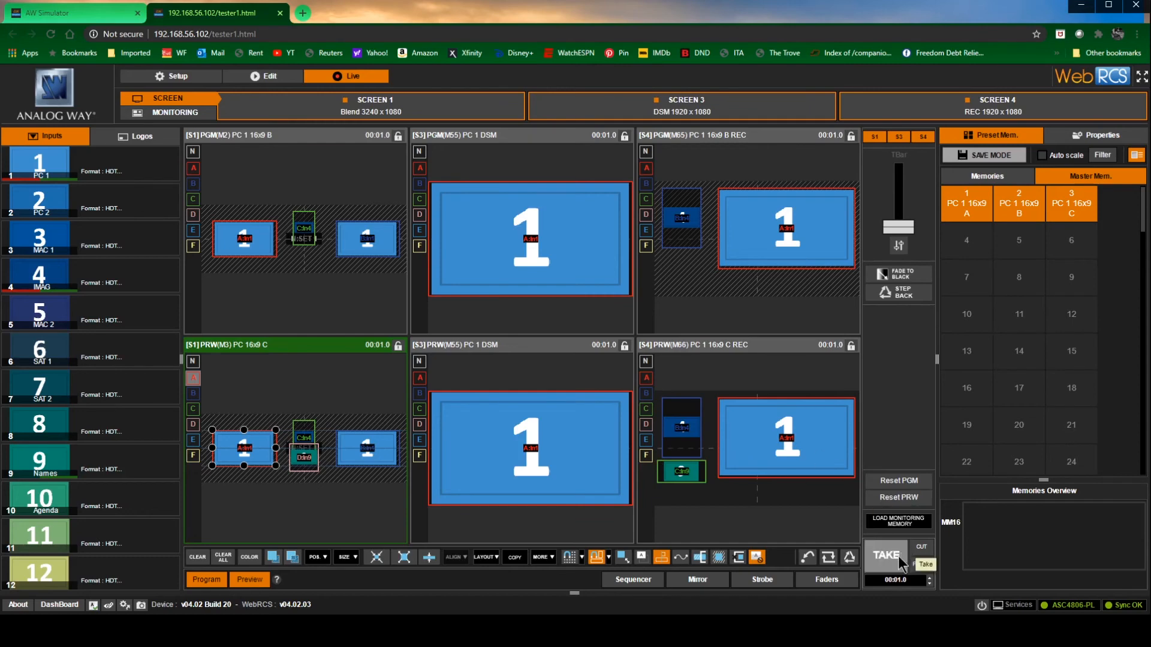
pyautogui.click(884, 562)
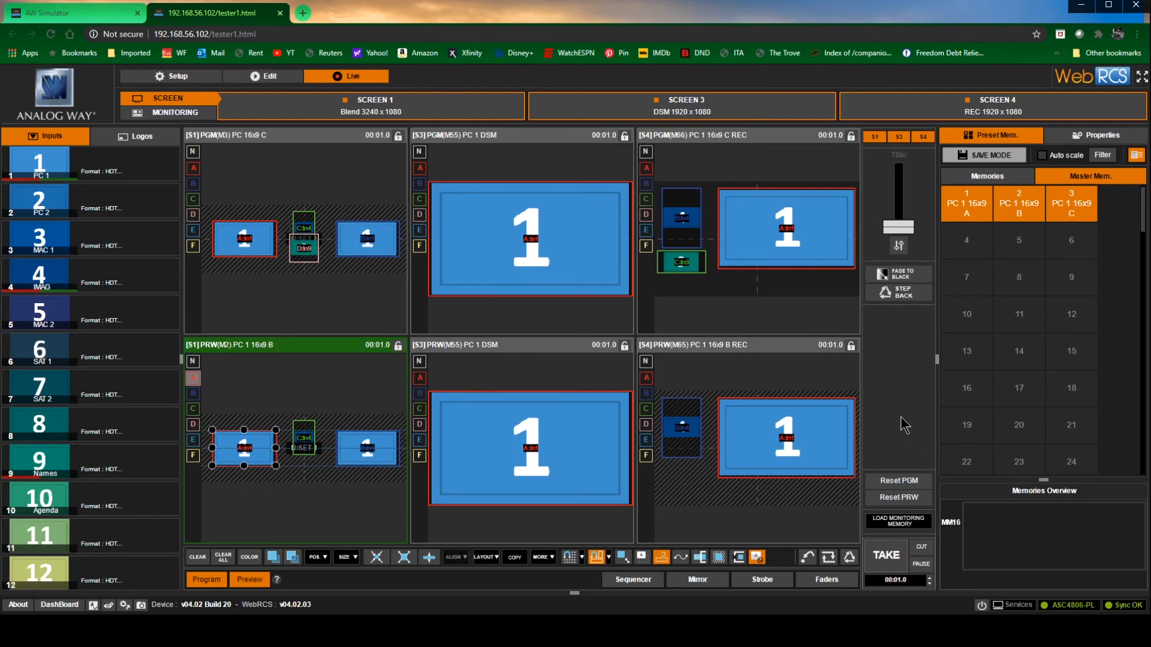
# Set the native background of the Screen 4 program to SET 1 in Edit mode
pyautogui.click(646, 152)
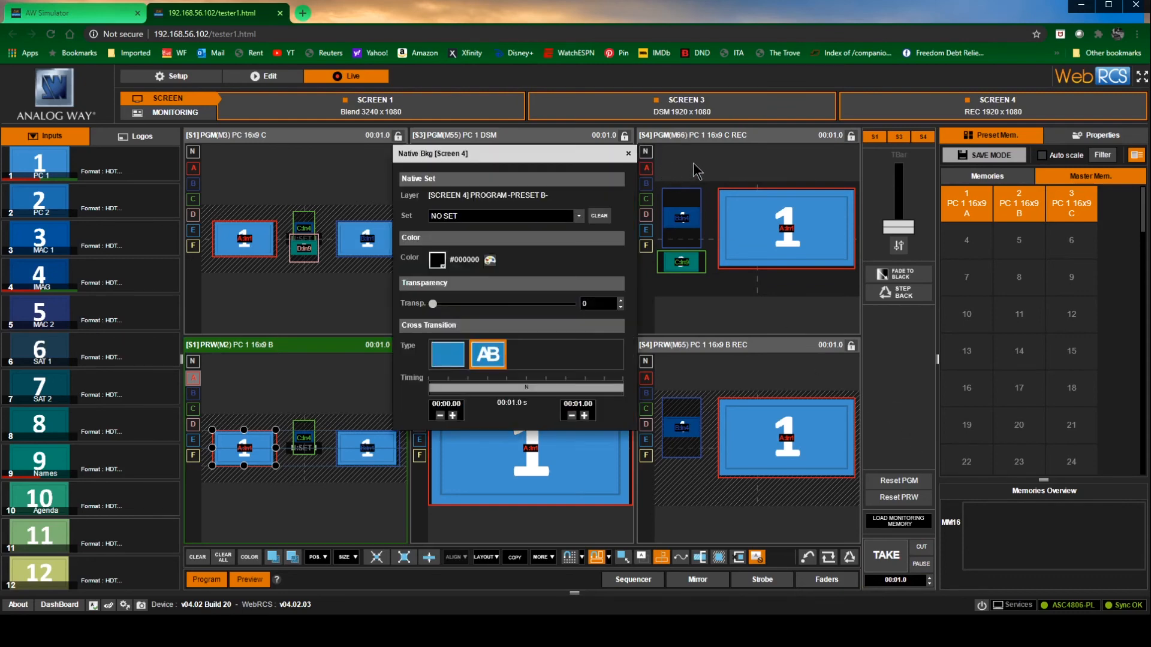
pyautogui.click(693, 163)
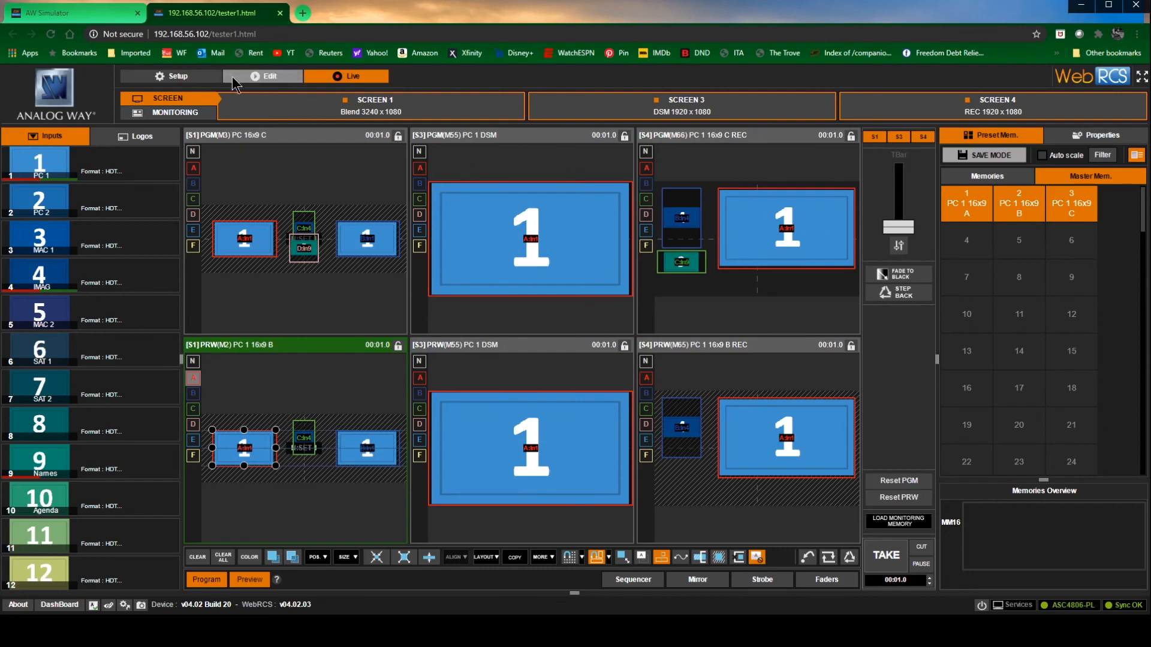
pyautogui.click(264, 76)
pyautogui.click(974, 111)
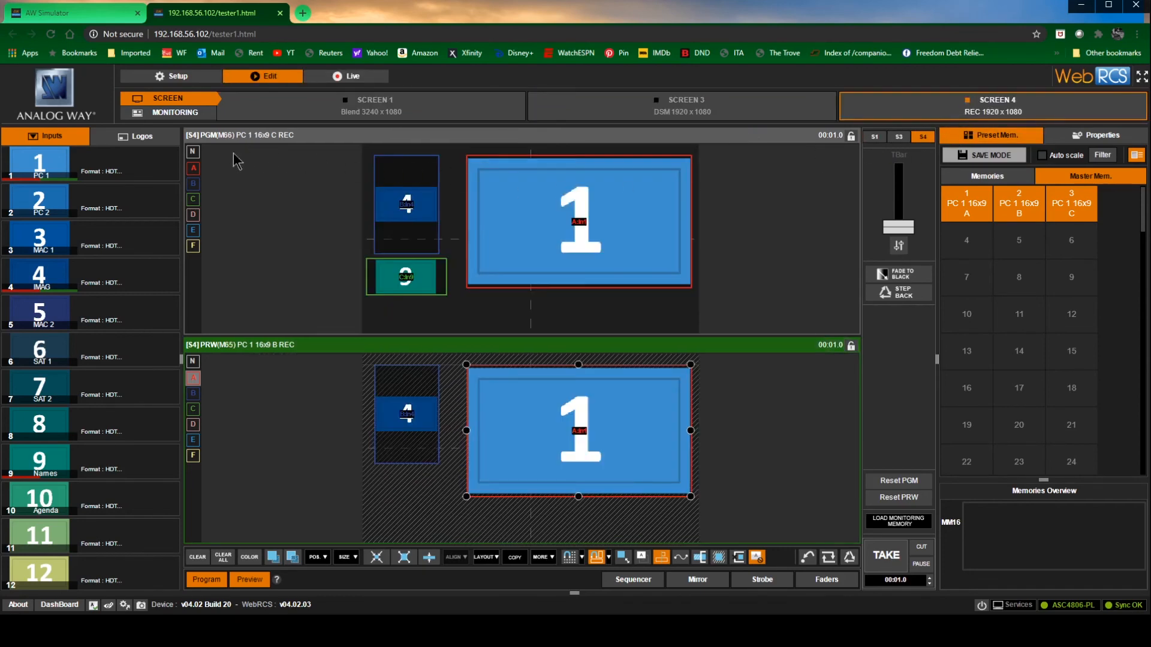
pyautogui.click(193, 151)
pyautogui.click(371, 221)
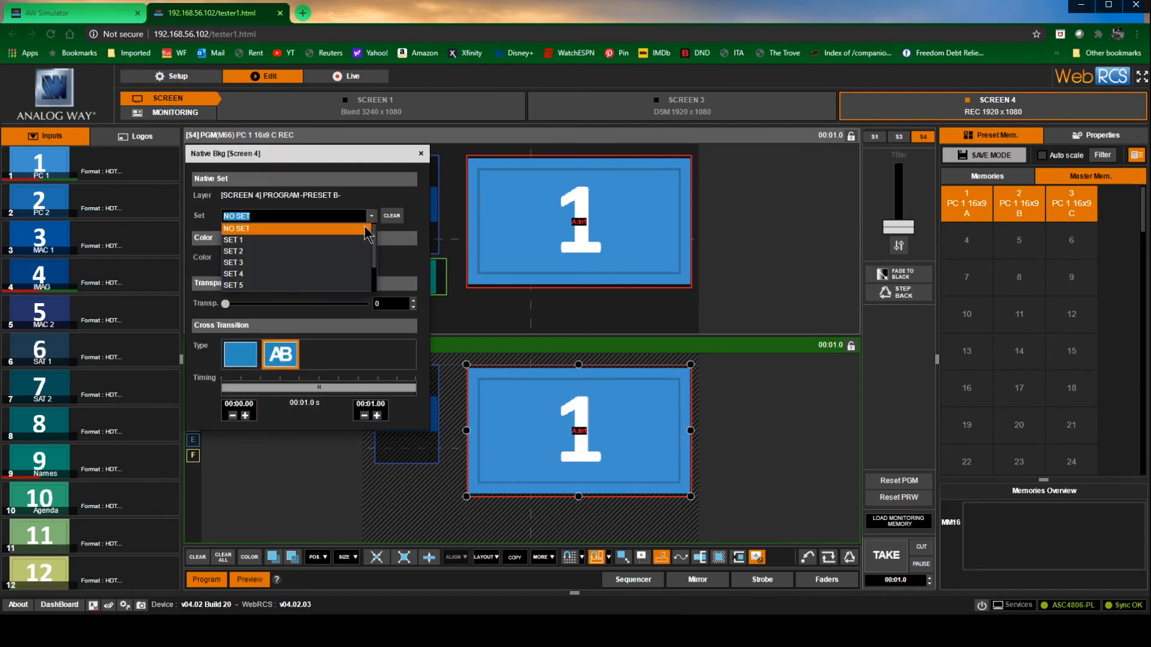
pyautogui.click(358, 239)
pyautogui.click(421, 153)
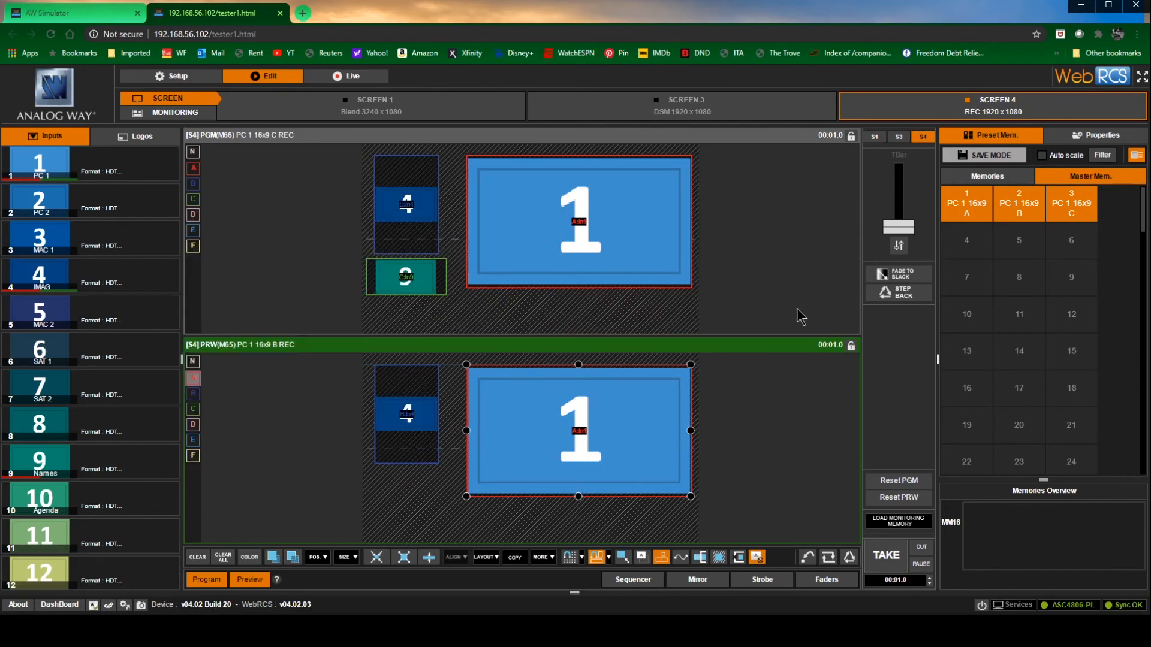